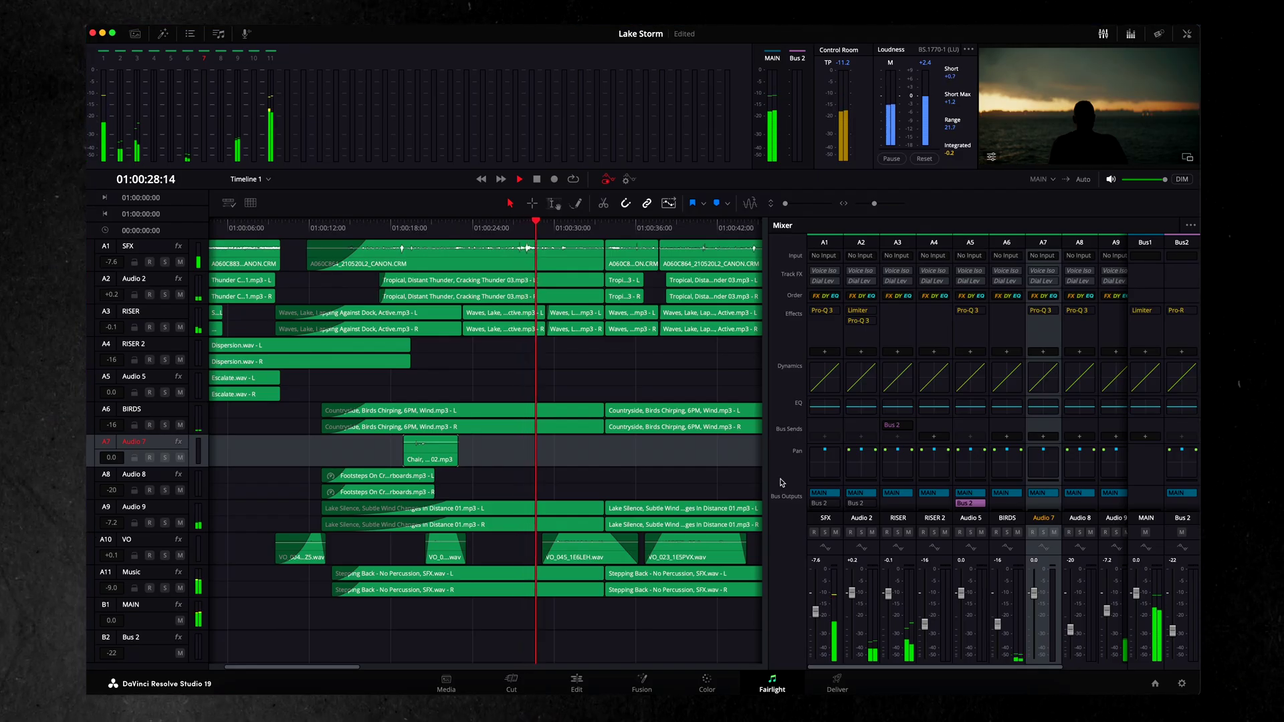
Widen the Mixer, boost an Audio 2 Pro-Q 3 EQ band by about 2.8 dB, and check the VO compressor.
left_click_drag(767, 479, 604, 436)
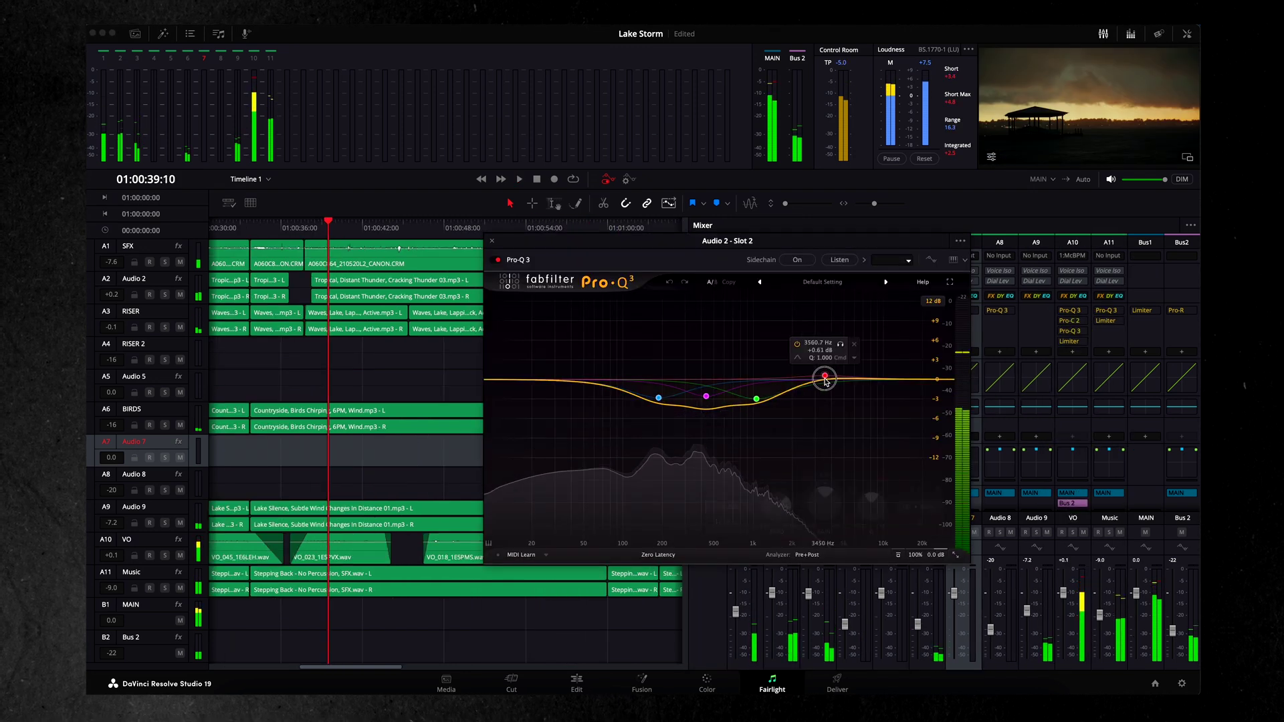
left_click_drag(825, 376, 841, 397)
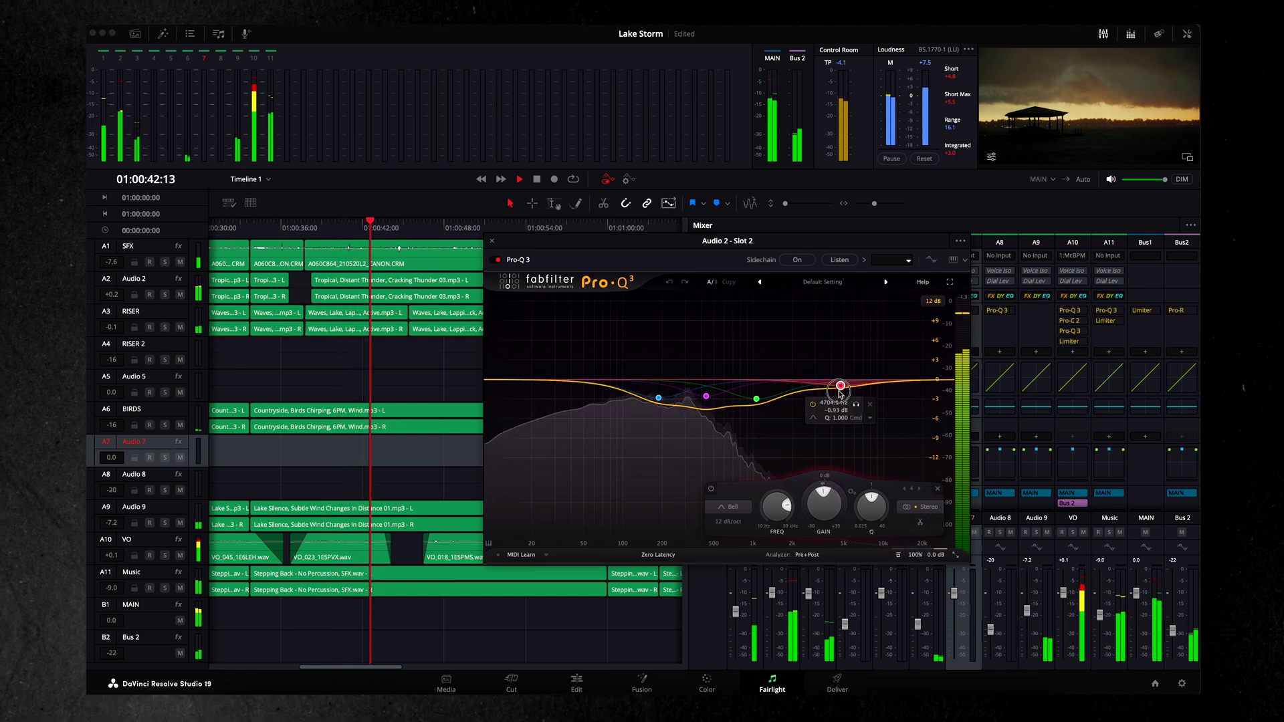
left_click(491, 241)
left_click(1073, 321)
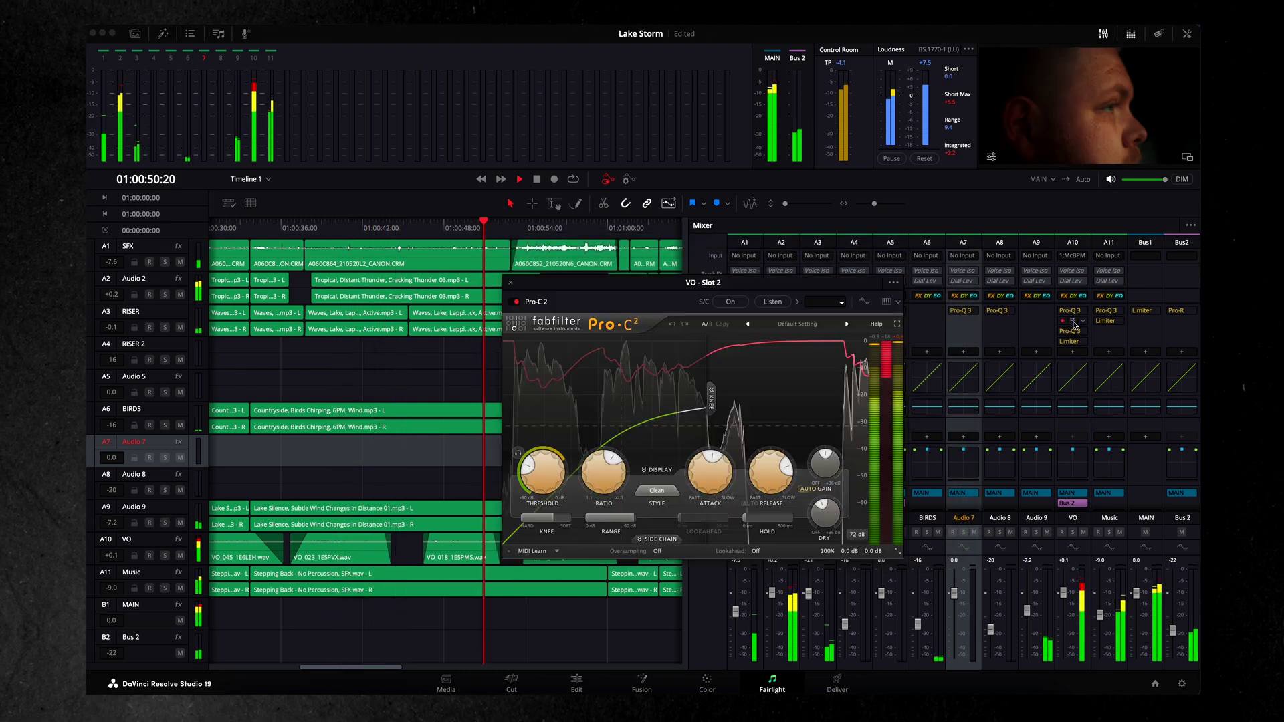
mouse_move(543, 482)
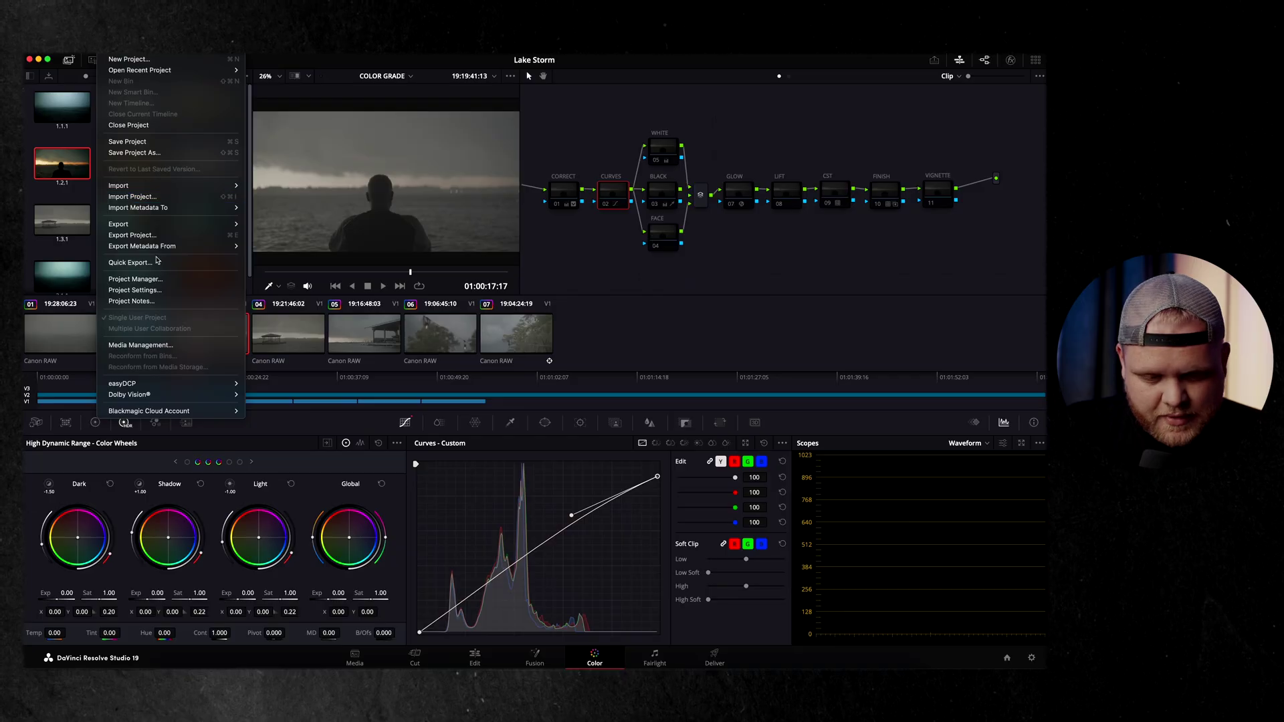
left_click(135, 290)
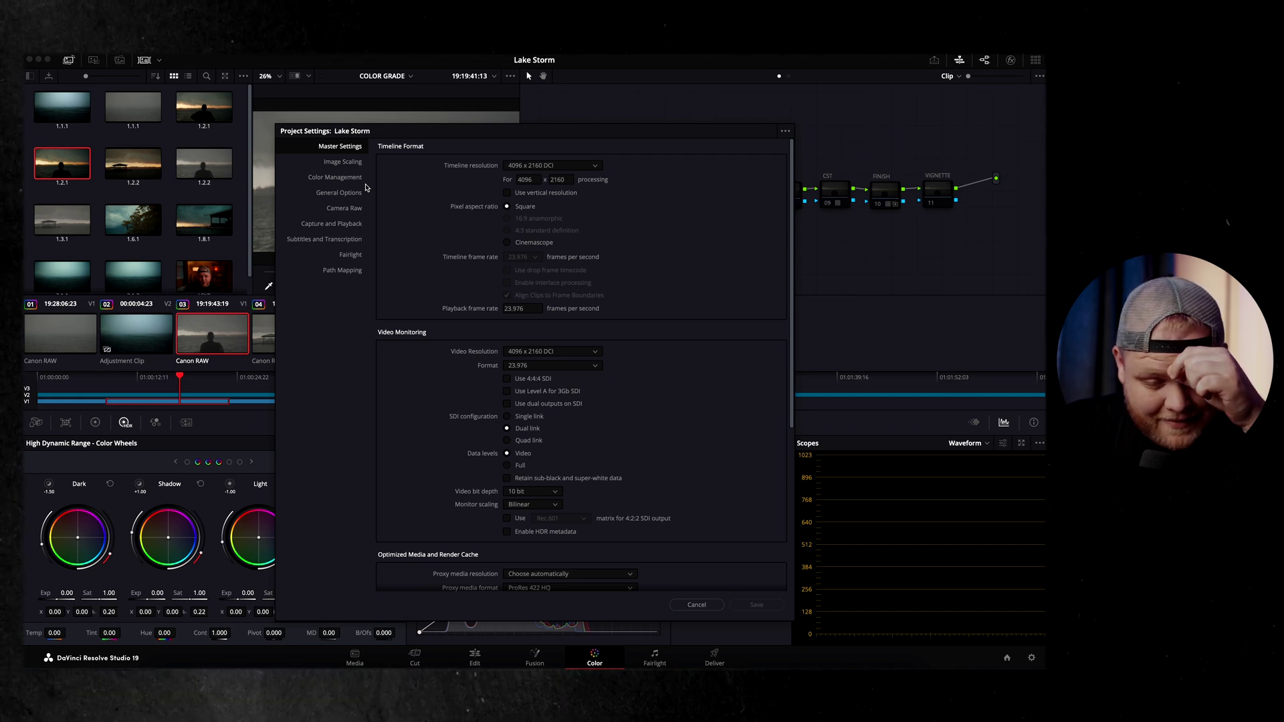
left_click(355, 179)
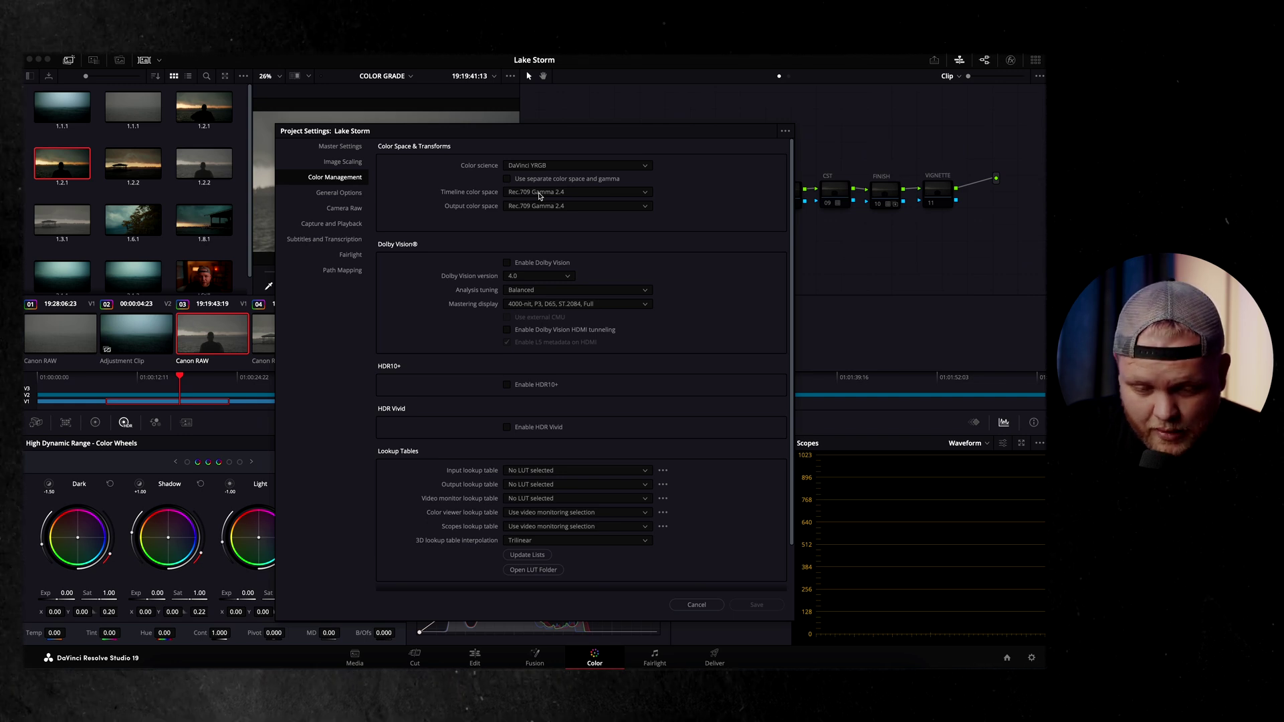
left_click(689, 605)
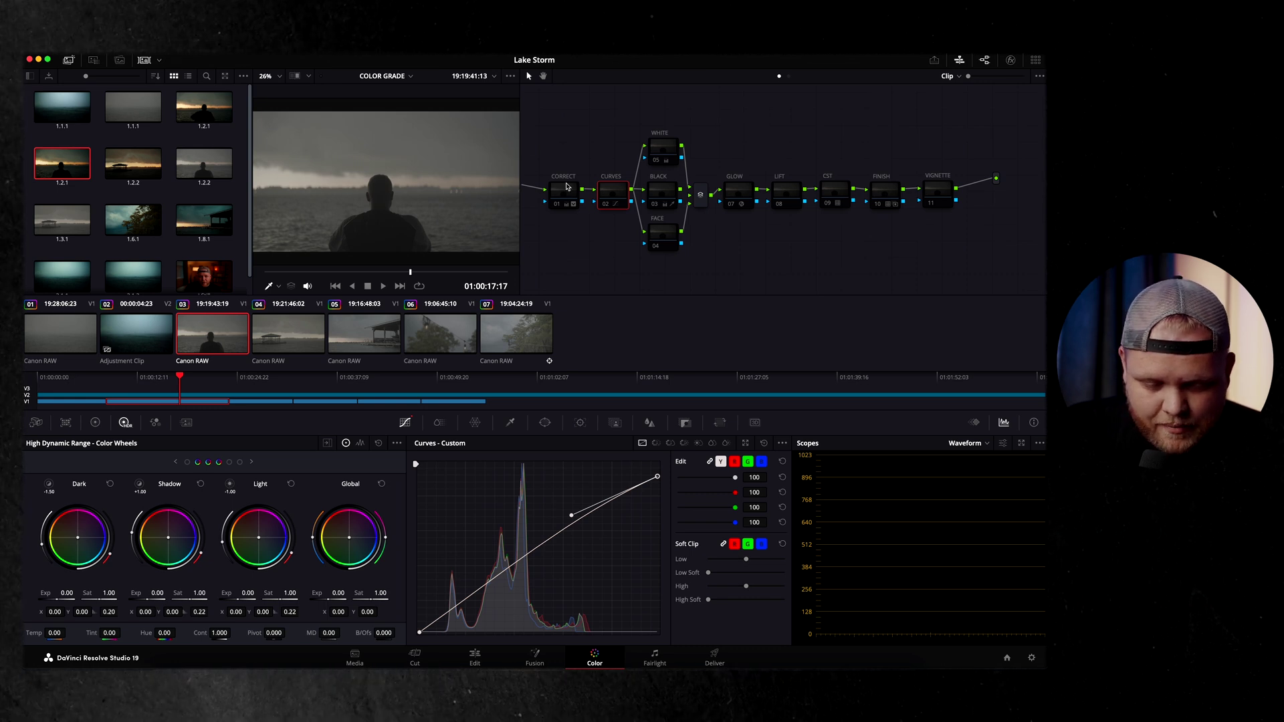
Inspect the CST and VIGNETTE nodes, save Lake Storm, and play the lake clip to 01:00:20:02.
mouse_move(566, 187)
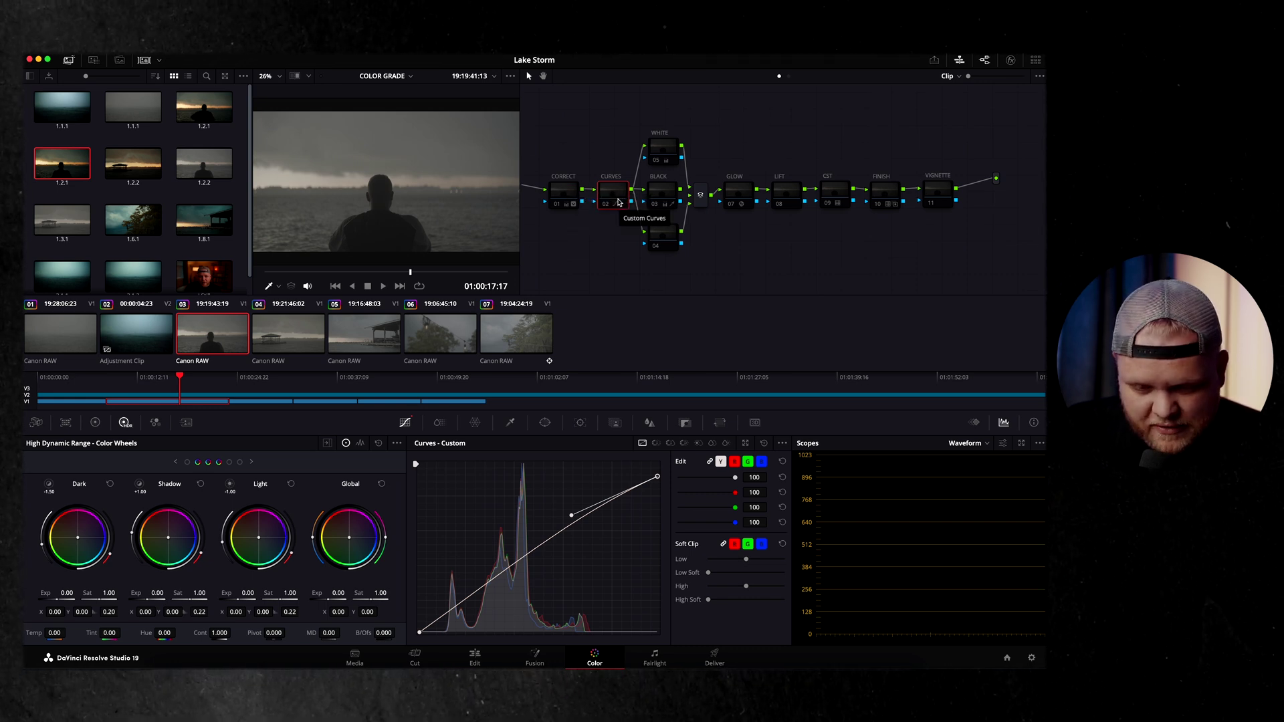
mouse_move(660, 159)
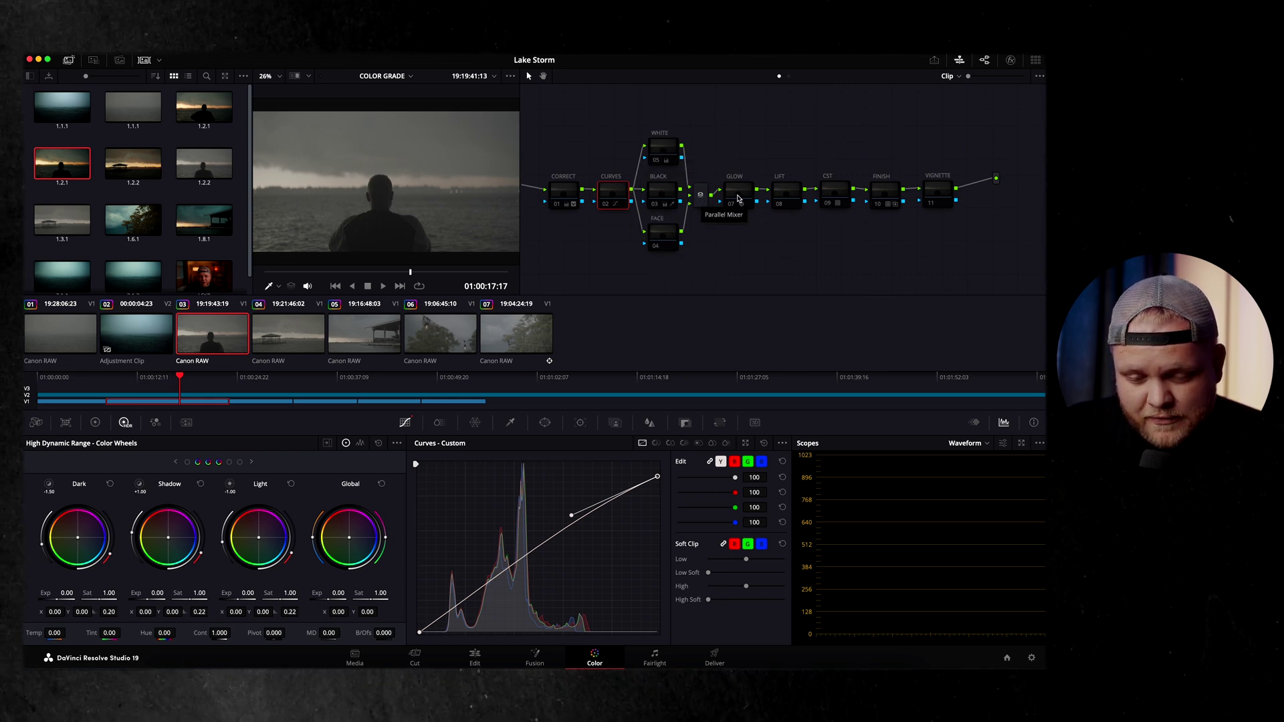
mouse_move(788, 196)
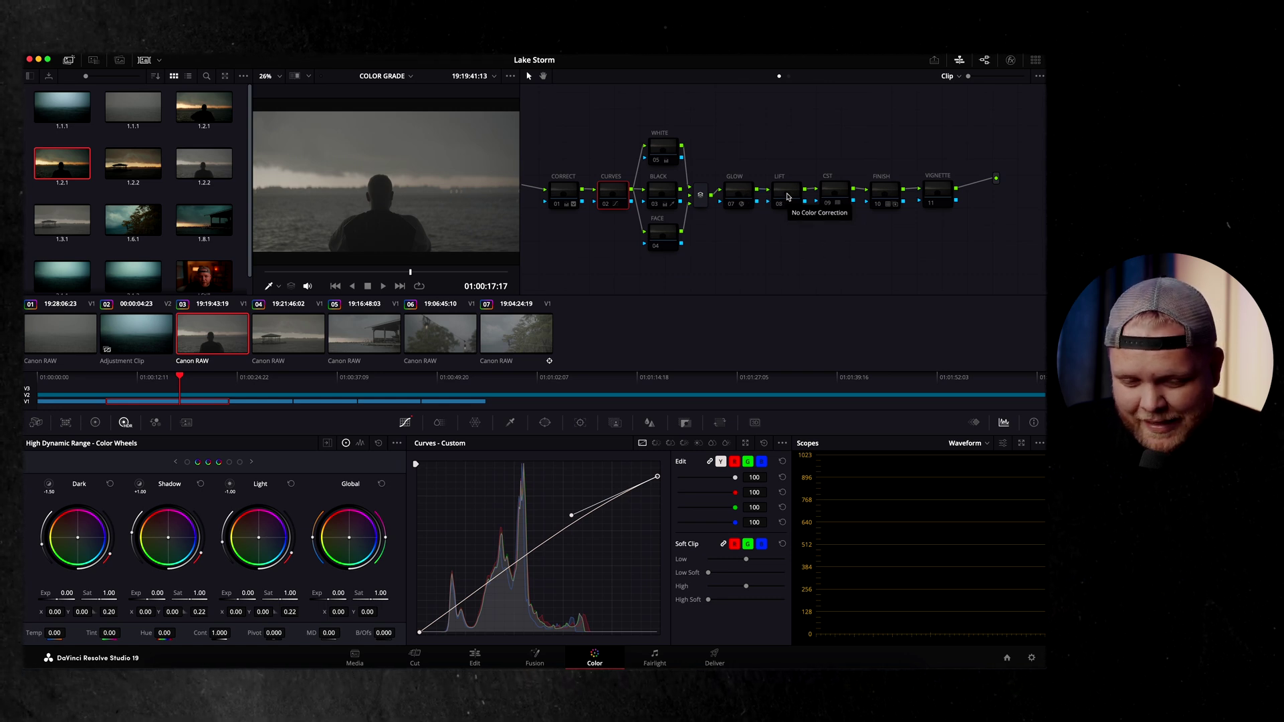
left_click(833, 194)
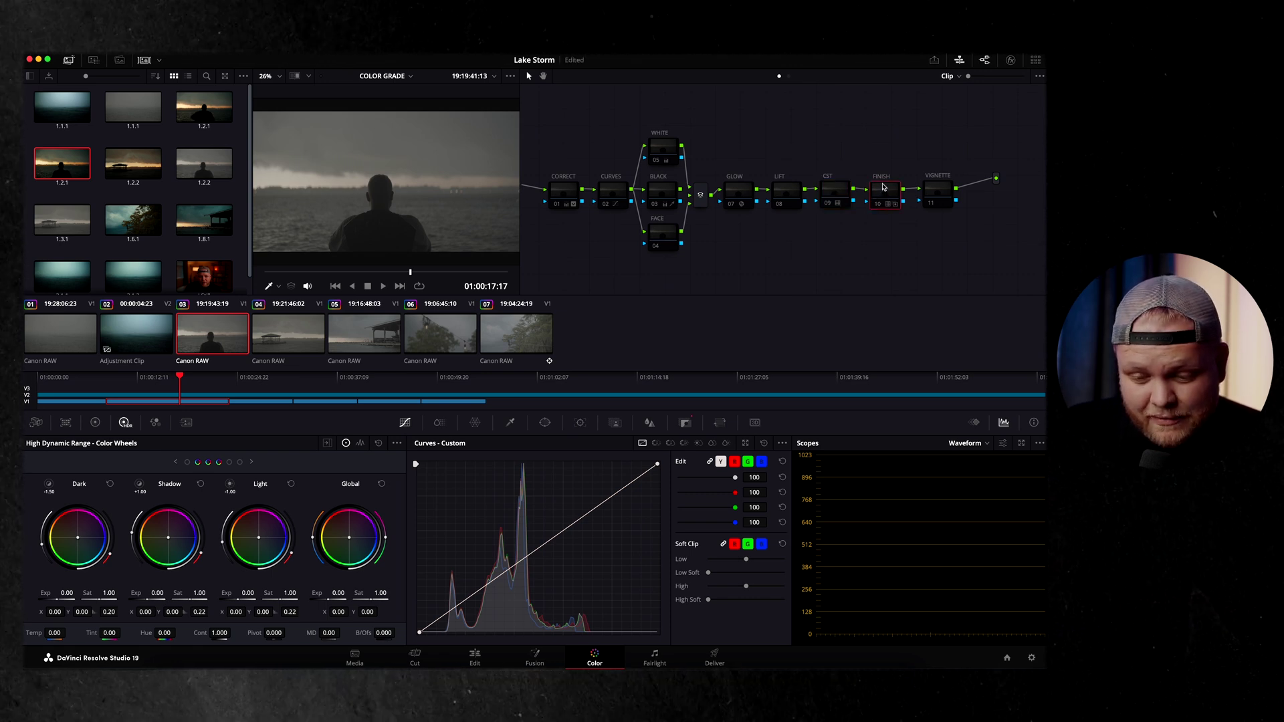
left_click(940, 195)
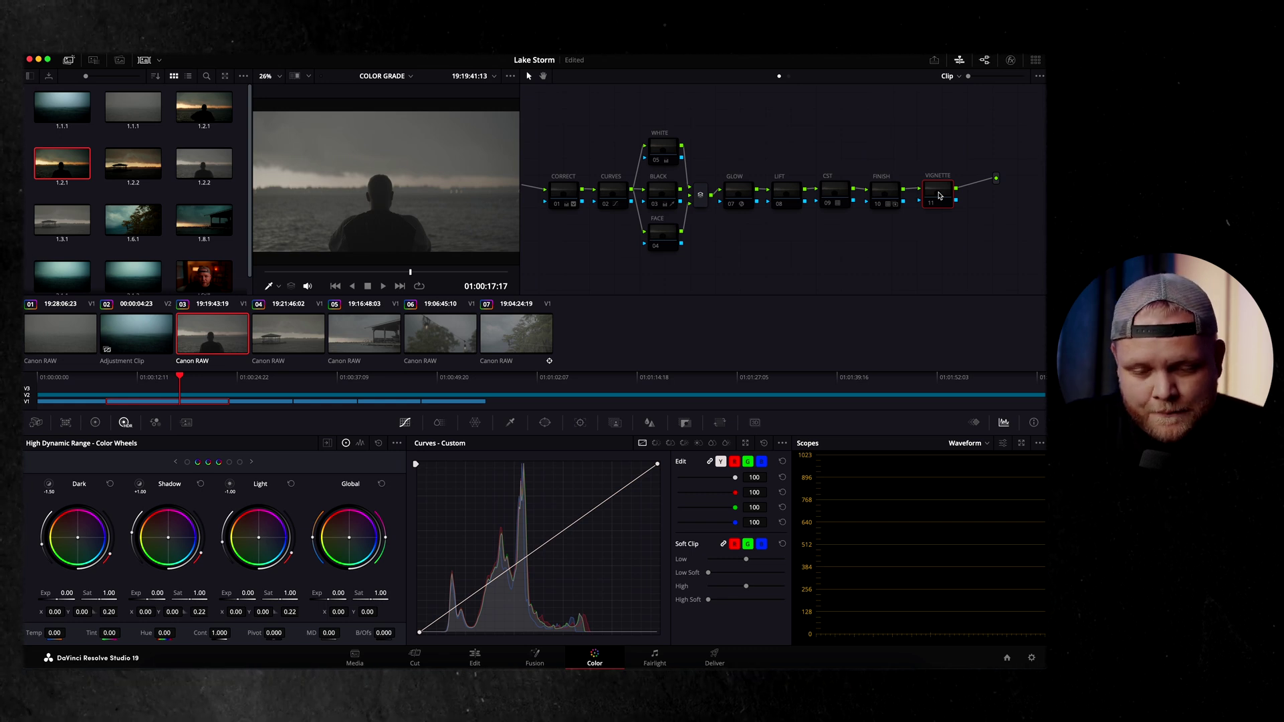
key("super+s")
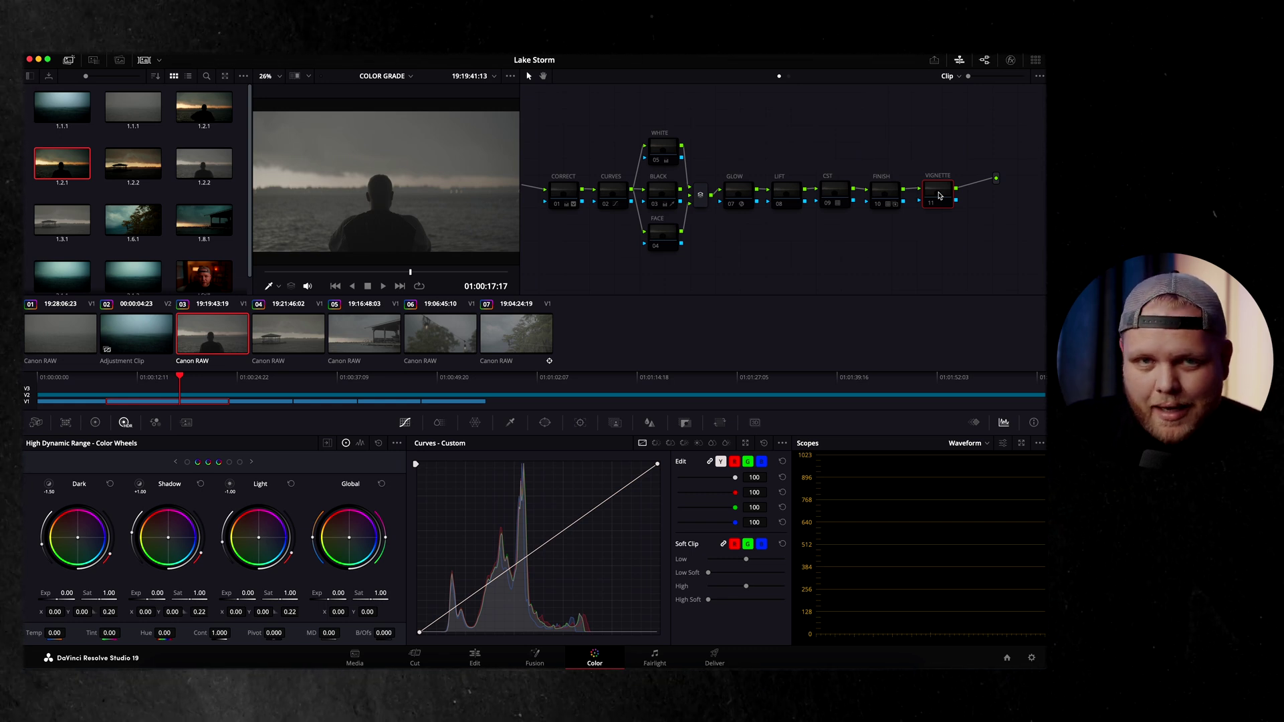
key("space")
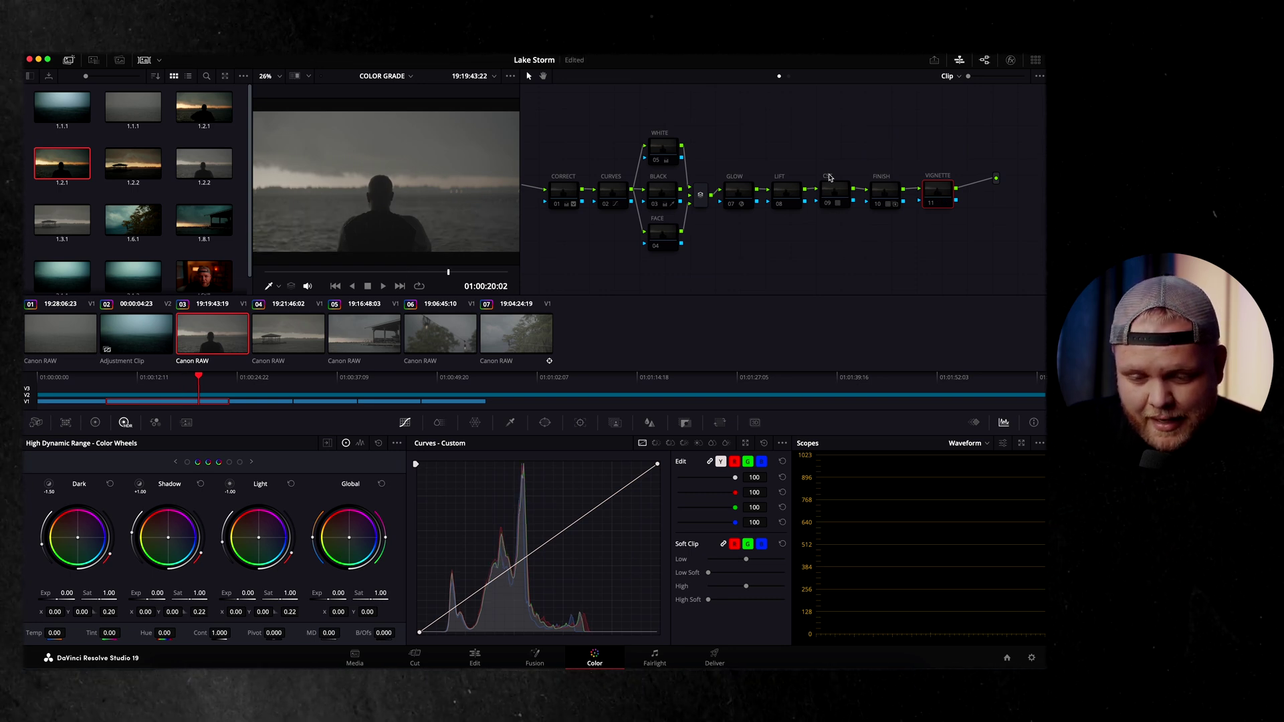
Switch the CST node on and apply the Brock Soft Cinema LUT to it.
left_click(836, 190)
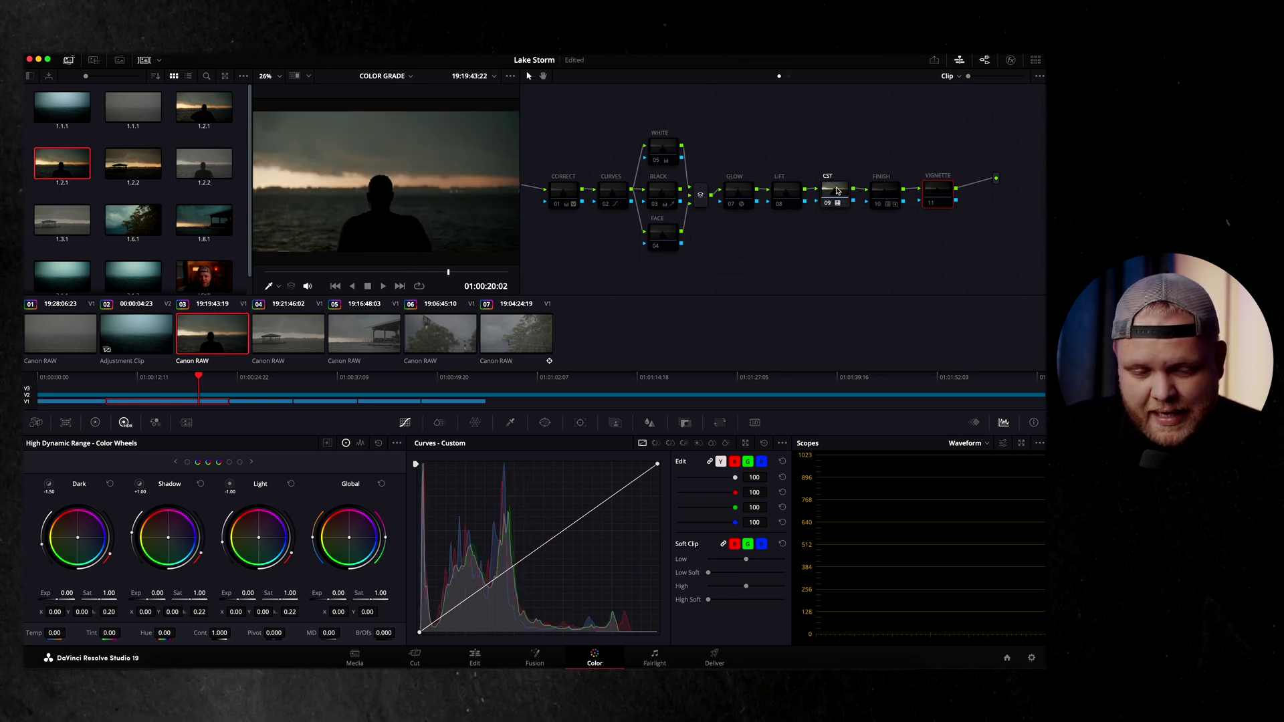
right_click(836, 191)
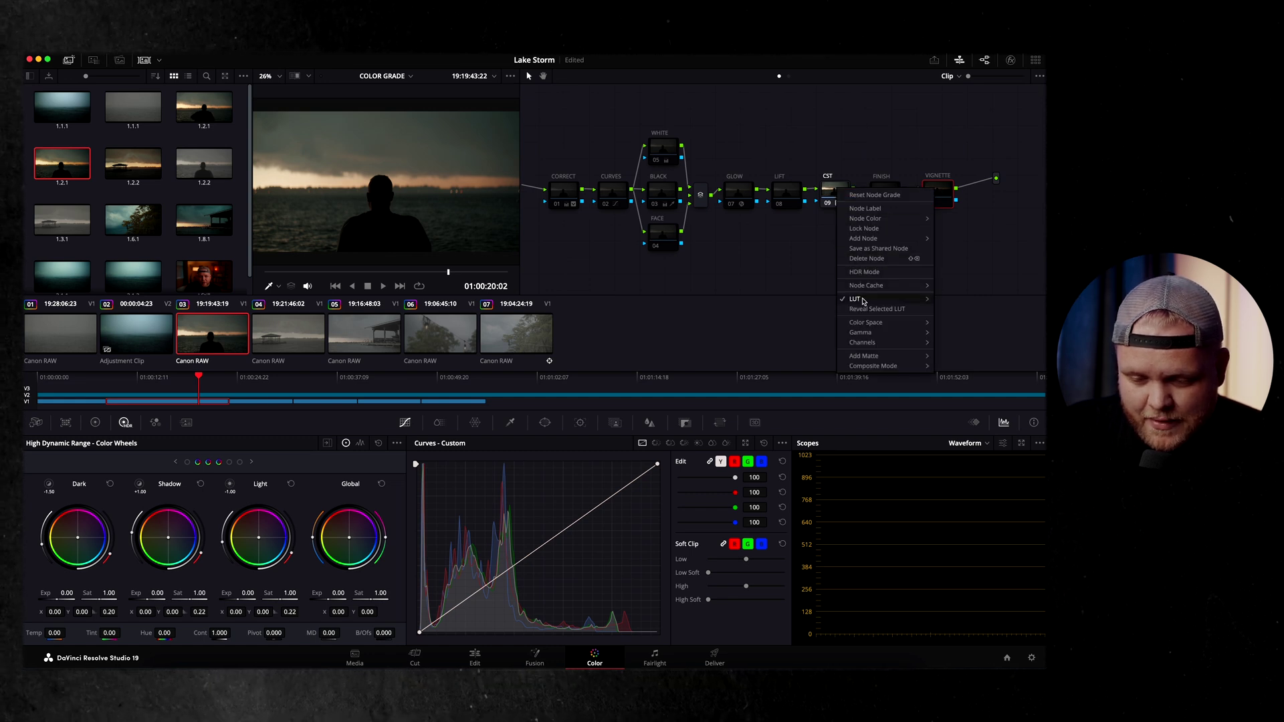
mouse_move(863, 301)
mouse_move(764, 375)
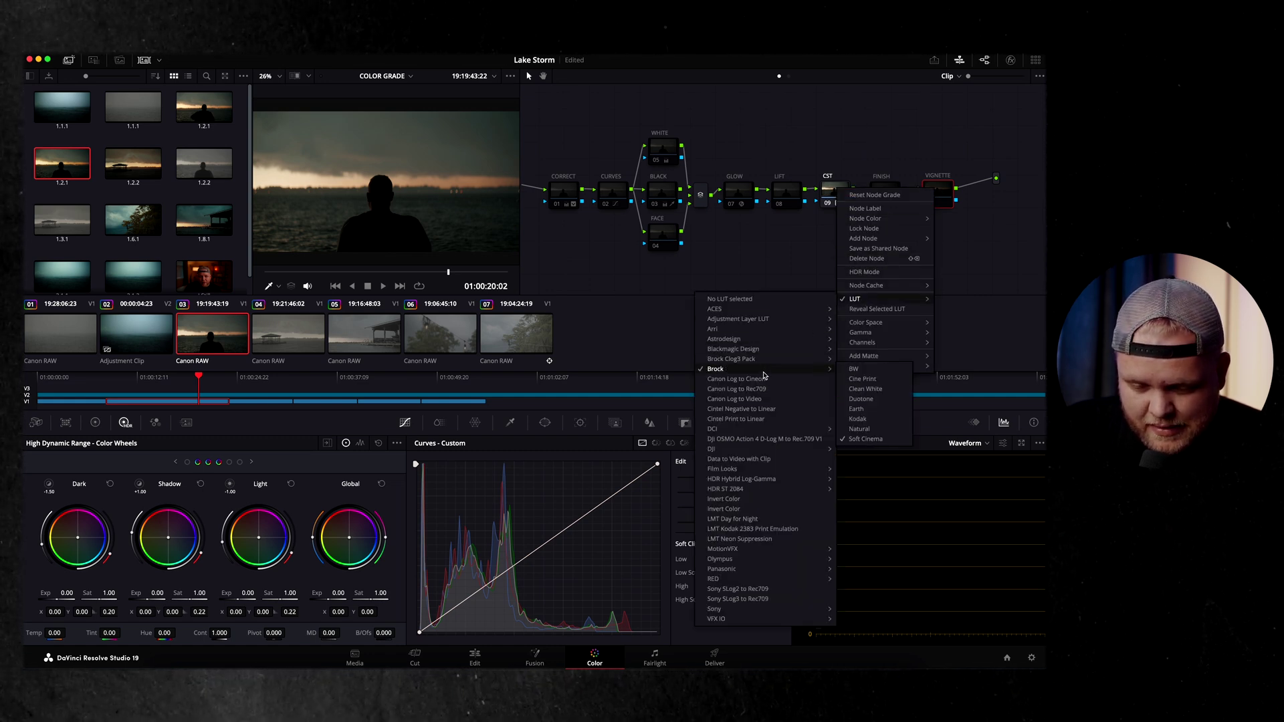
left_click(862, 399)
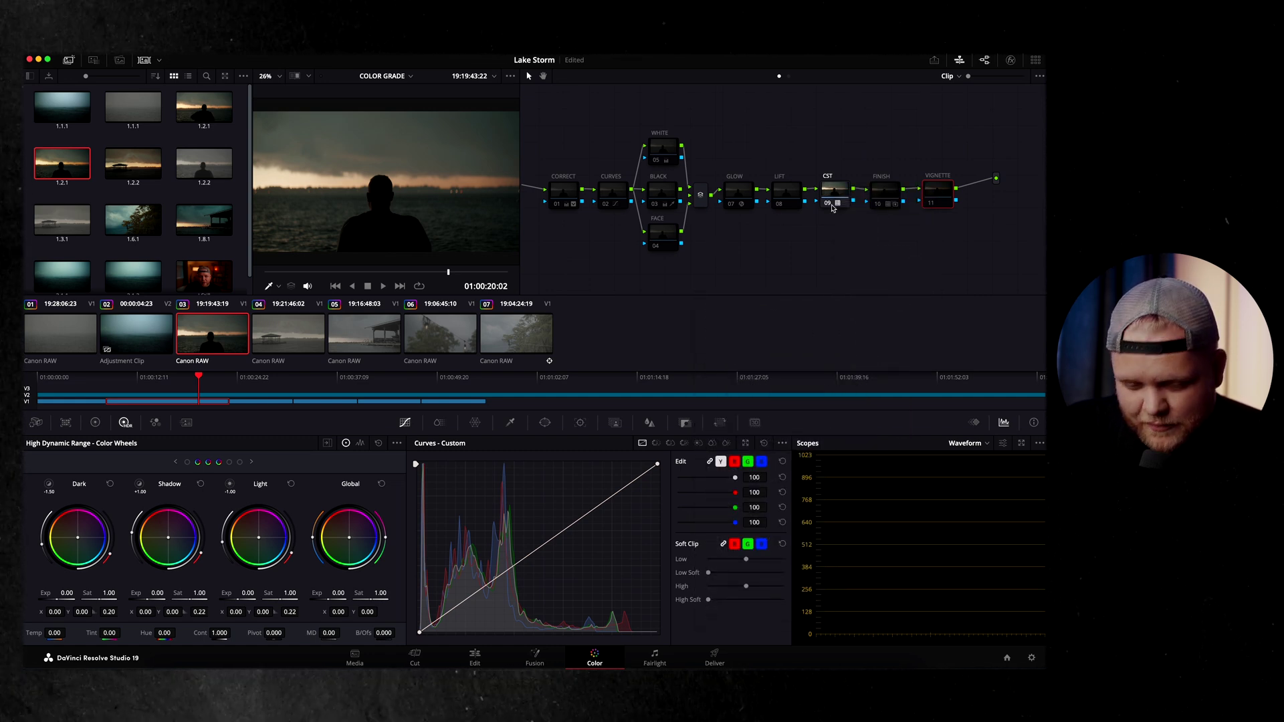
Re-enable the CORRECT node for the warm grade.
mouse_move(833, 208)
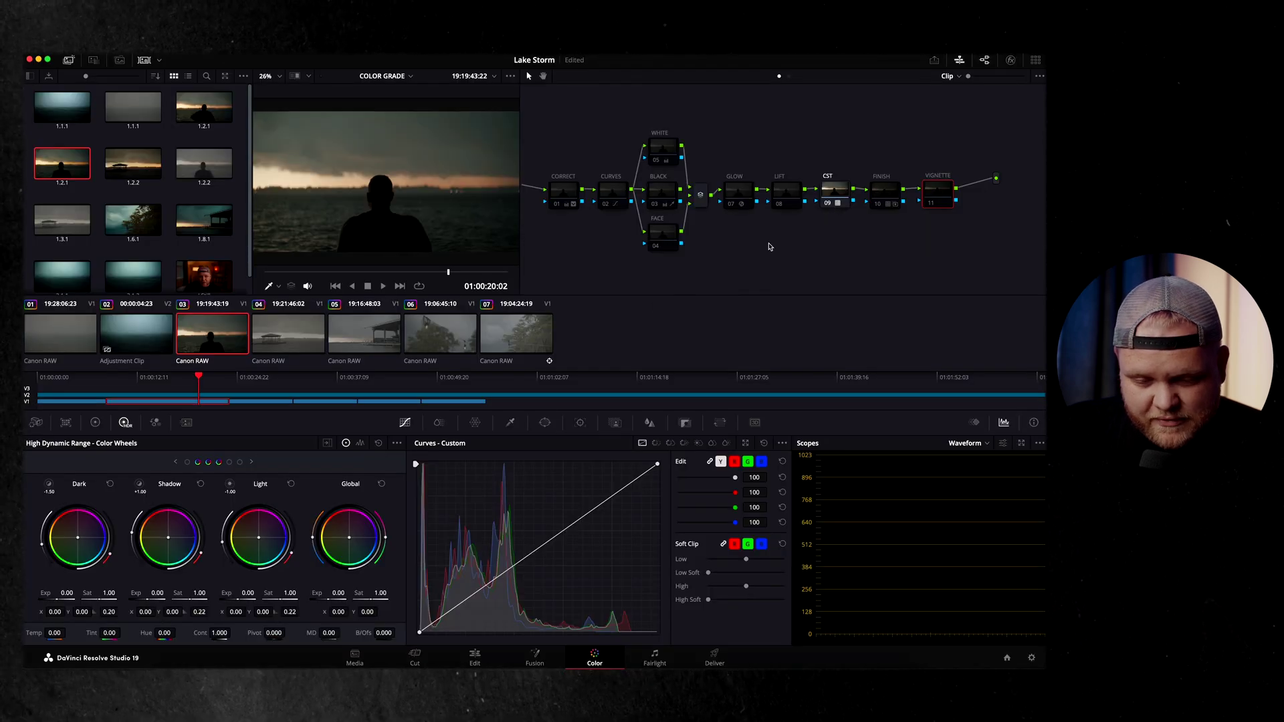
left_click(556, 179)
key("ctrl+d")
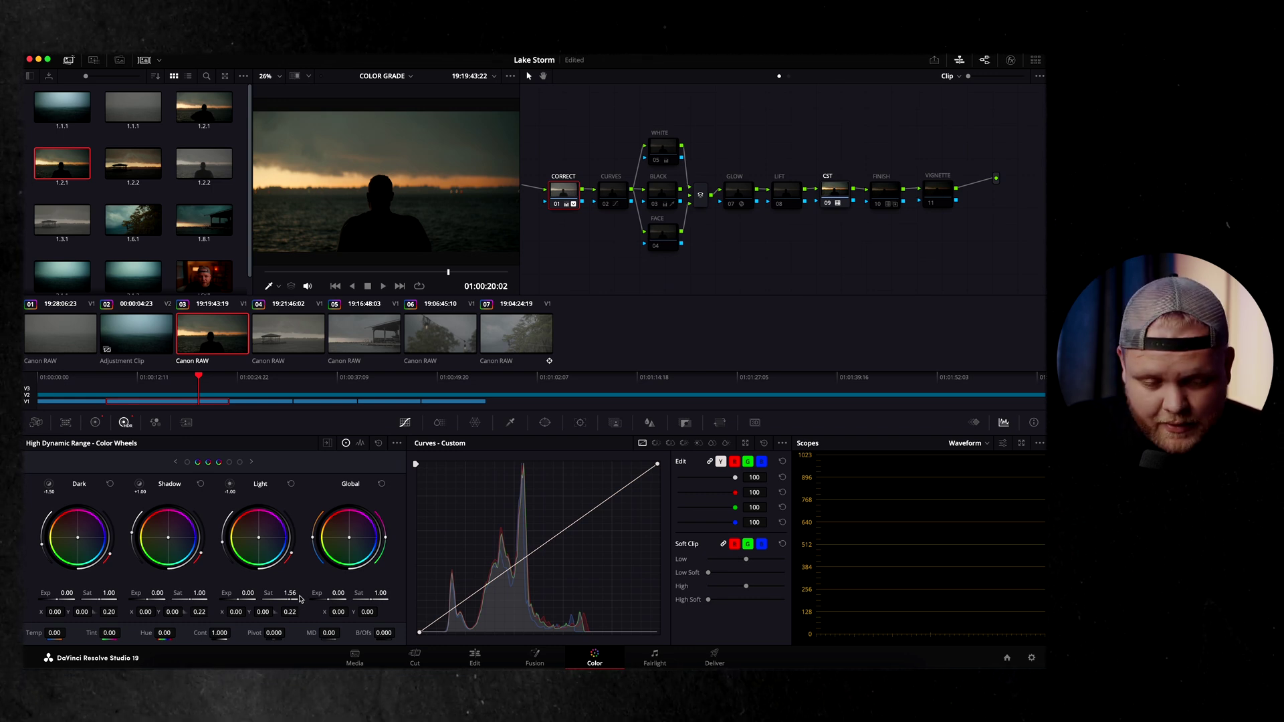
Save the project and switch the color palette to Primaries - Color Wheels.
key("super+s")
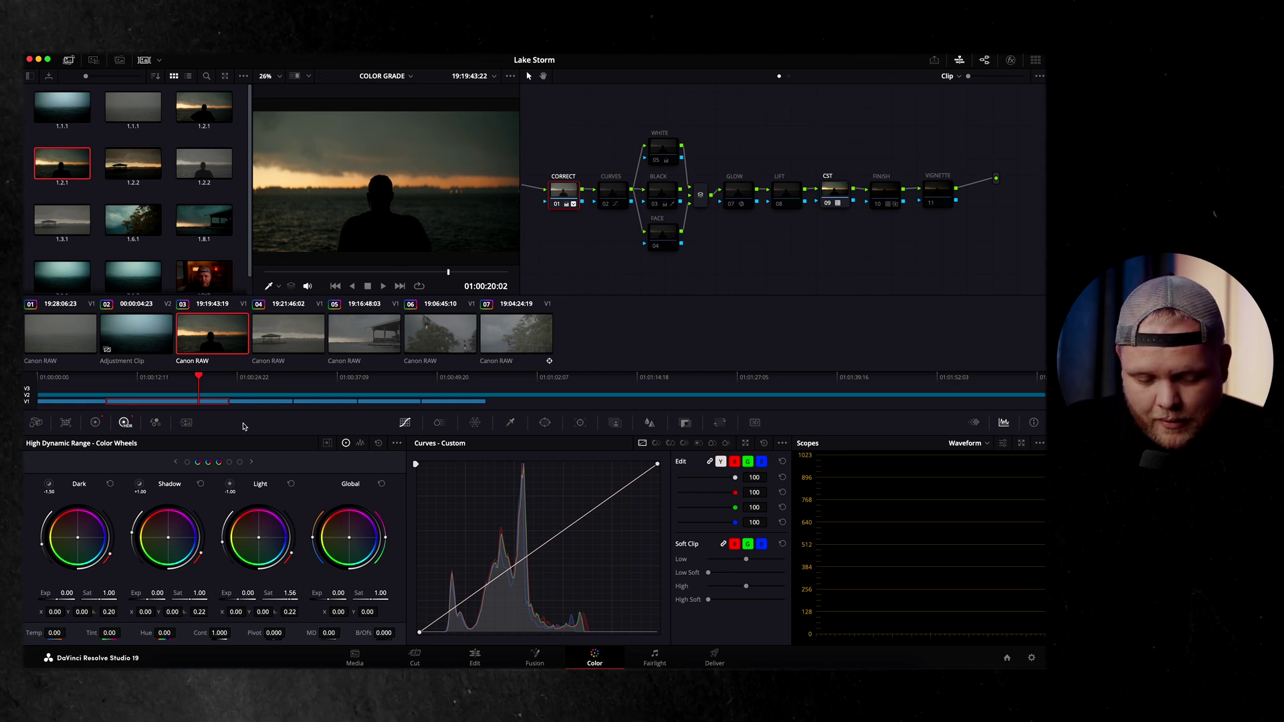
left_click(96, 423)
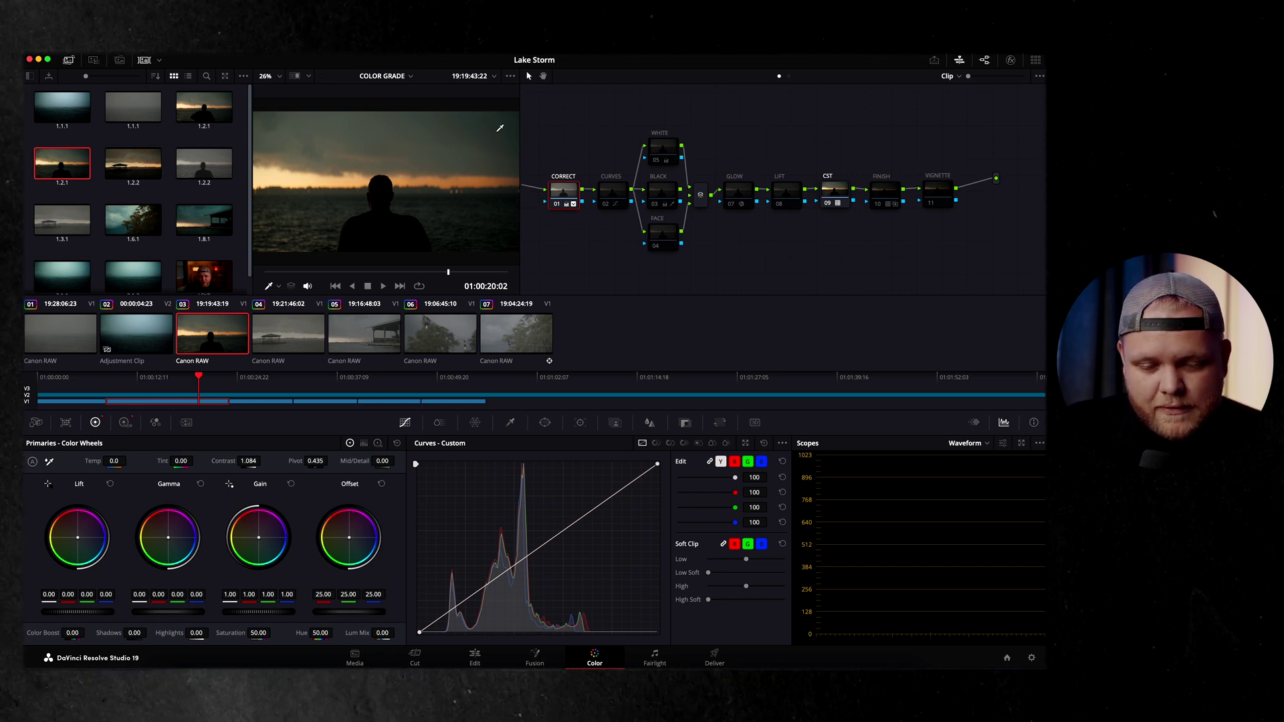
Tweak the CURVES node's custom curve points, delete the added shadows point, and save the project.
left_click(612, 191)
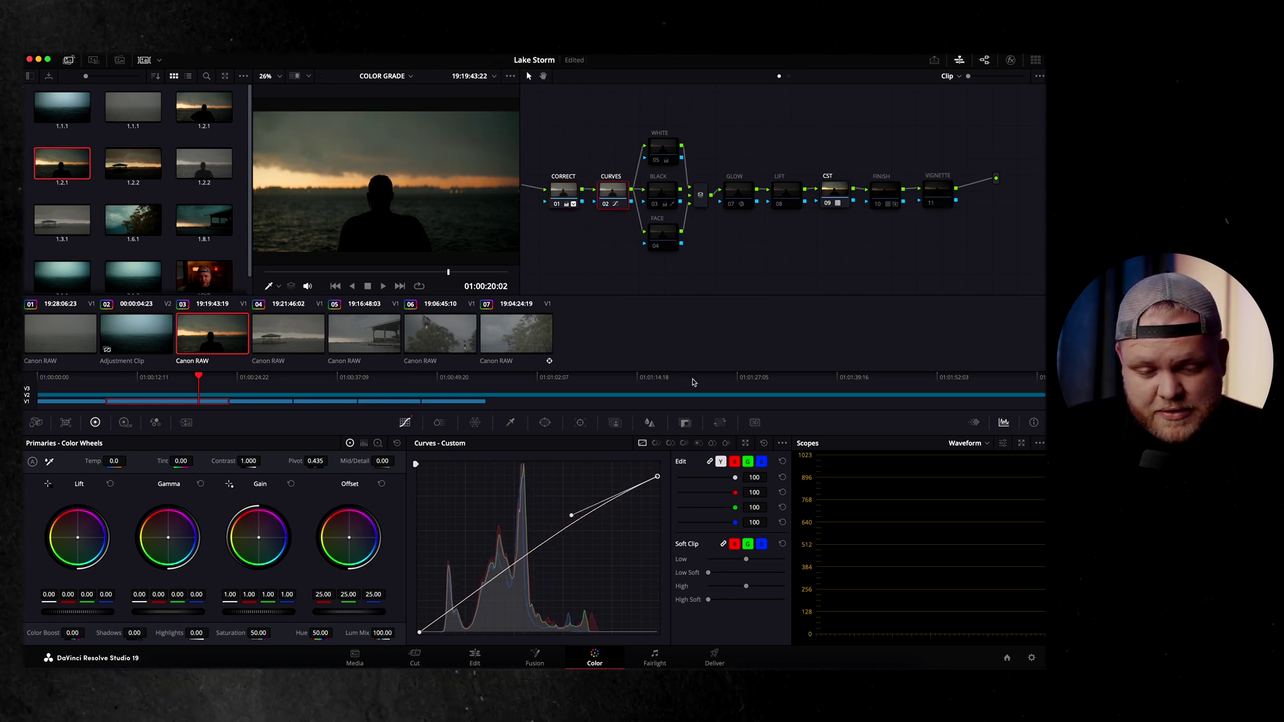
left_click(782, 445)
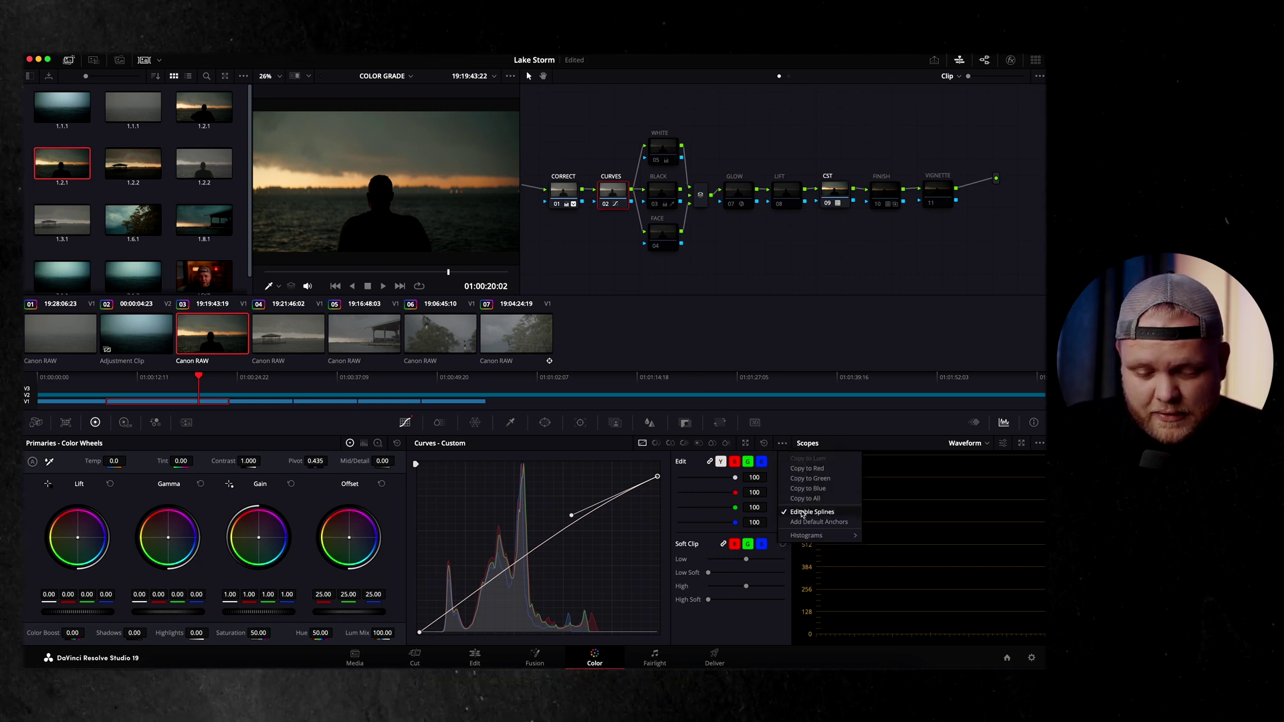
left_click(785, 416)
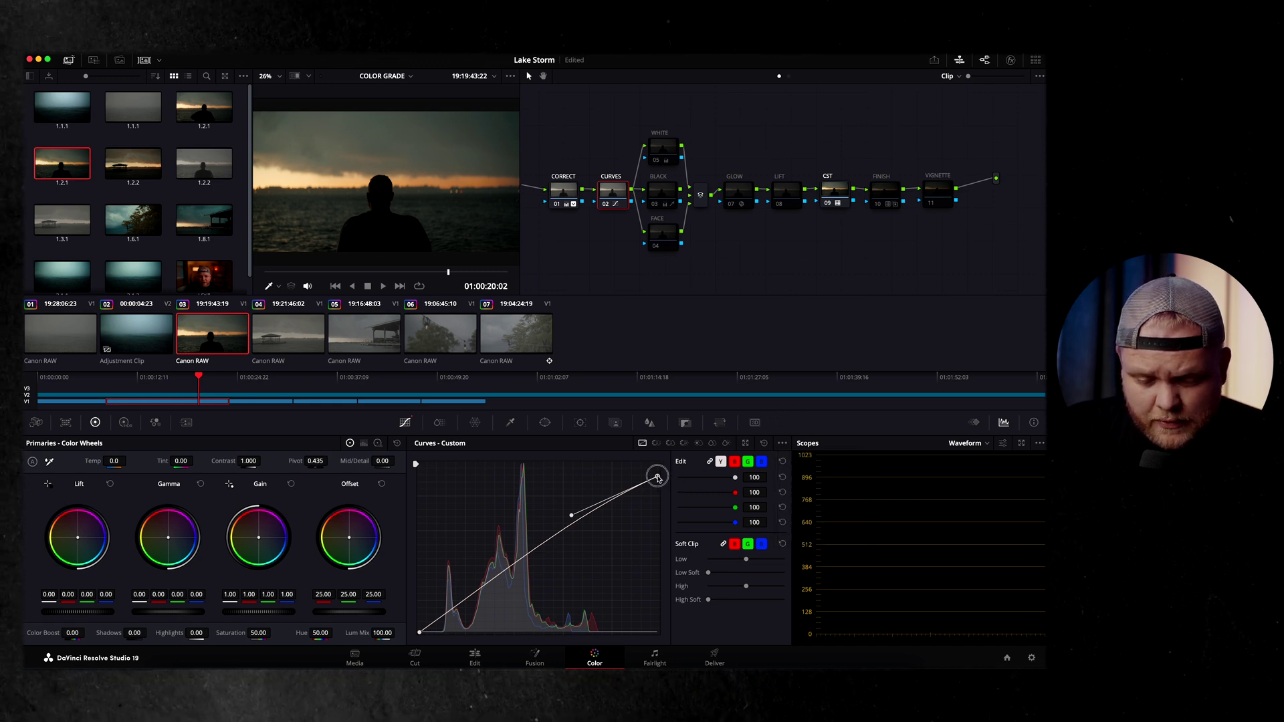
mouse_move(657, 478)
left_mouse_down()
mouse_move(657, 452)
mouse_move(659, 479)
left_mouse_up()
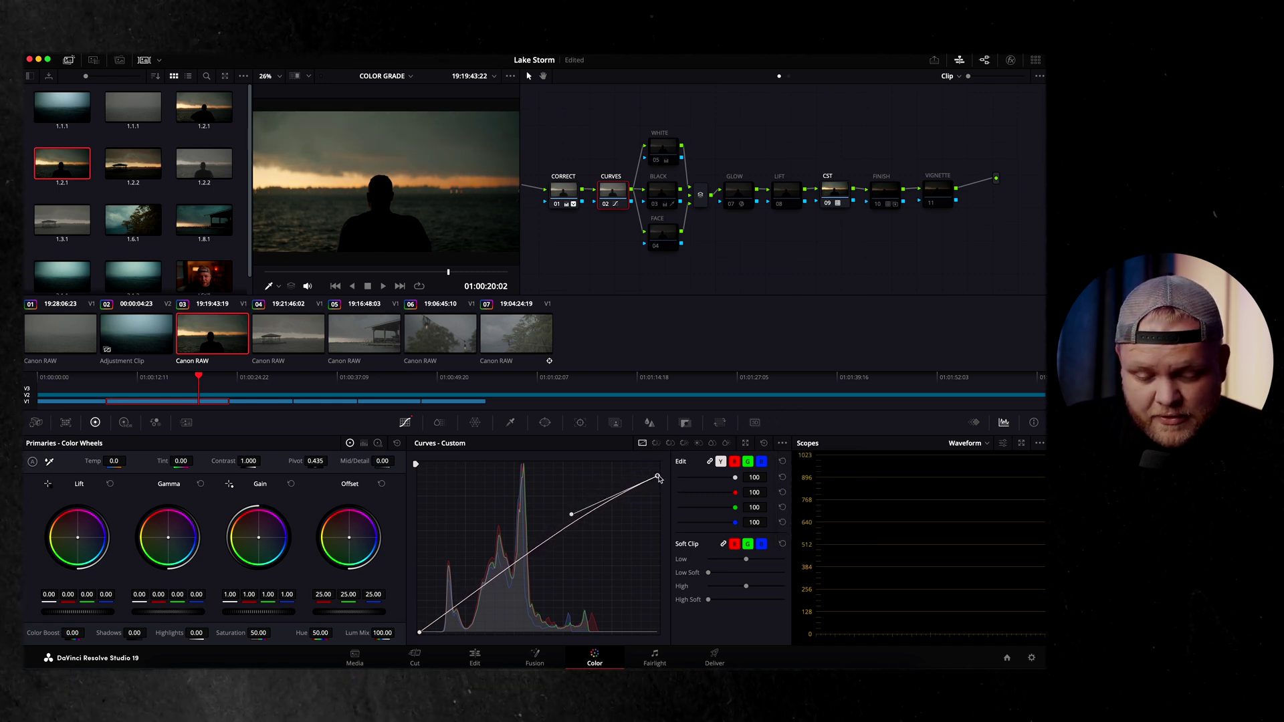
left_click_drag(571, 514, 569, 515)
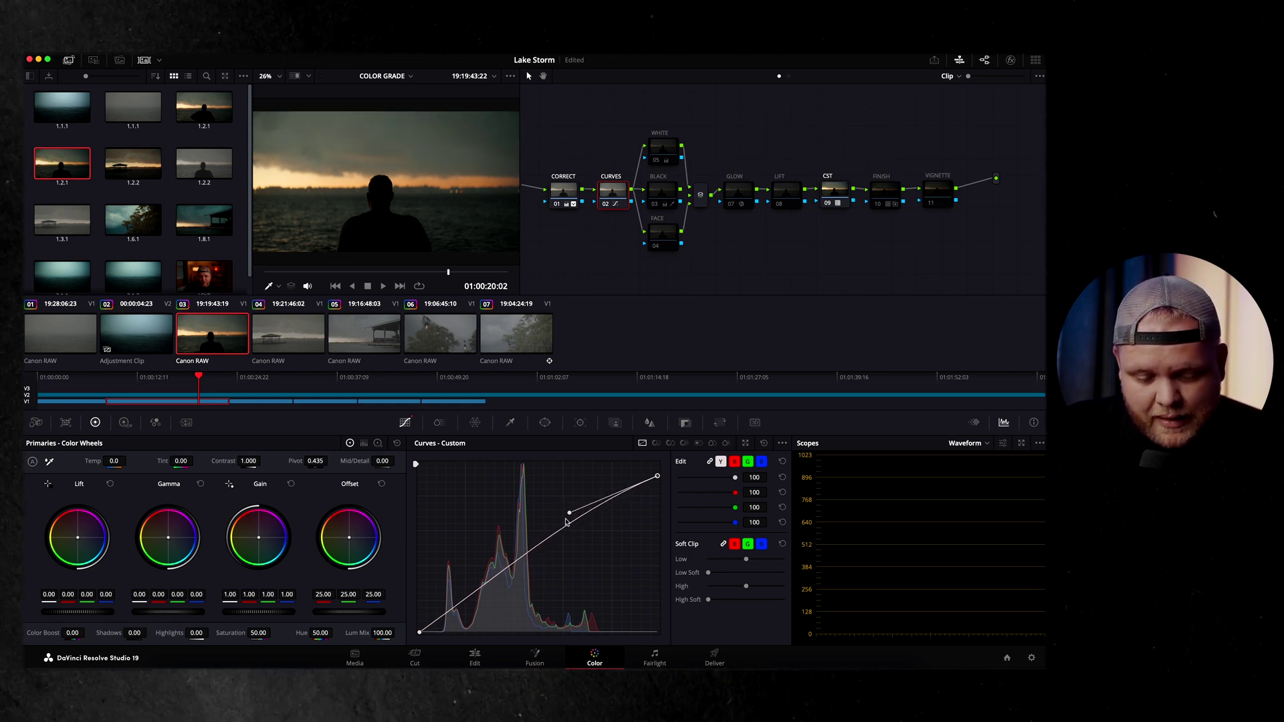
left_click(499, 575)
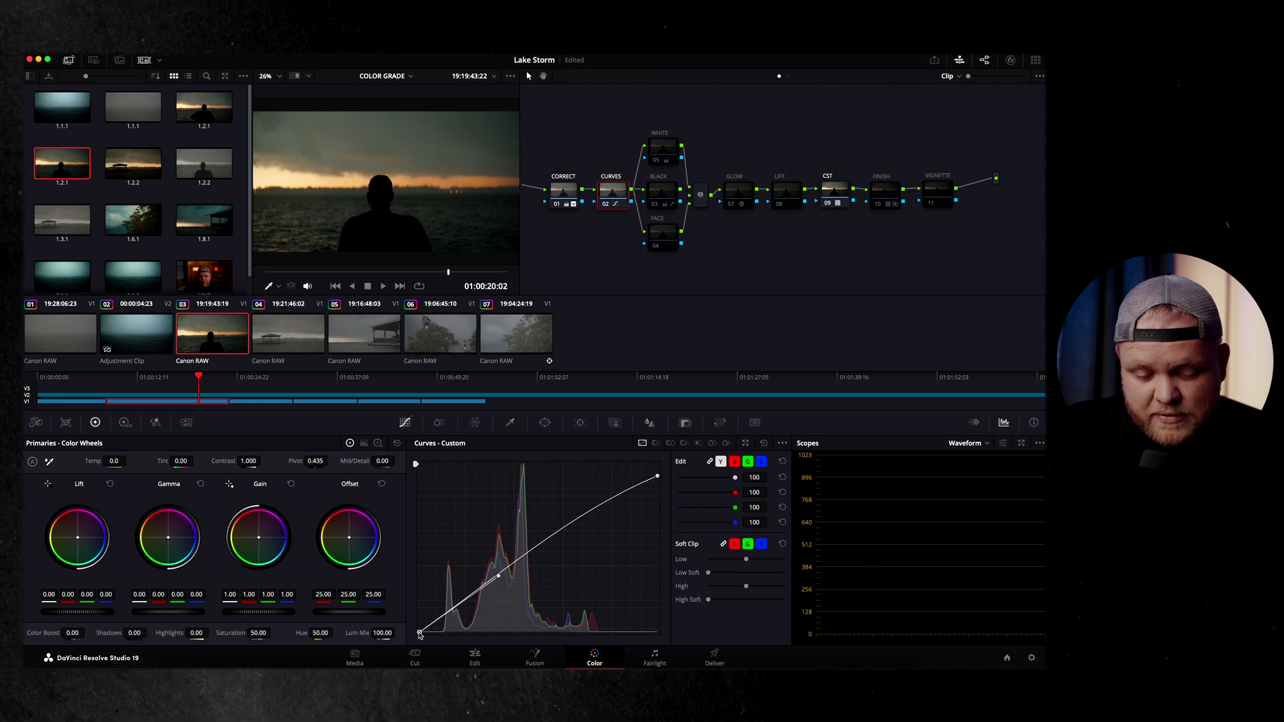
left_click_drag(498, 577, 502, 589)
right_click(502, 589)
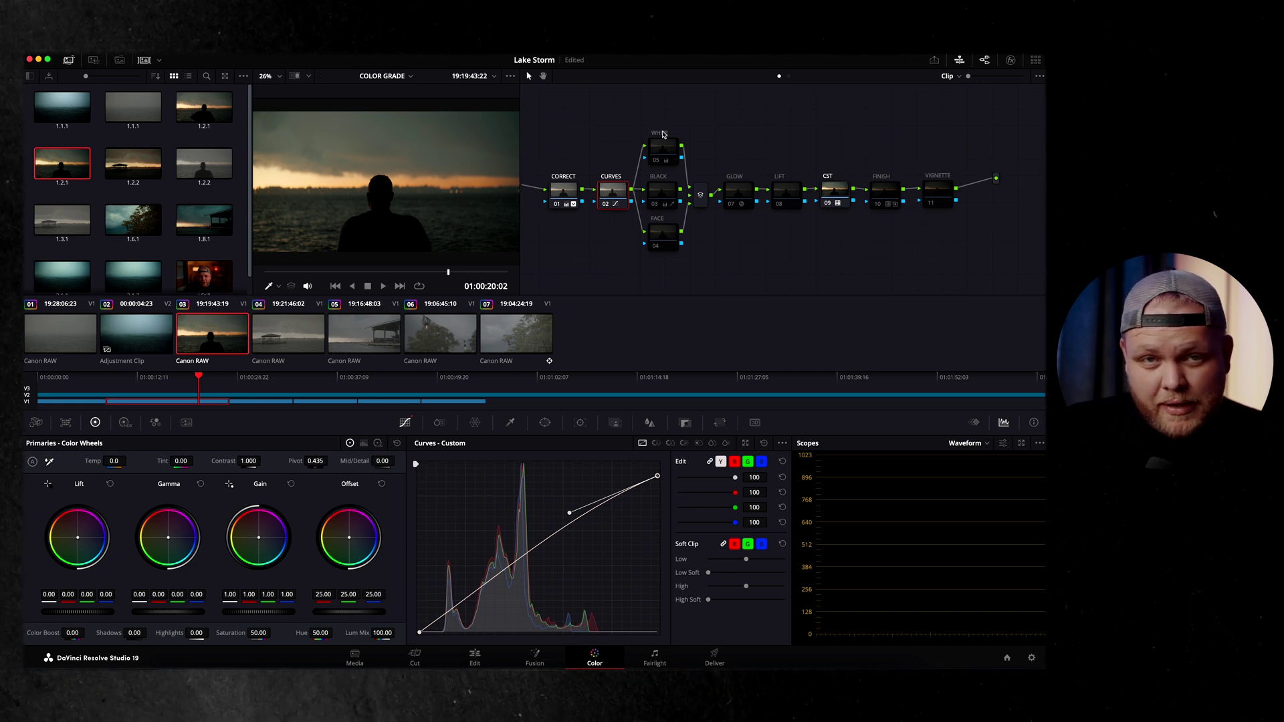
key("super+s")
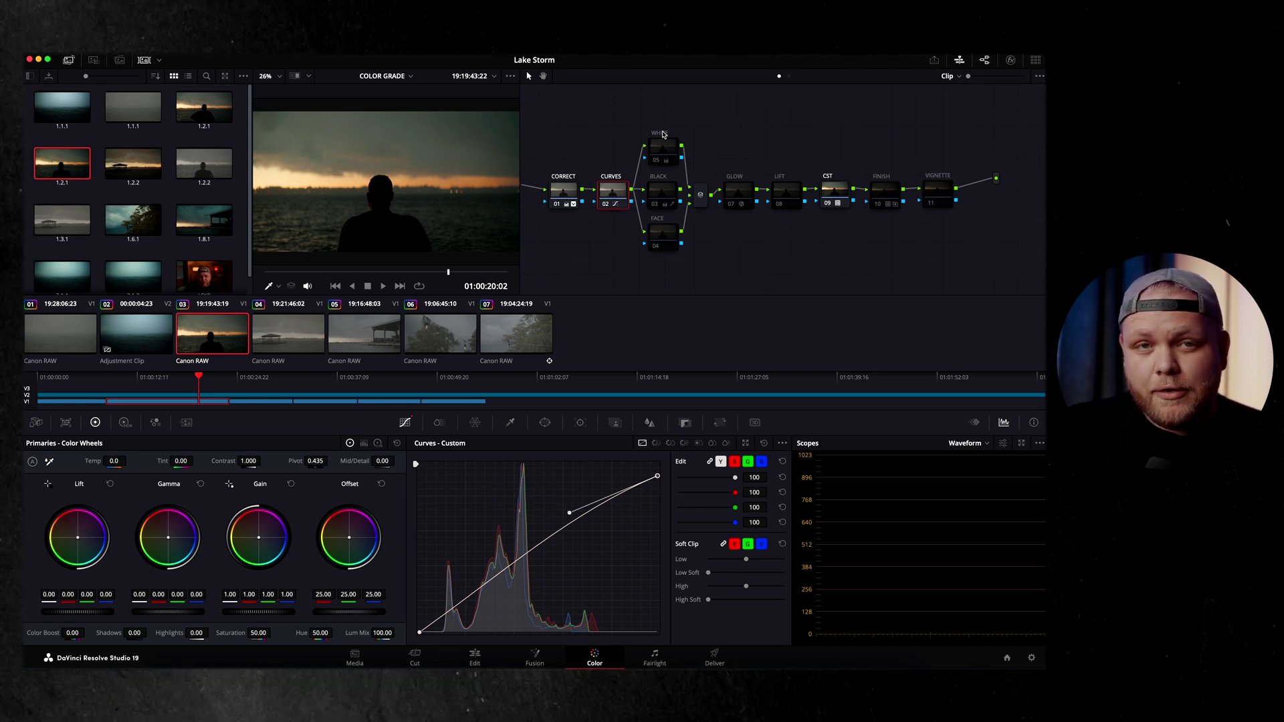
Select node 05 (WHITE) and switch off its correction.
left_click(663, 136)
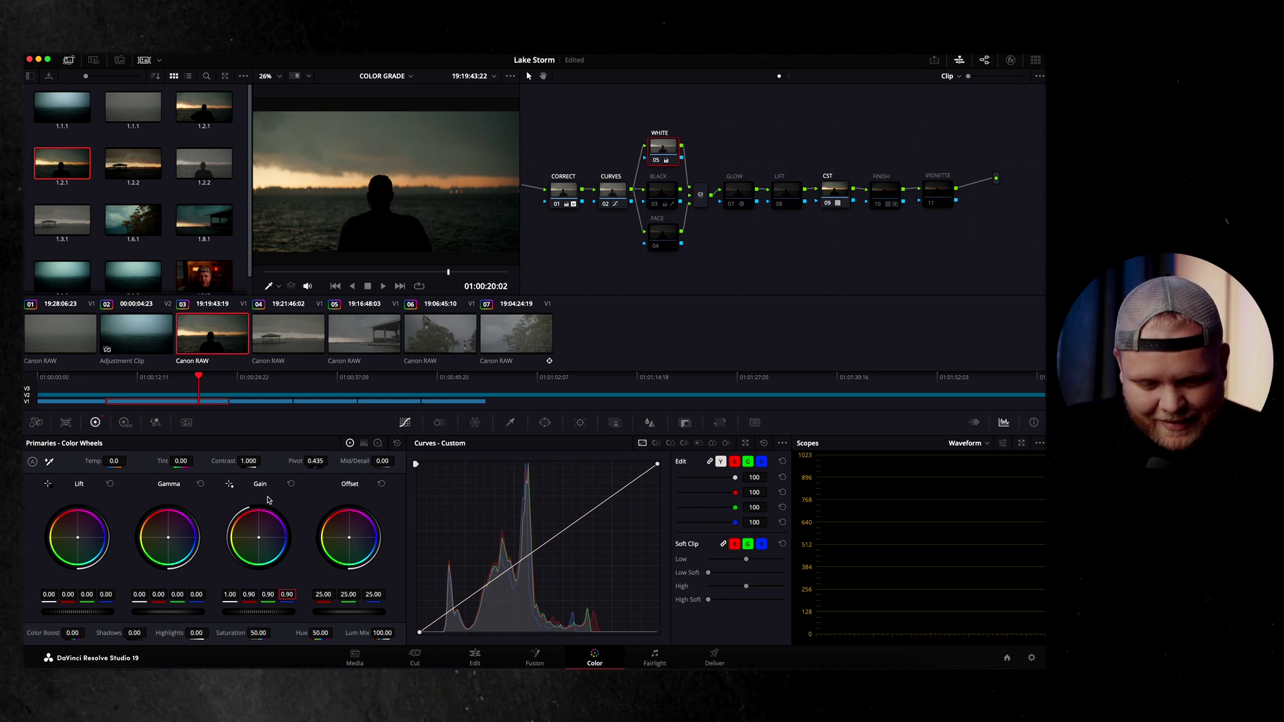
left_click(665, 134)
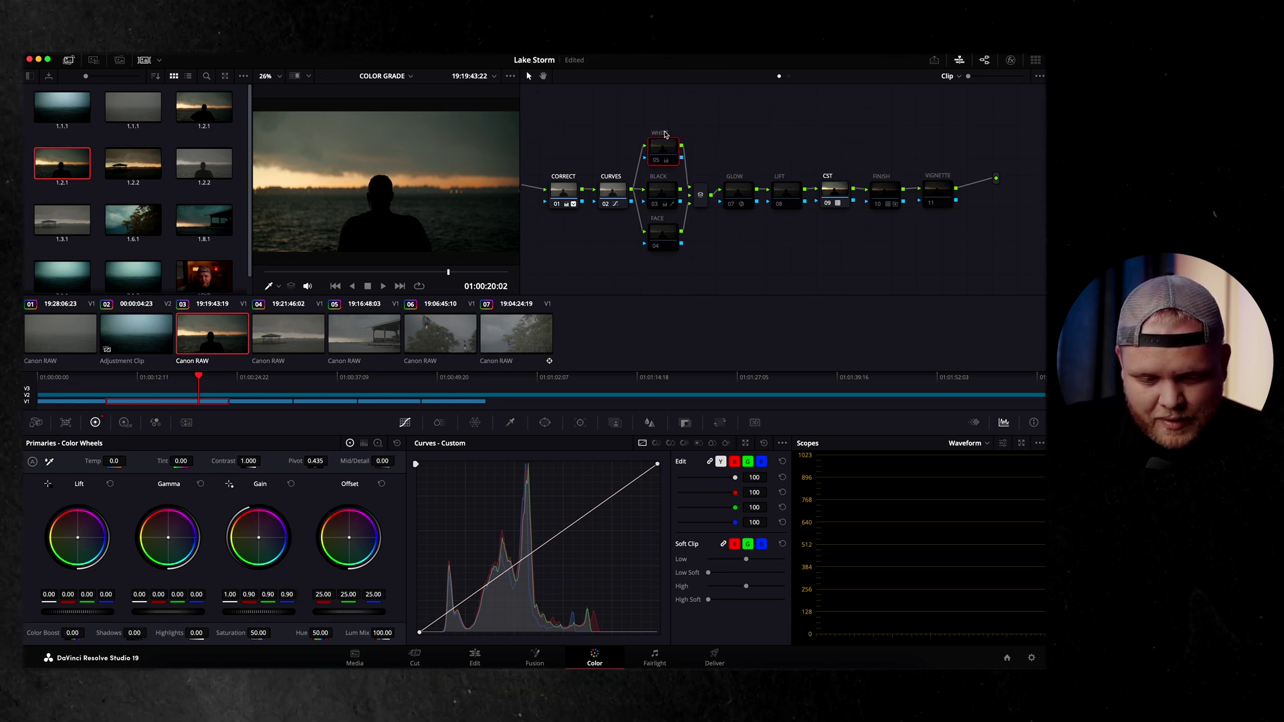
Apply the Chroma Dark preset to the BLACK node, then select the FACE node.
left_click(659, 194)
left_click(361, 47)
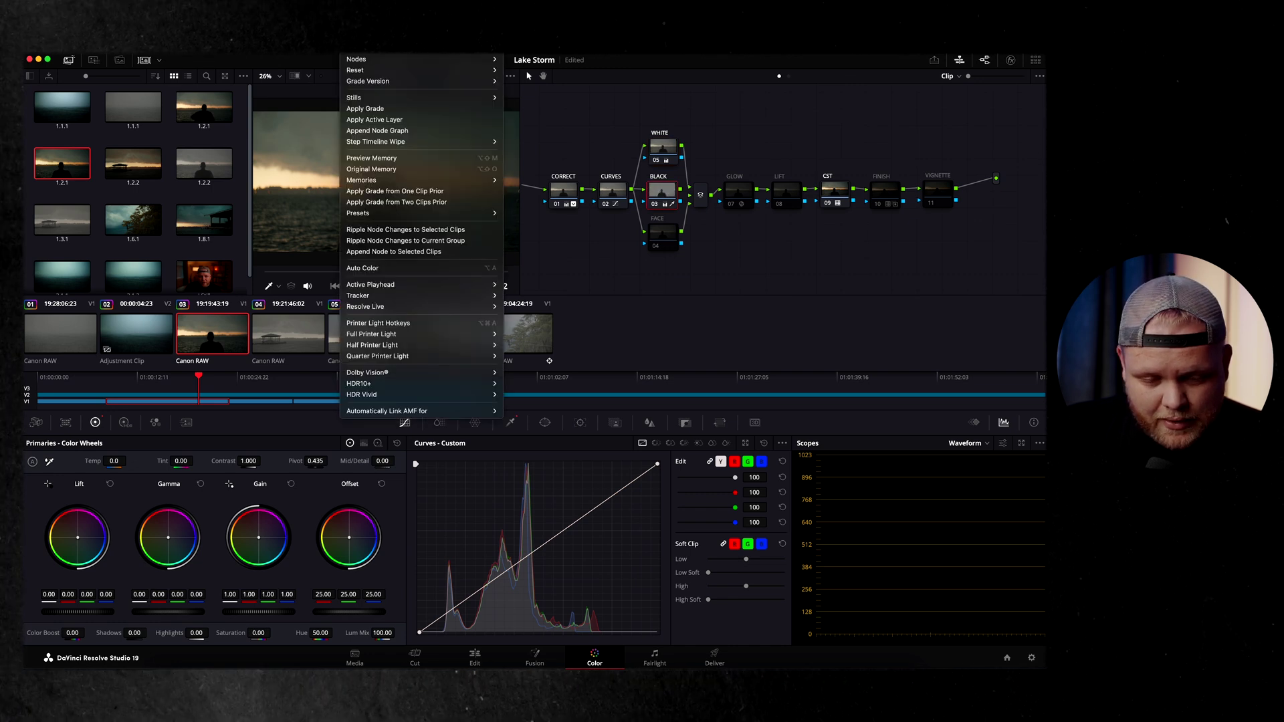
mouse_move(445, 217)
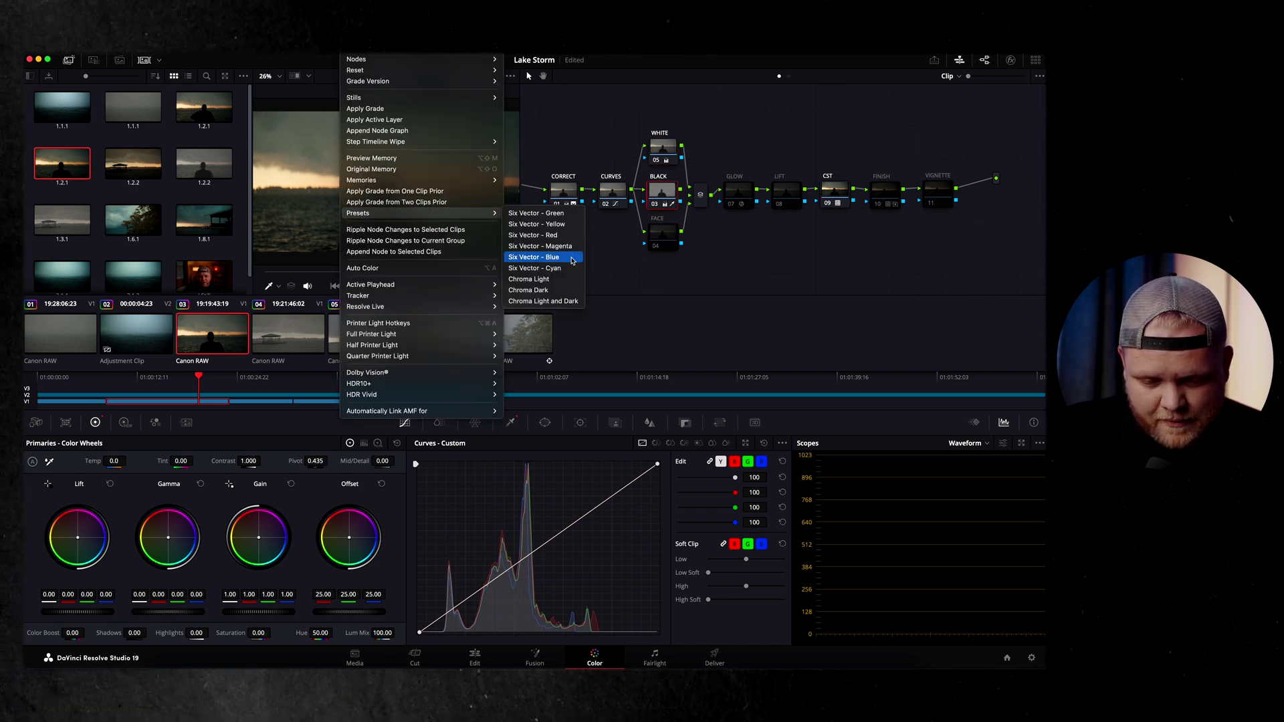
left_click(559, 291)
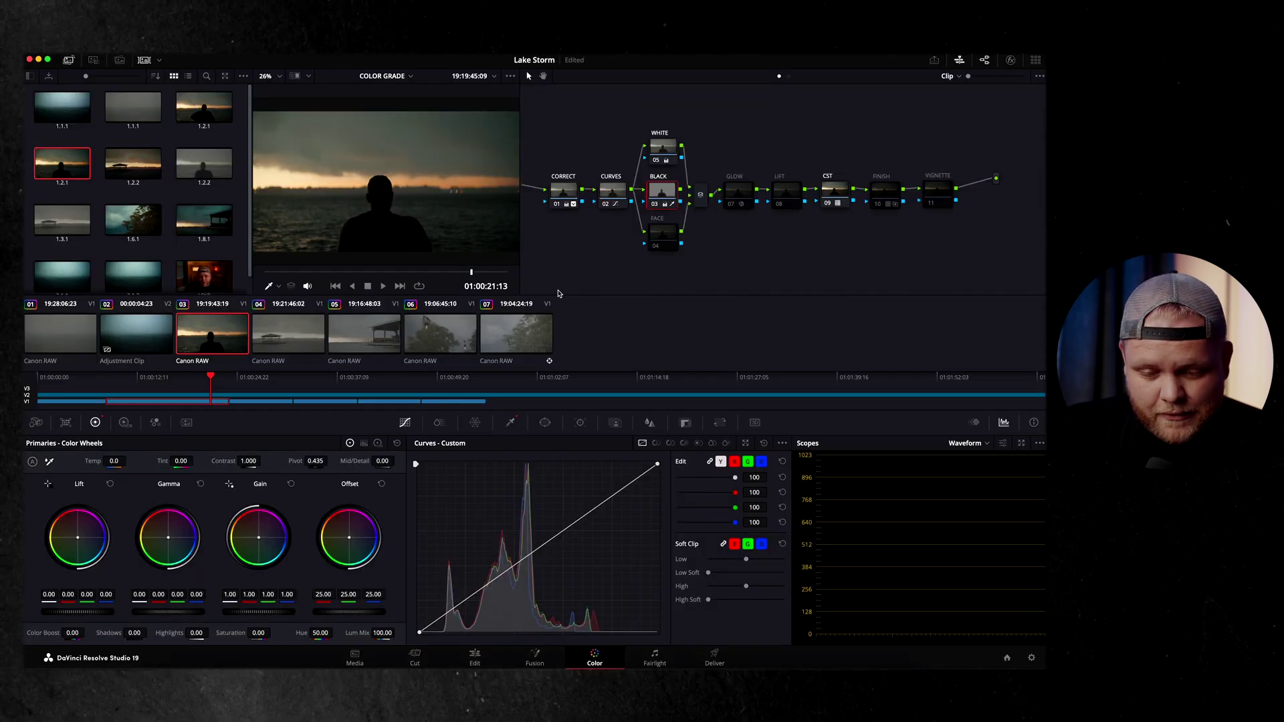
left_click(660, 238)
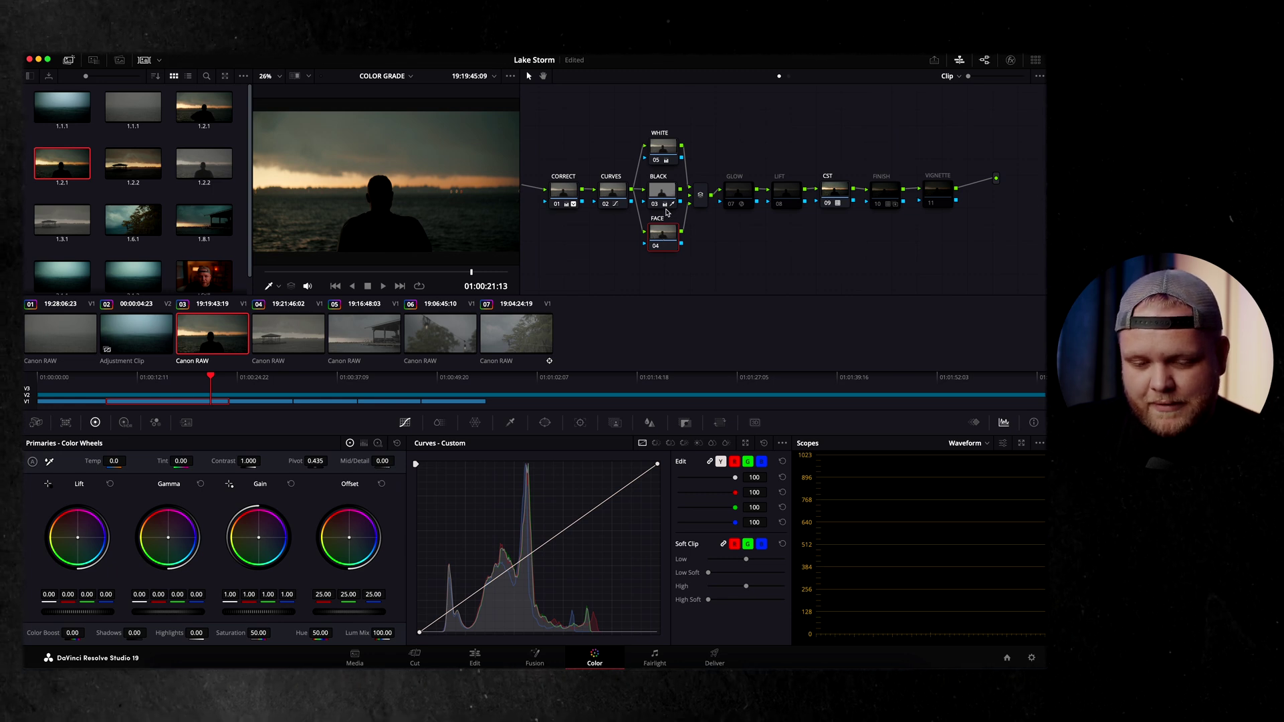
Disable the FACE node, enable GLOW, preview the storm shot full-window, then select GLOW.
key("super+d")
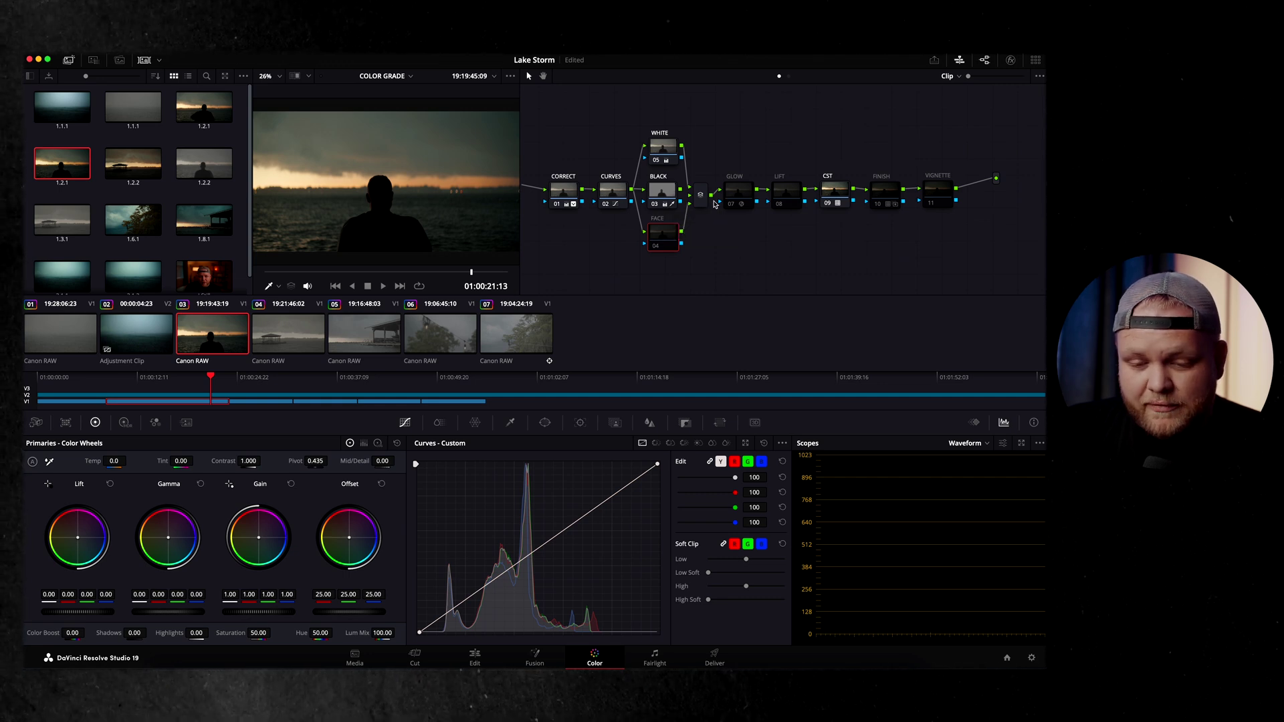
left_click(738, 181)
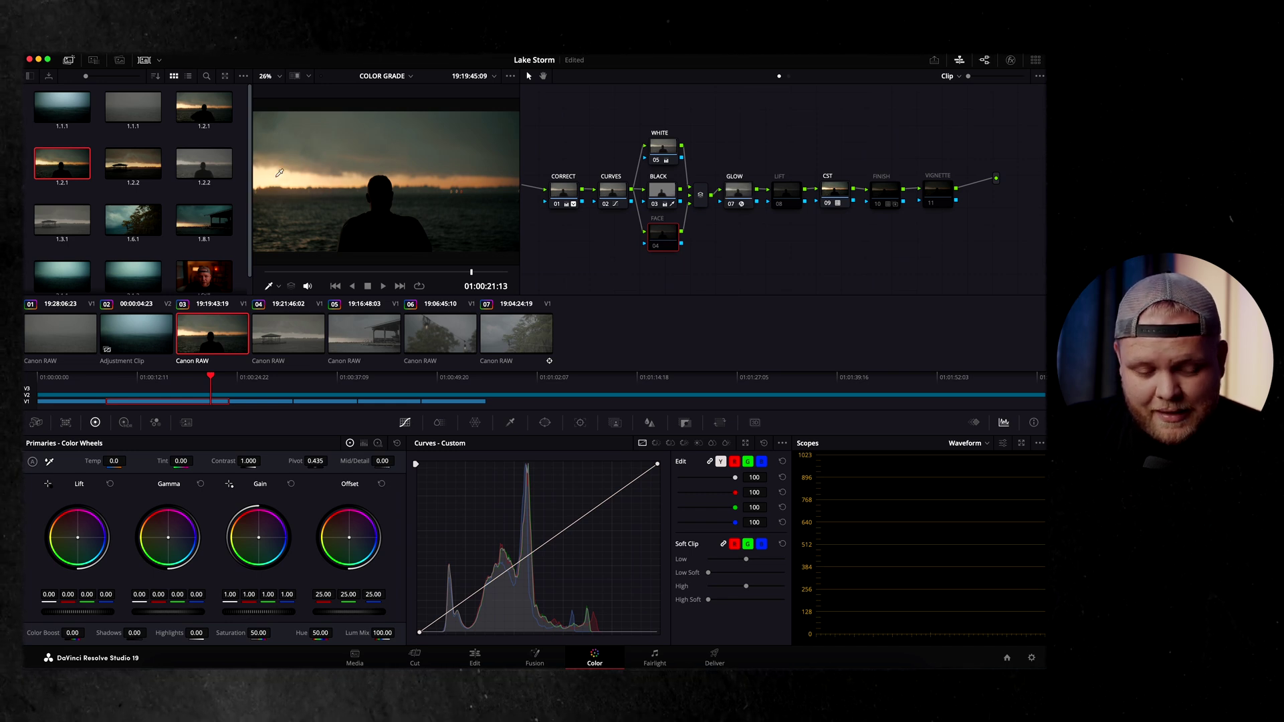
key("super+f")
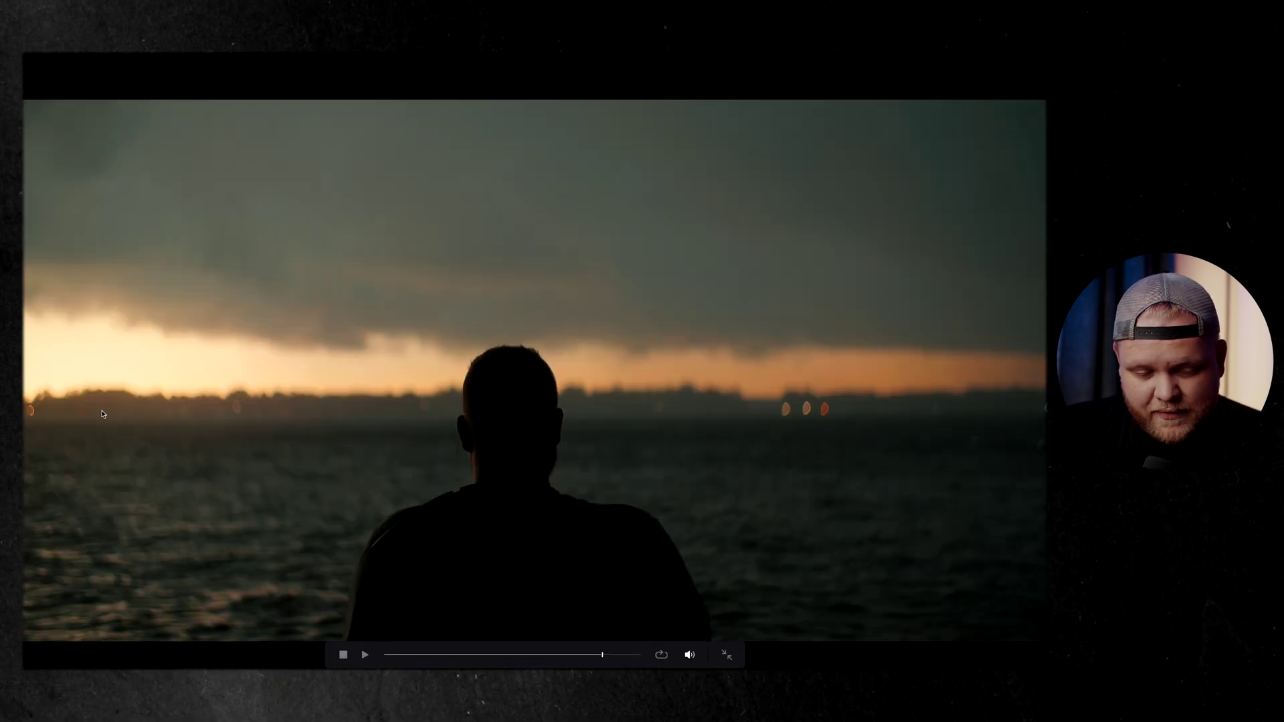
key("super+f")
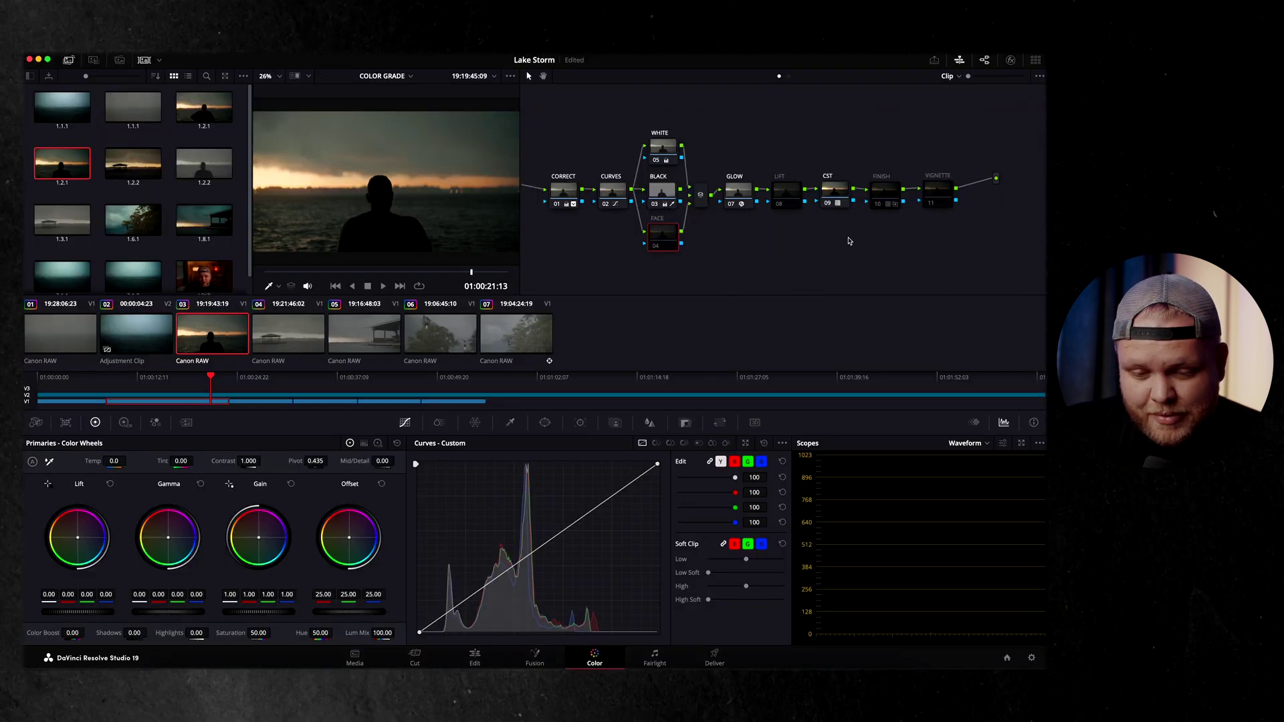
left_click(737, 193)
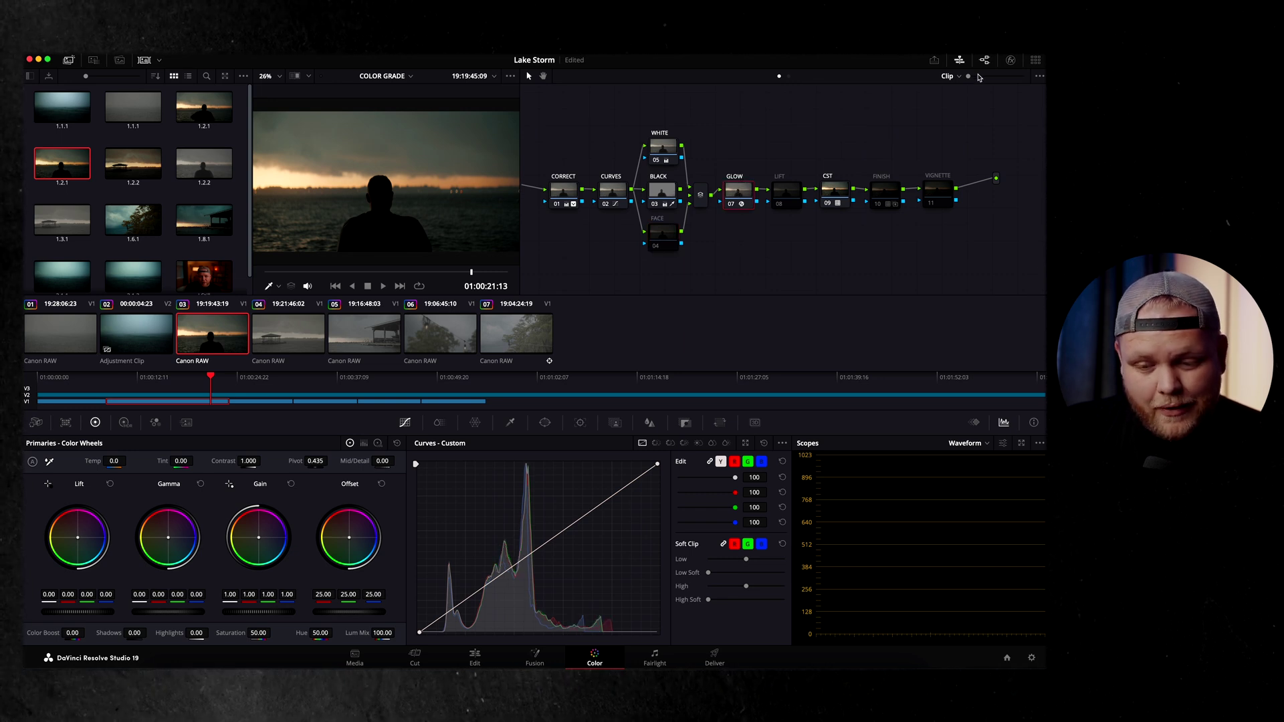
Set the Glow effect's Shine Threshold to 0.697.
left_click(1010, 60)
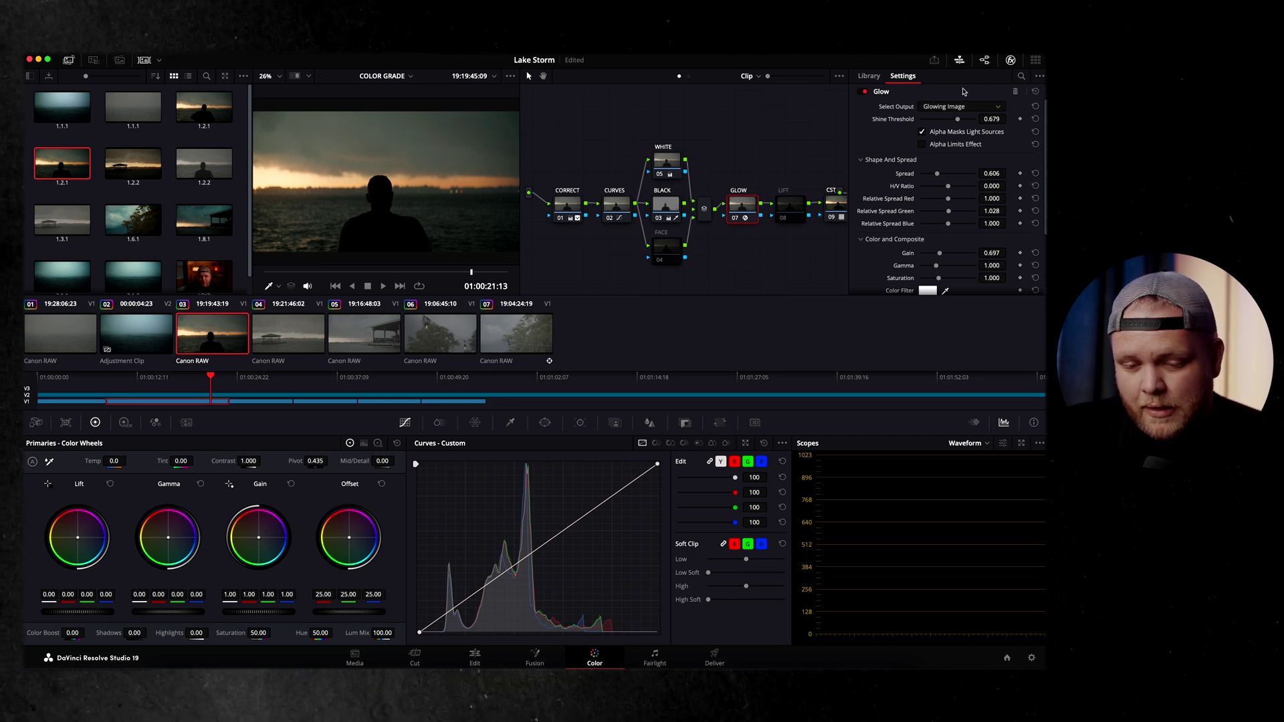
mouse_move(958, 119)
left_mouse_down()
mouse_move(930, 125)
mouse_move(947, 123)
left_mouse_up()
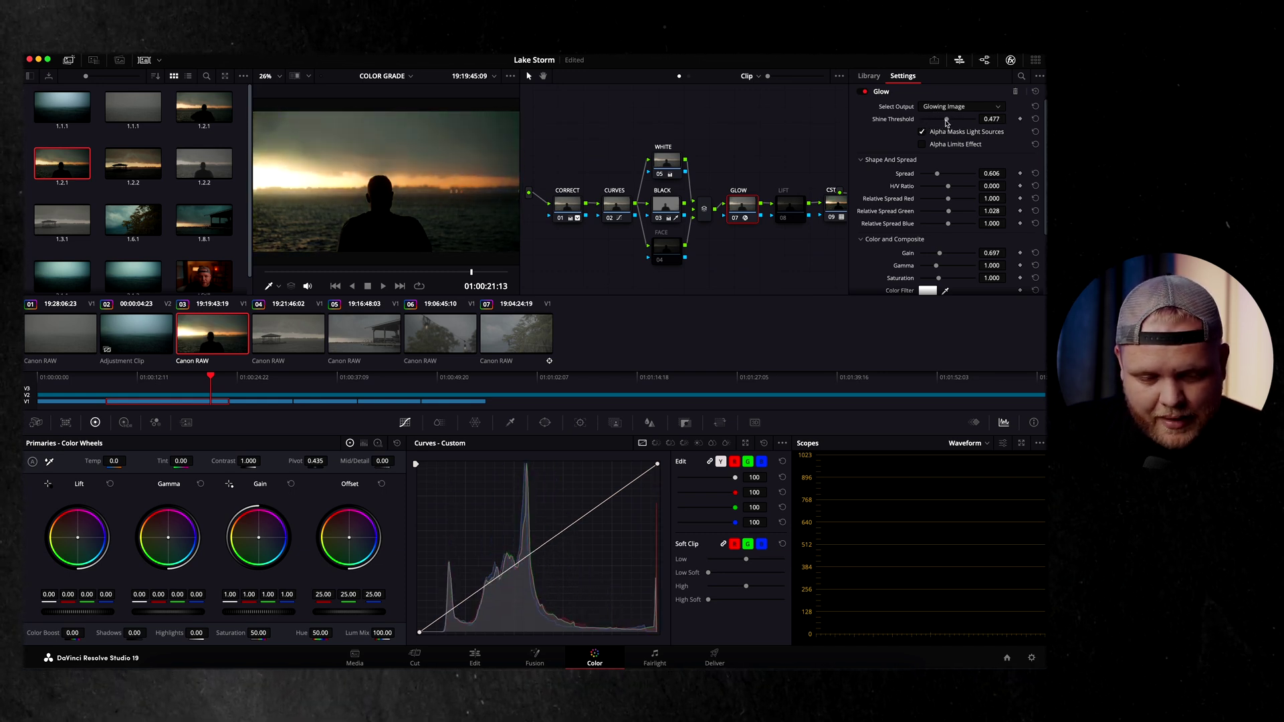
left_click_drag(947, 123, 958, 121)
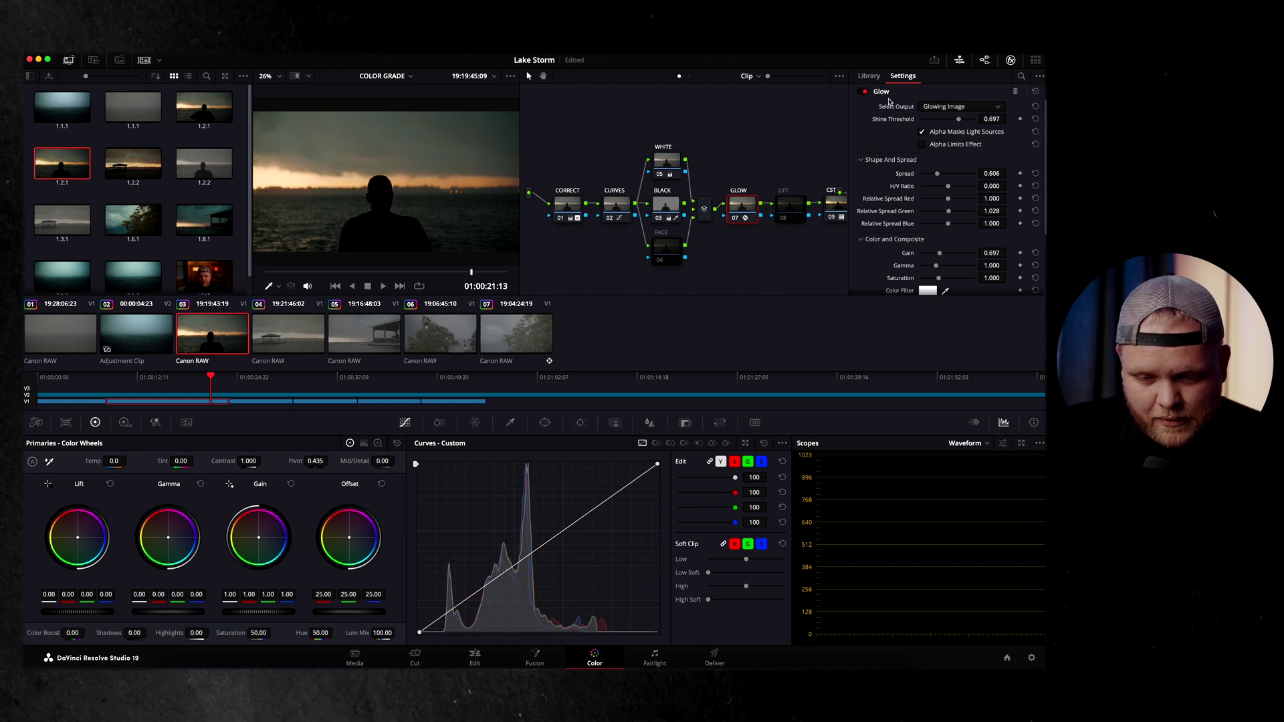
Toggle the Glow effect off and on to compare, then select the LIFT node.
left_click(864, 93)
left_click(865, 93)
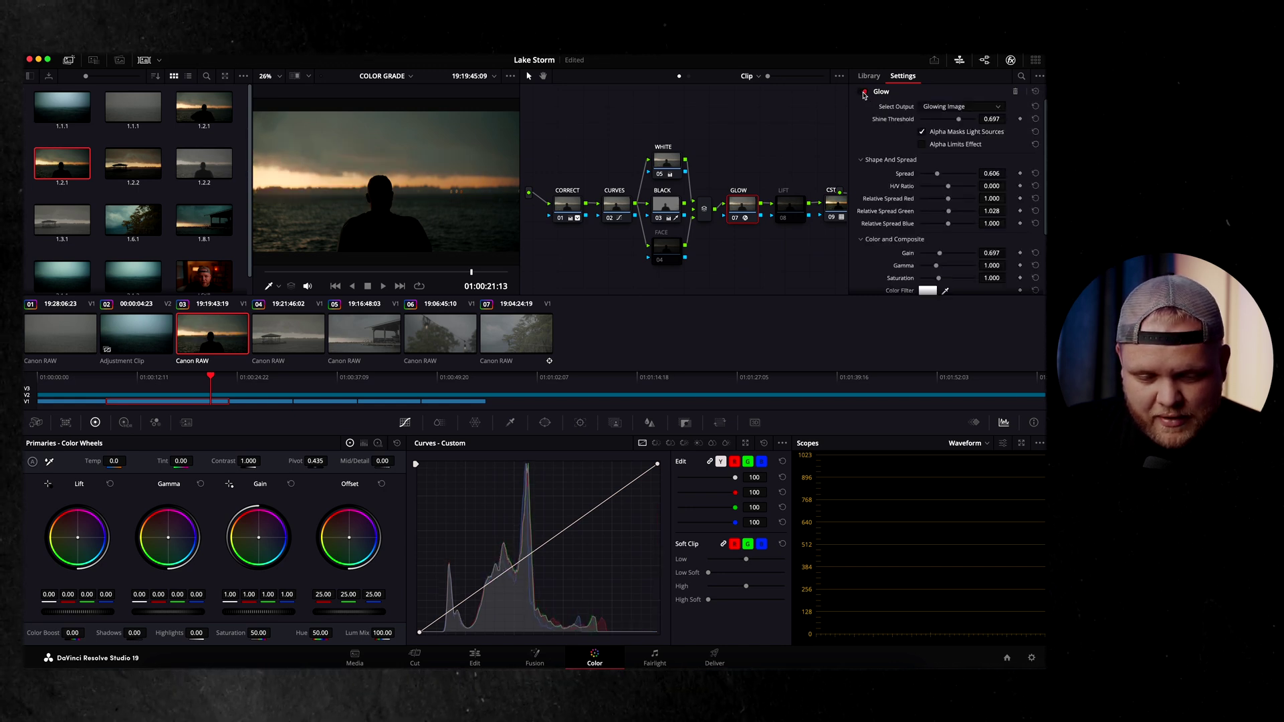
left_click(864, 93)
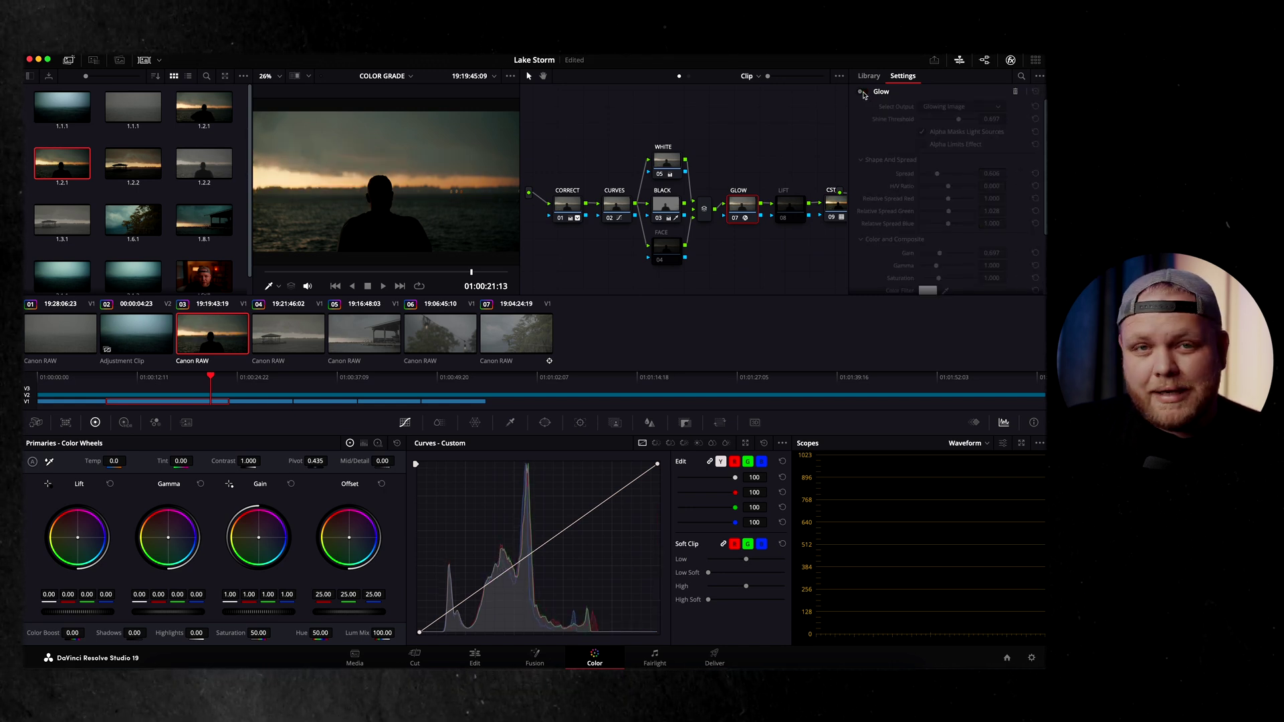
left_click(865, 93)
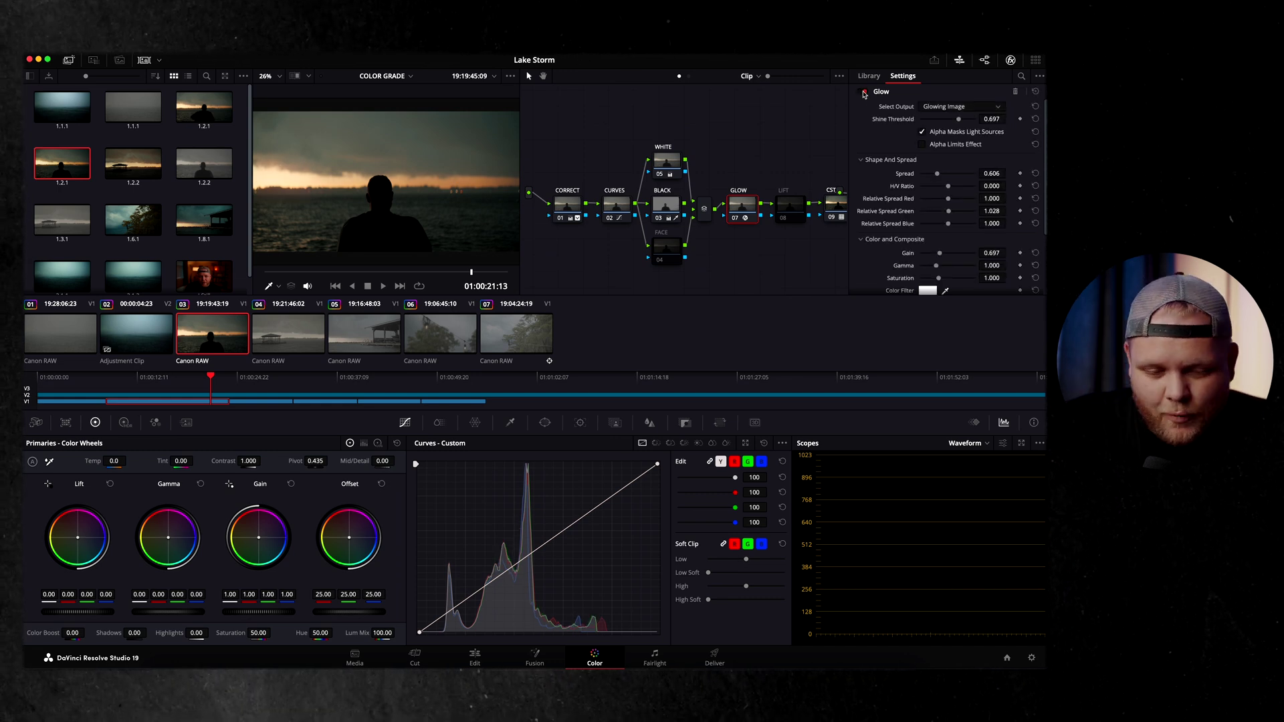
scroll(720, 156, "right", 2)
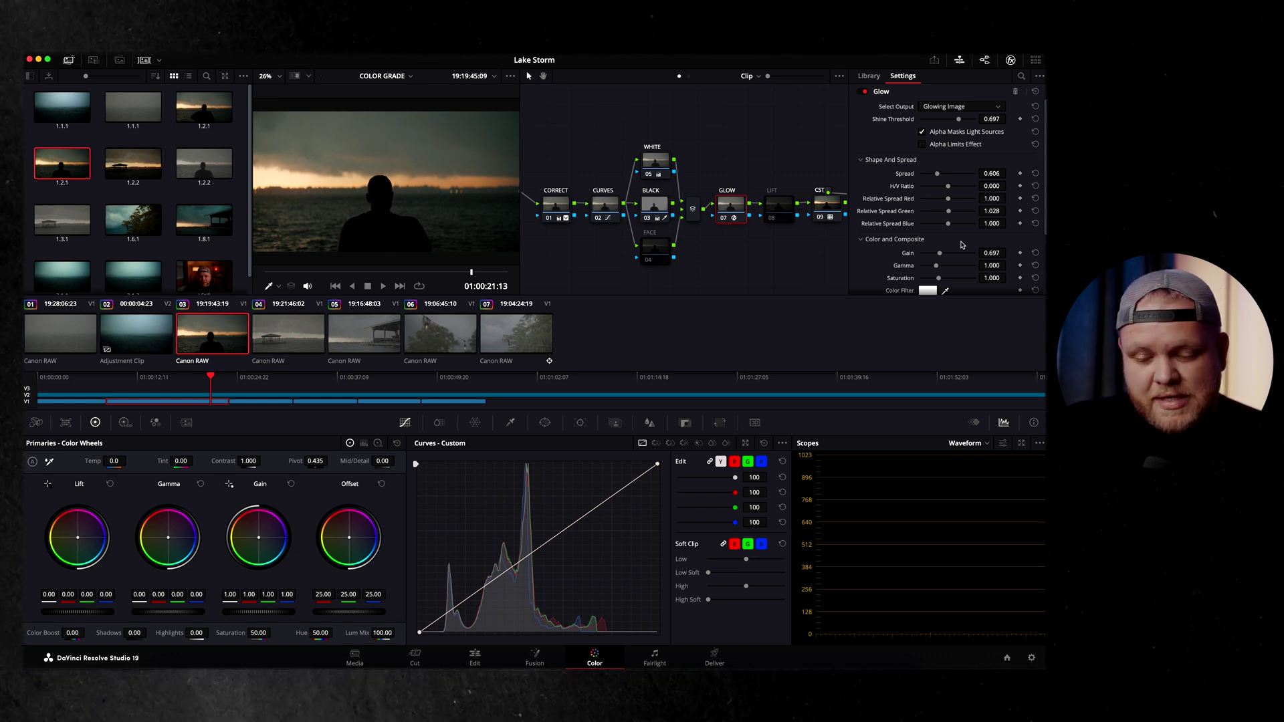
scroll(961, 244, "down", 5)
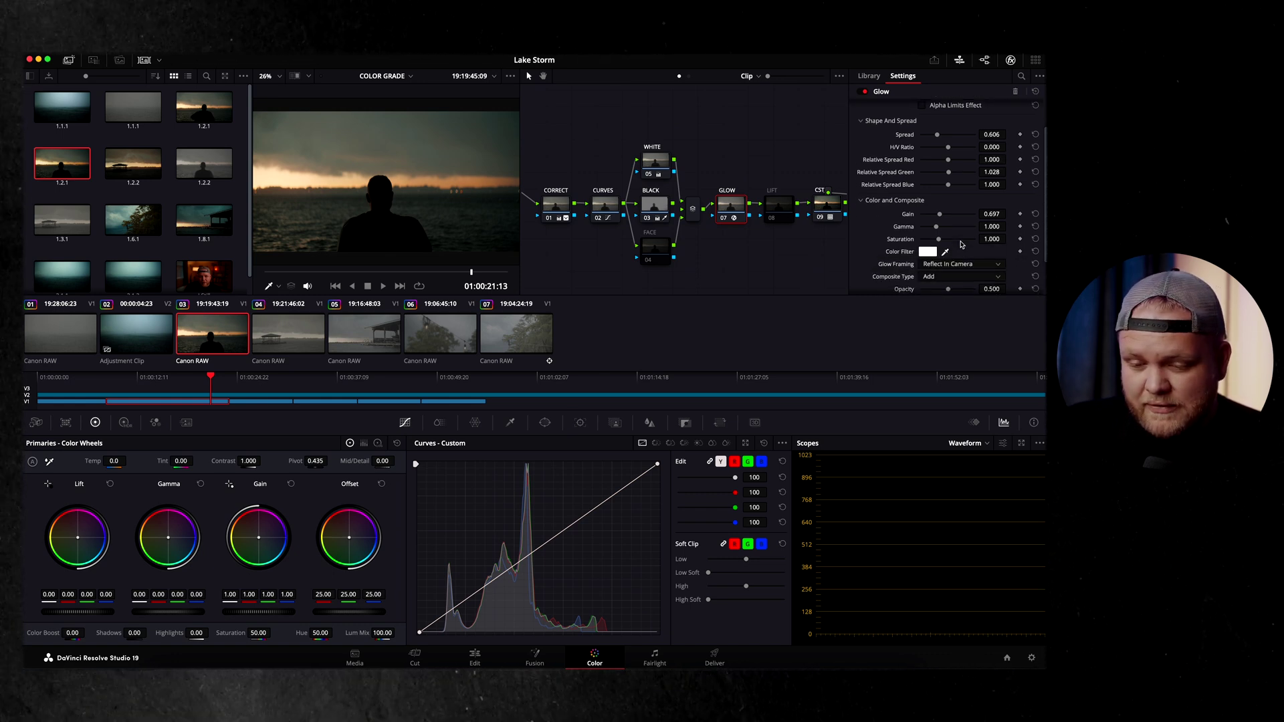
scroll(962, 244, "up", 5)
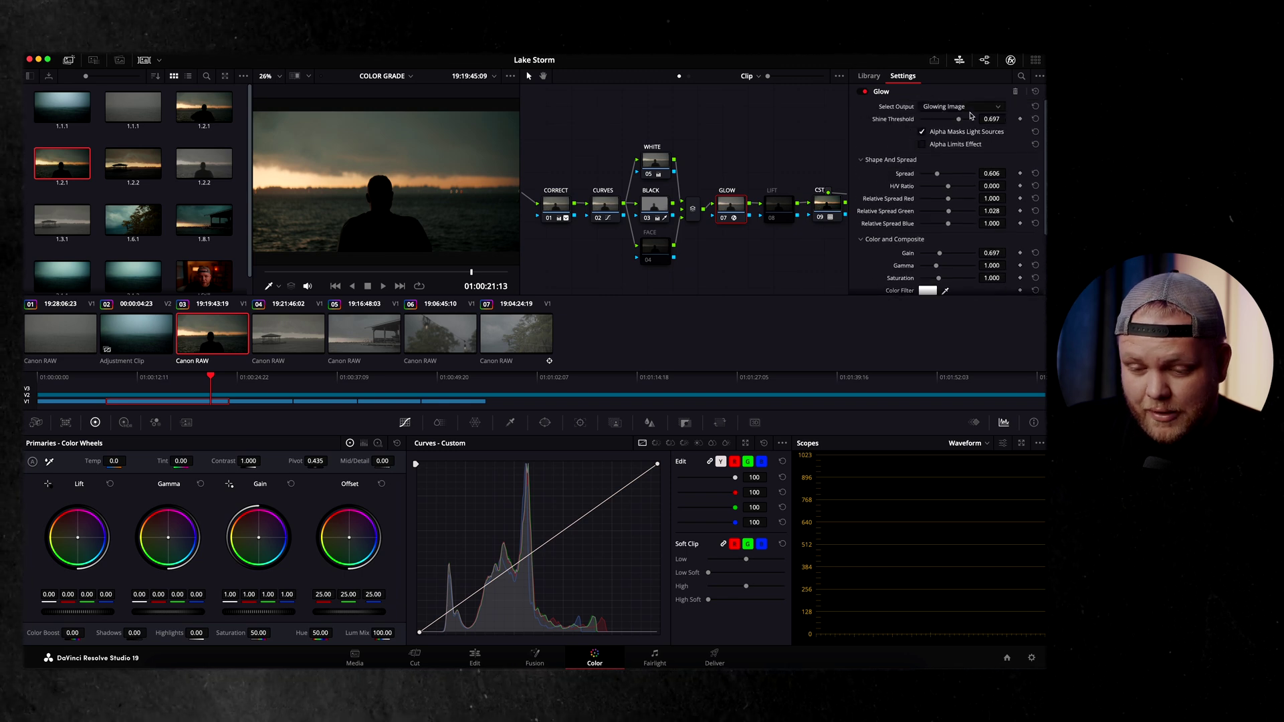
scroll(973, 201, "down", 3)
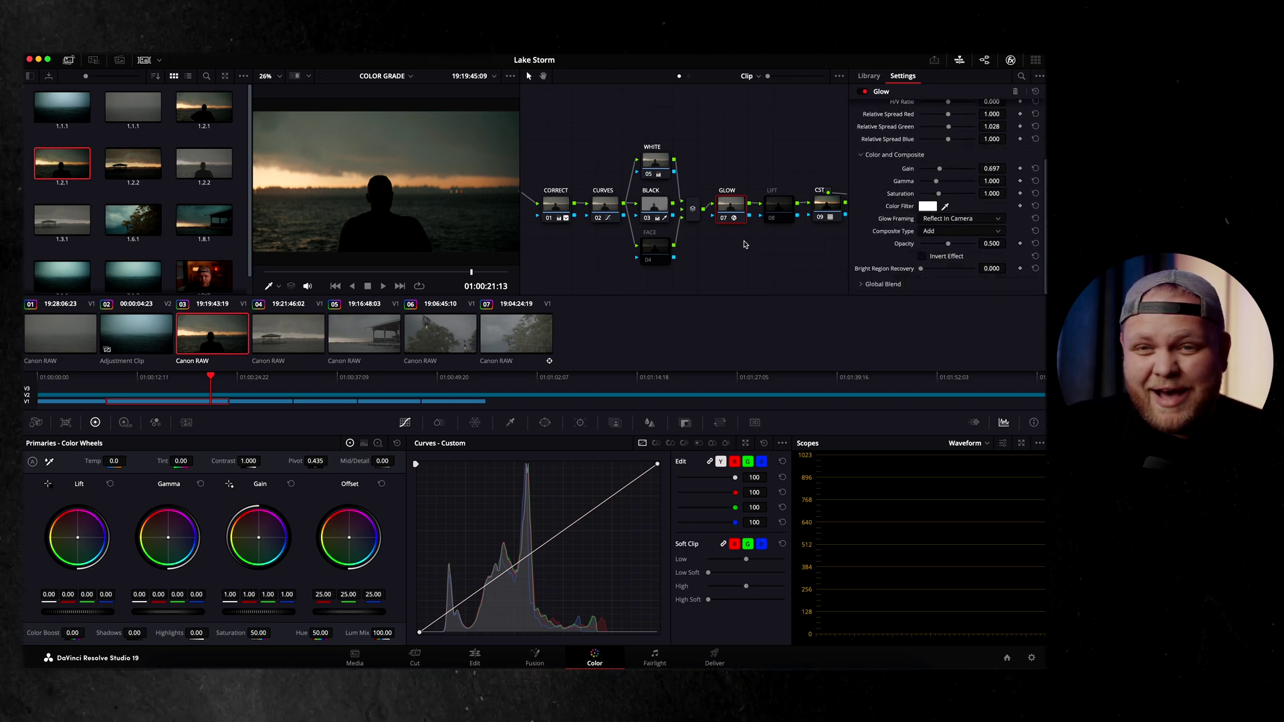
left_click(658, 195)
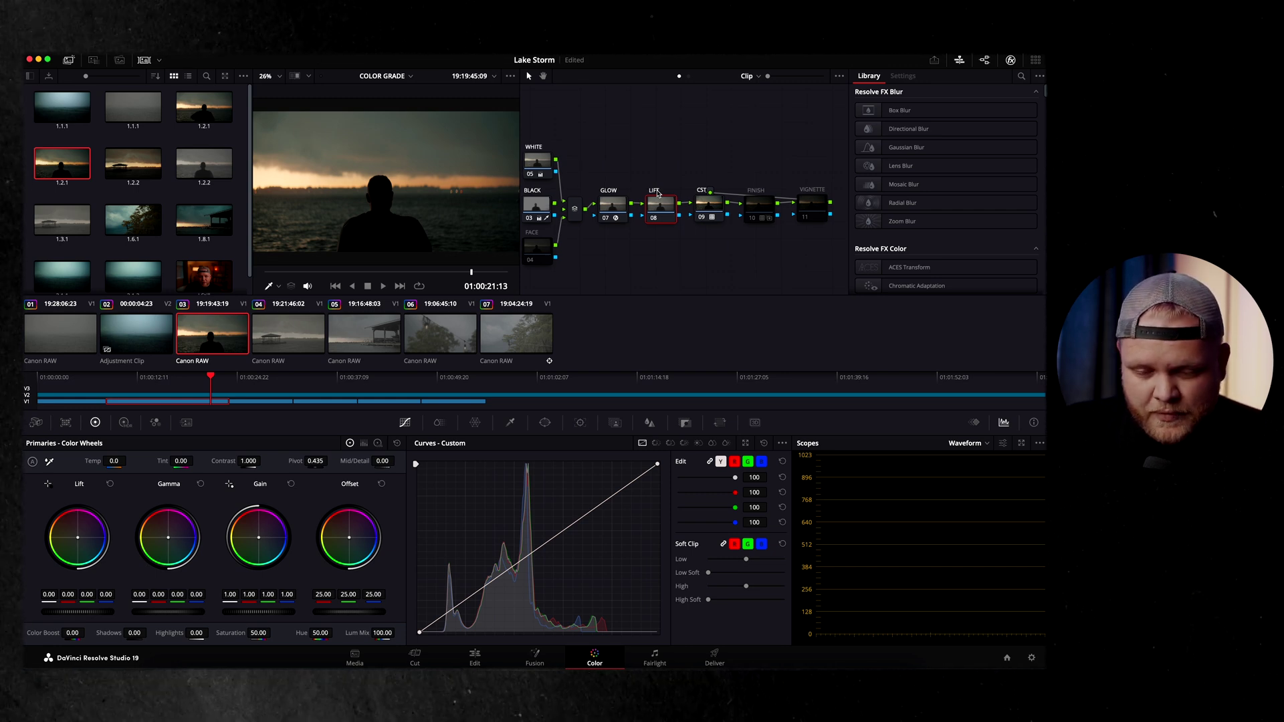
Briefly bypass the CST node to compare, then re-enable it.
left_click(701, 194)
left_click(701, 194)
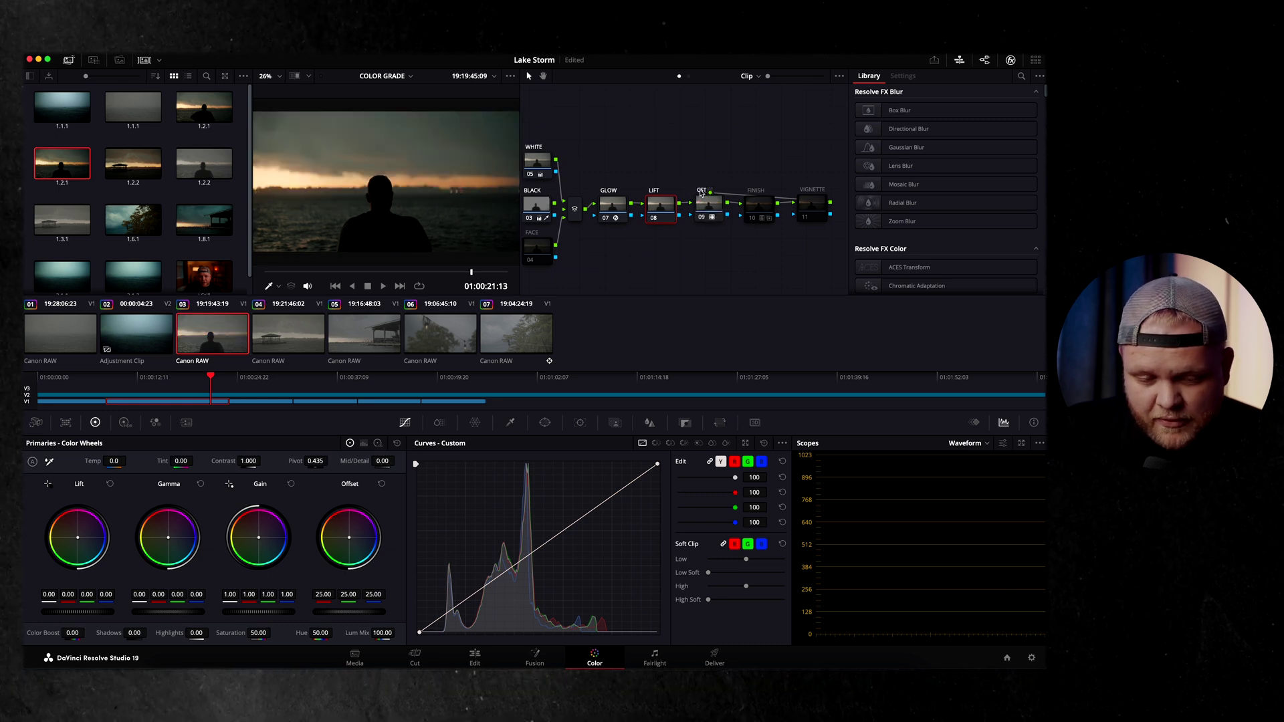
scroll(710, 206, "right", 3)
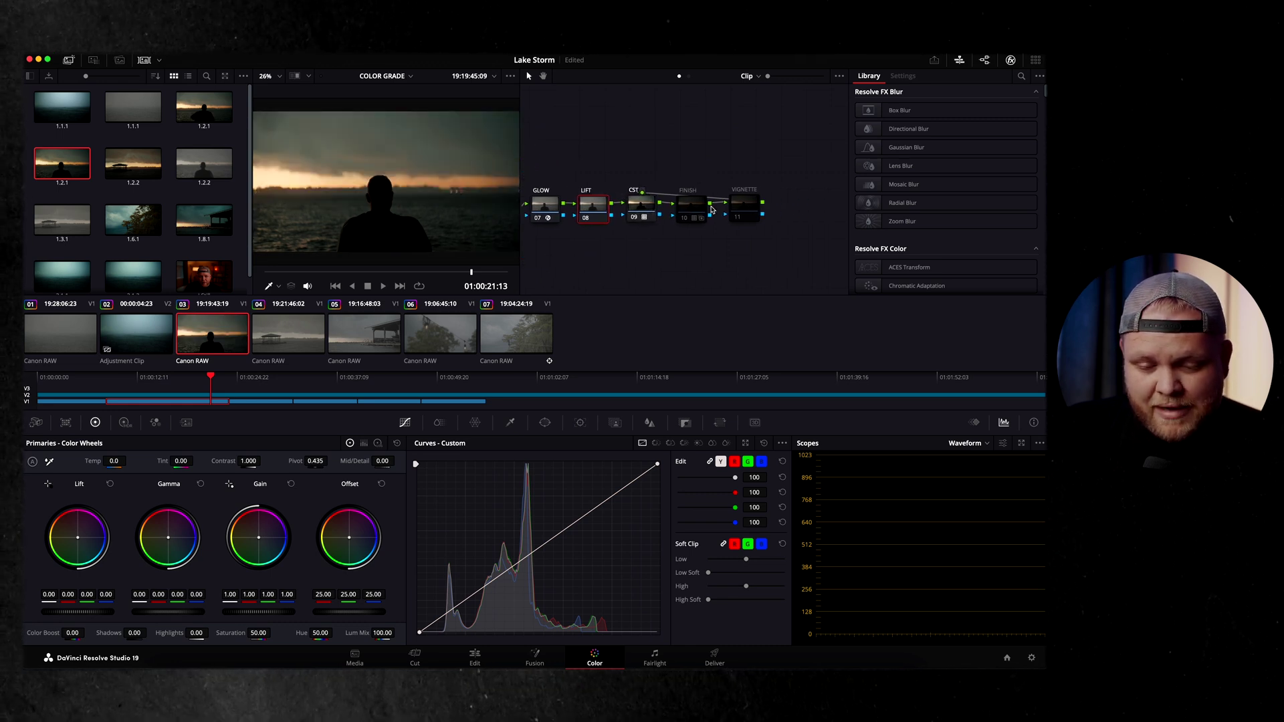
Apply a LUT to the FINISH node.
right_click(694, 208)
mouse_move(748, 320)
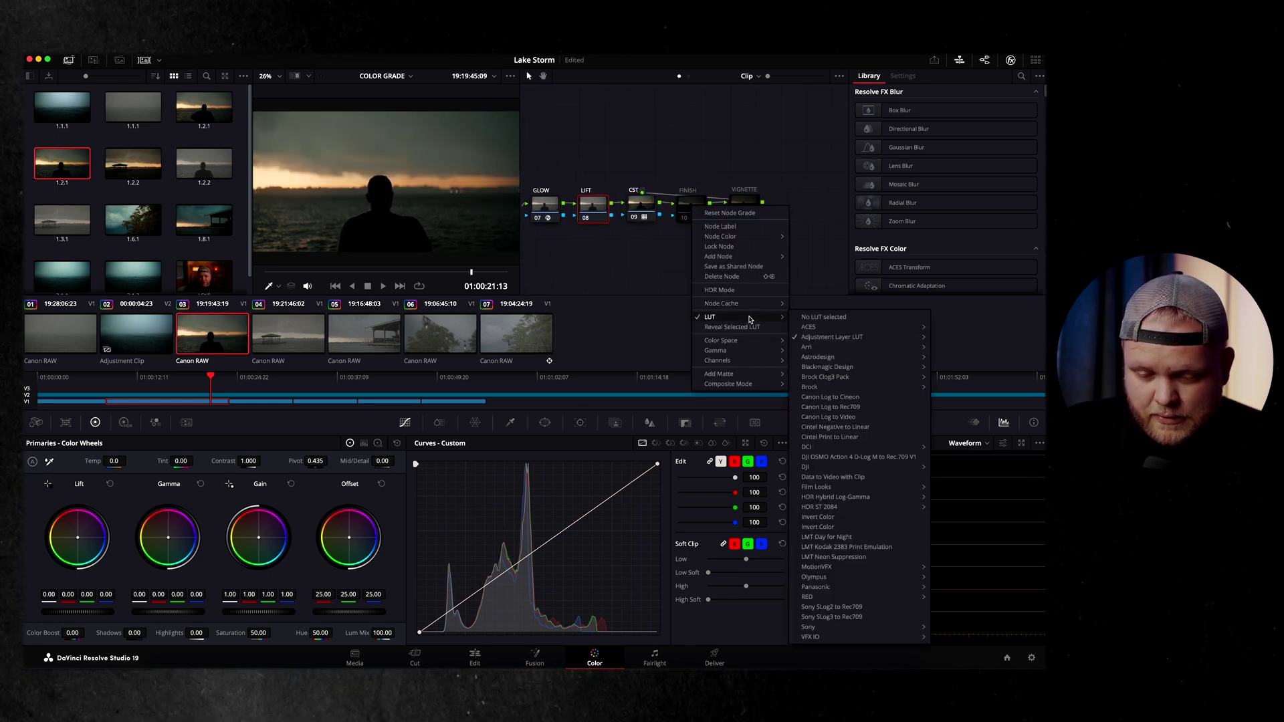
mouse_move(813, 340)
left_click(795, 126)
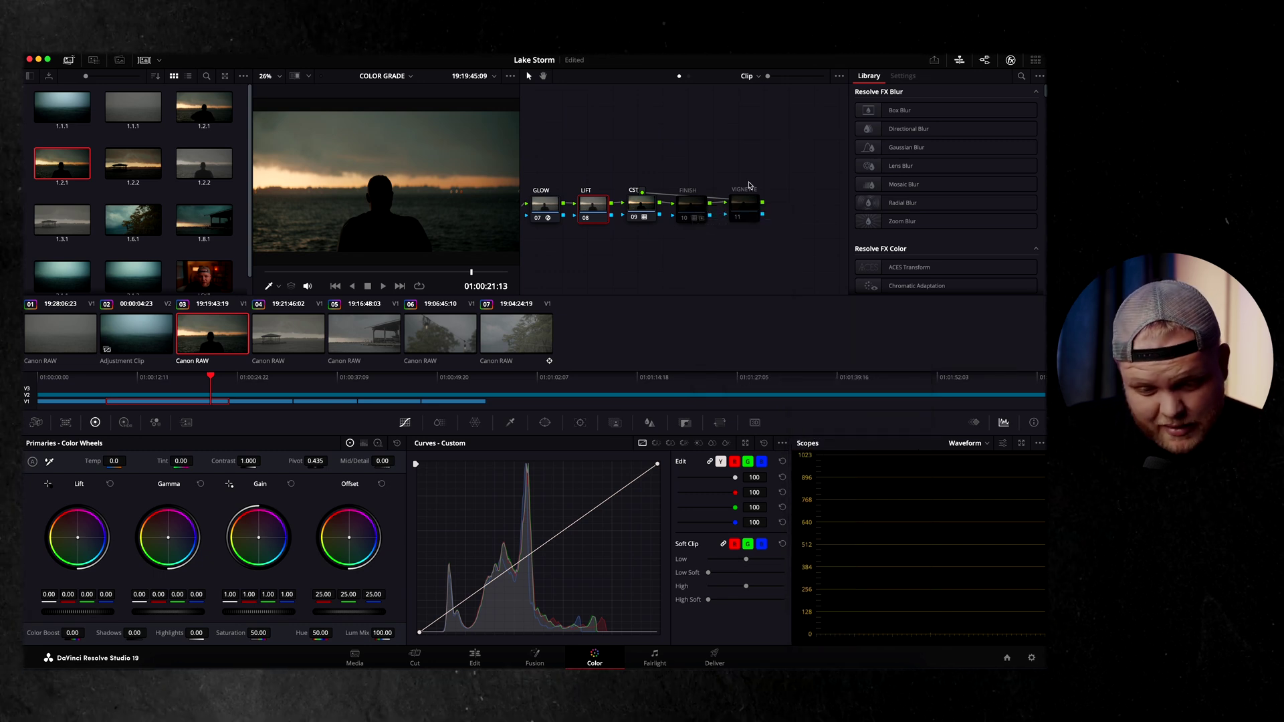
right_click(697, 202)
left_click(686, 162)
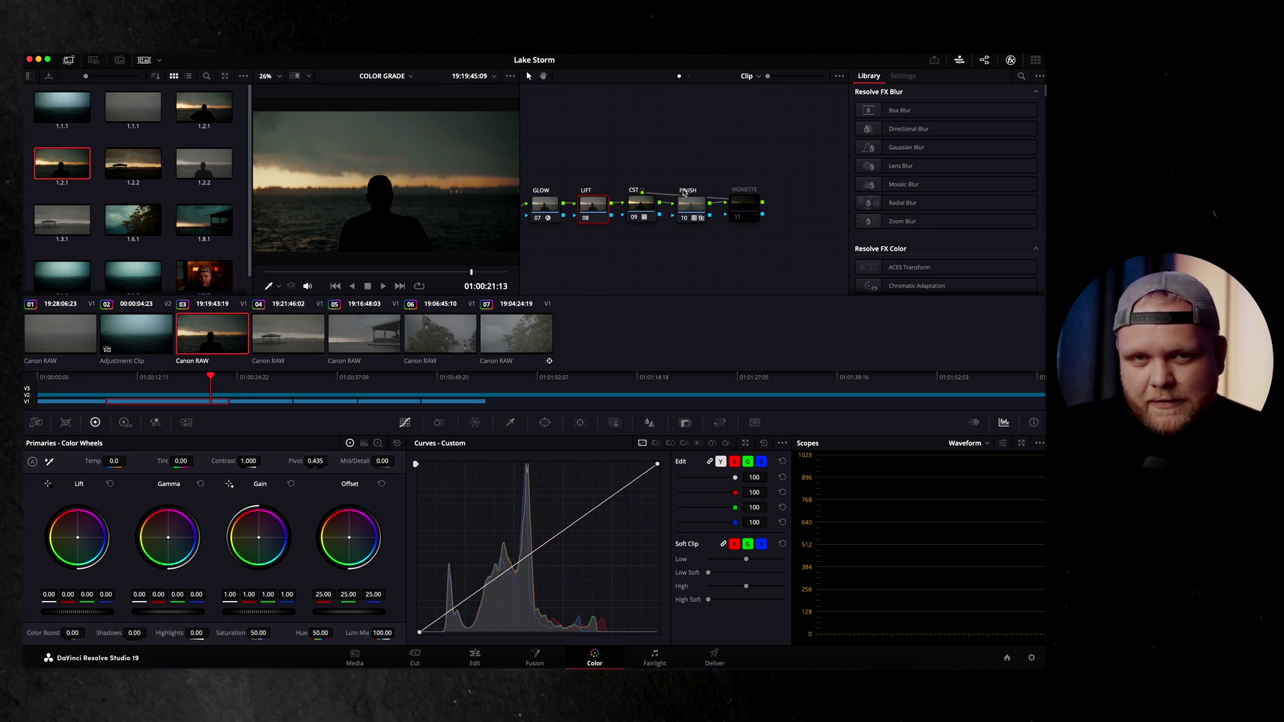
Set the FINISH node's Key Output Gain to 0.500.
left_click(685, 196)
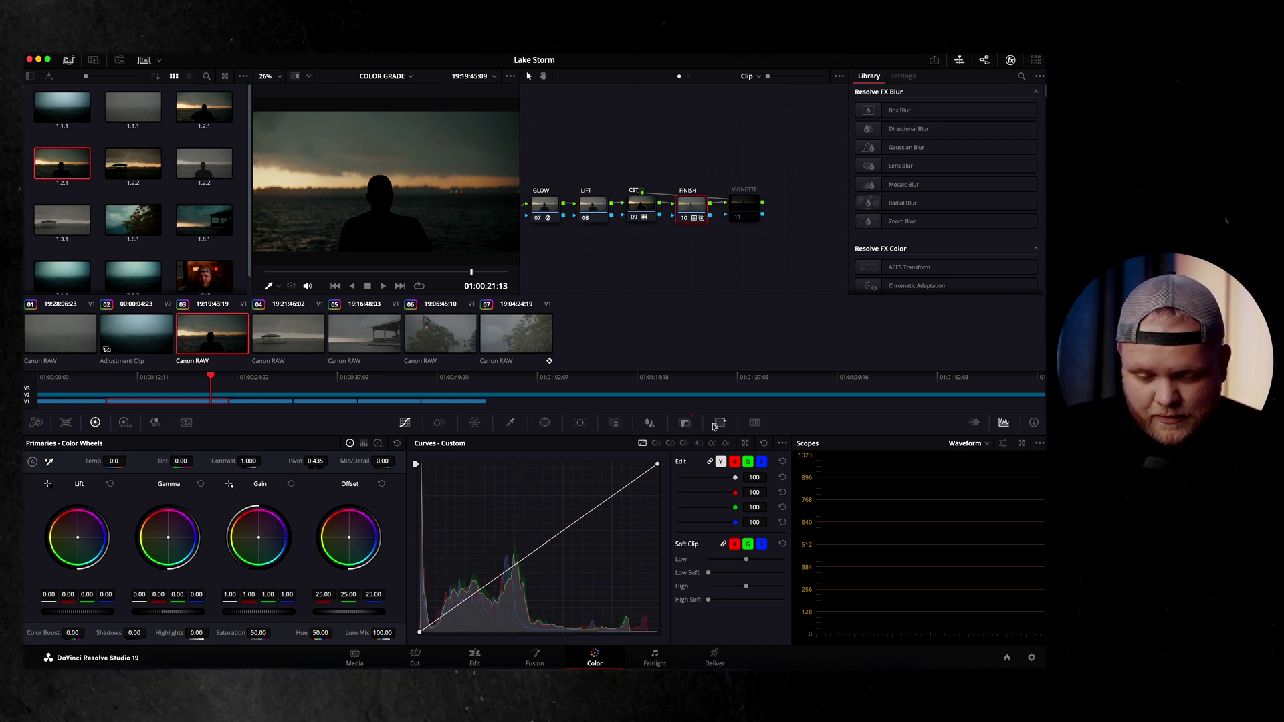
left_click(685, 423)
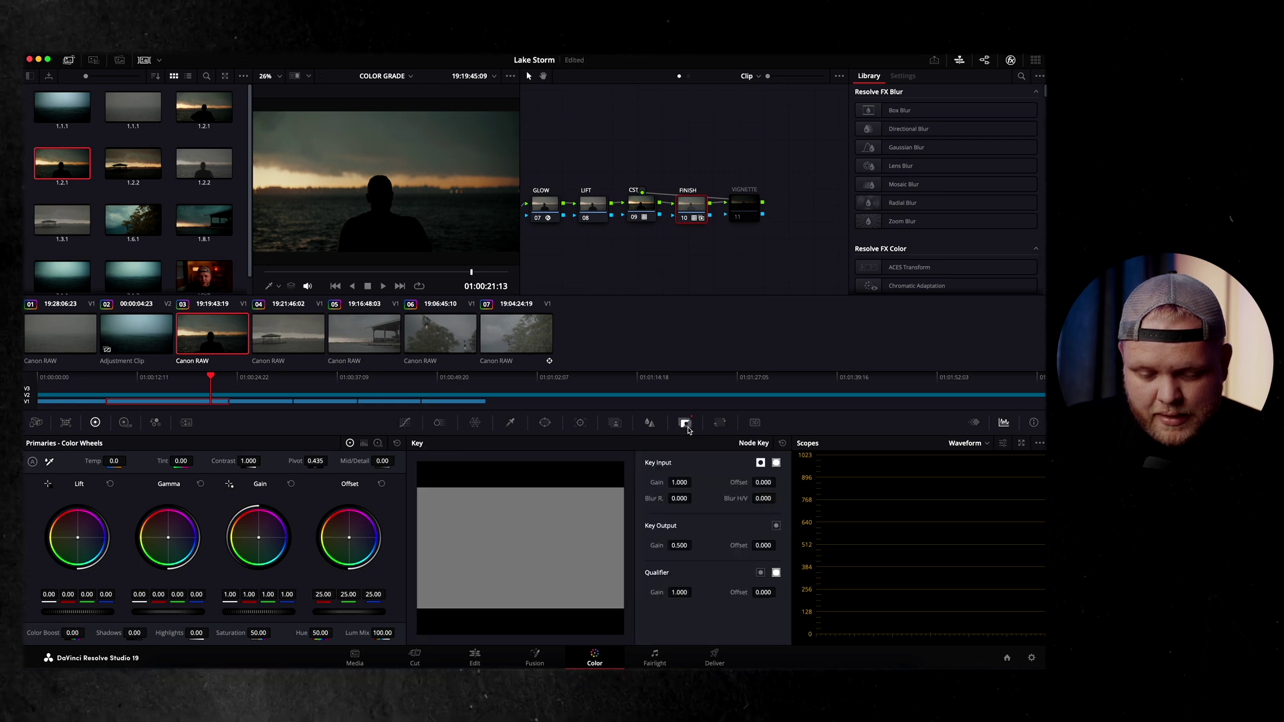
left_click(680, 546)
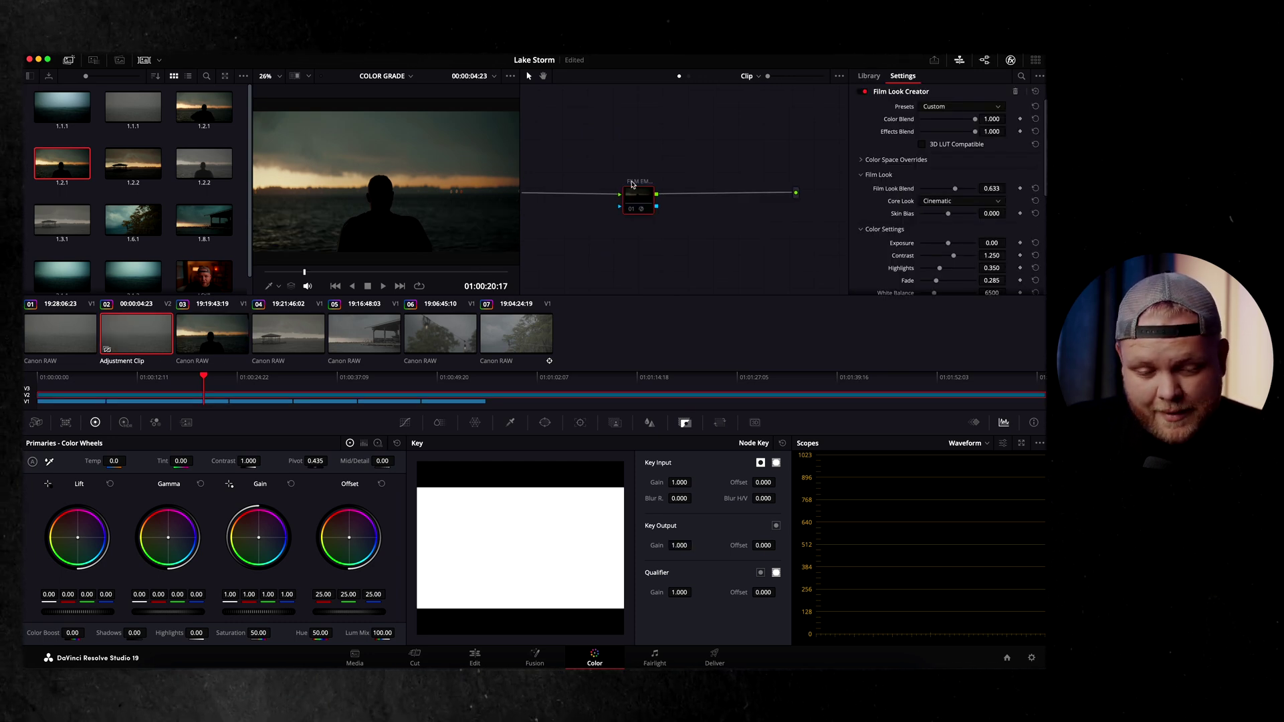
Re-enable the Film Look Creator node and browse its presets without changing them.
key("ctrl+d")
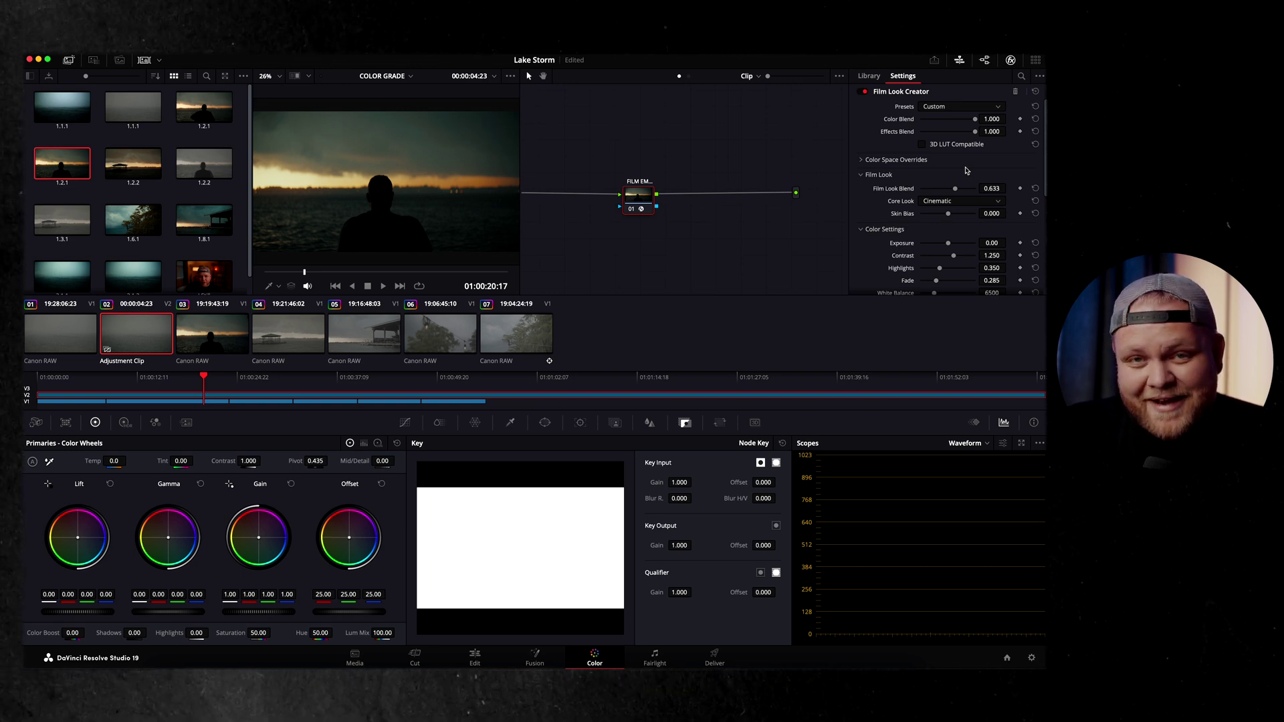
scroll(965, 171, "down", 3)
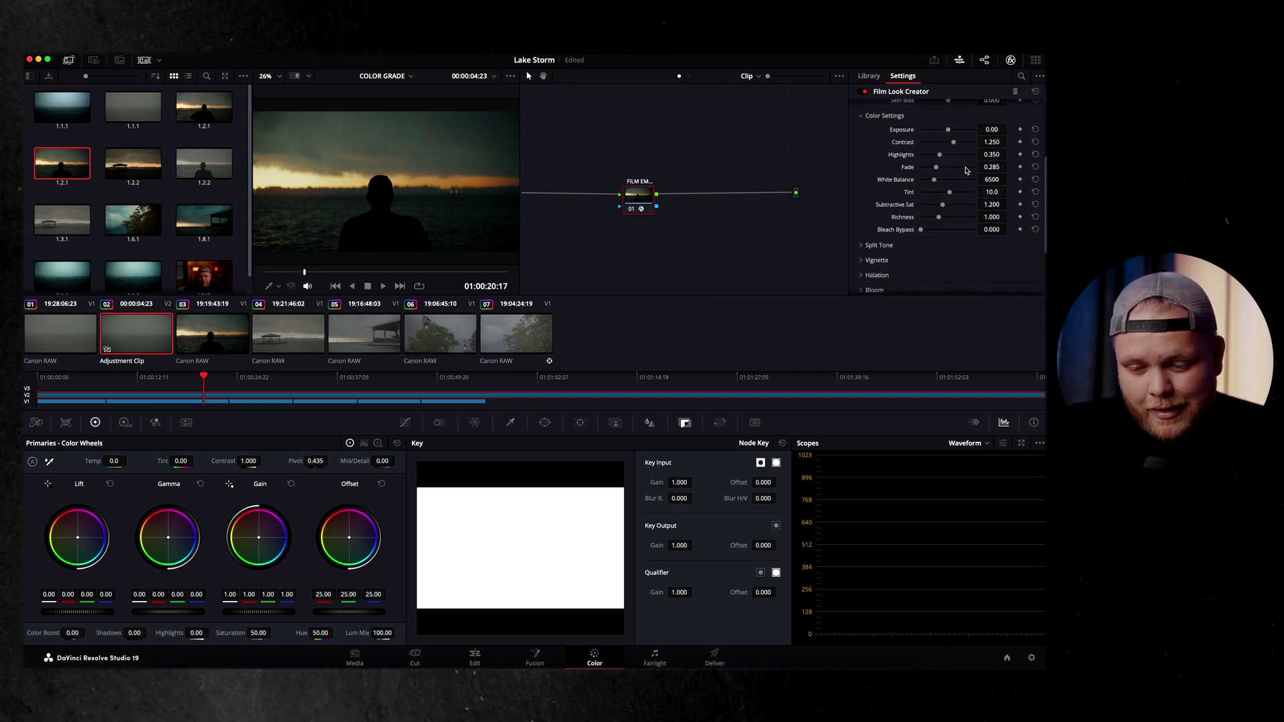
scroll(909, 140, "up", 3)
left_click(943, 108)
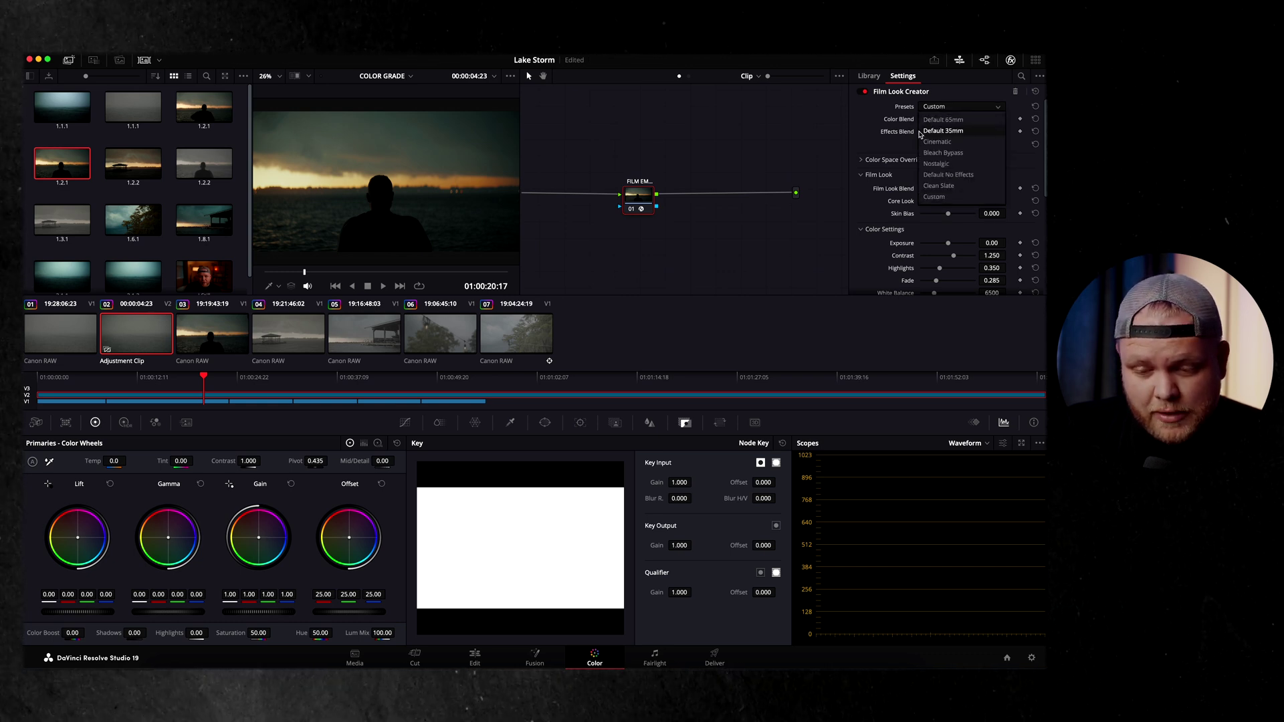
left_click(883, 132)
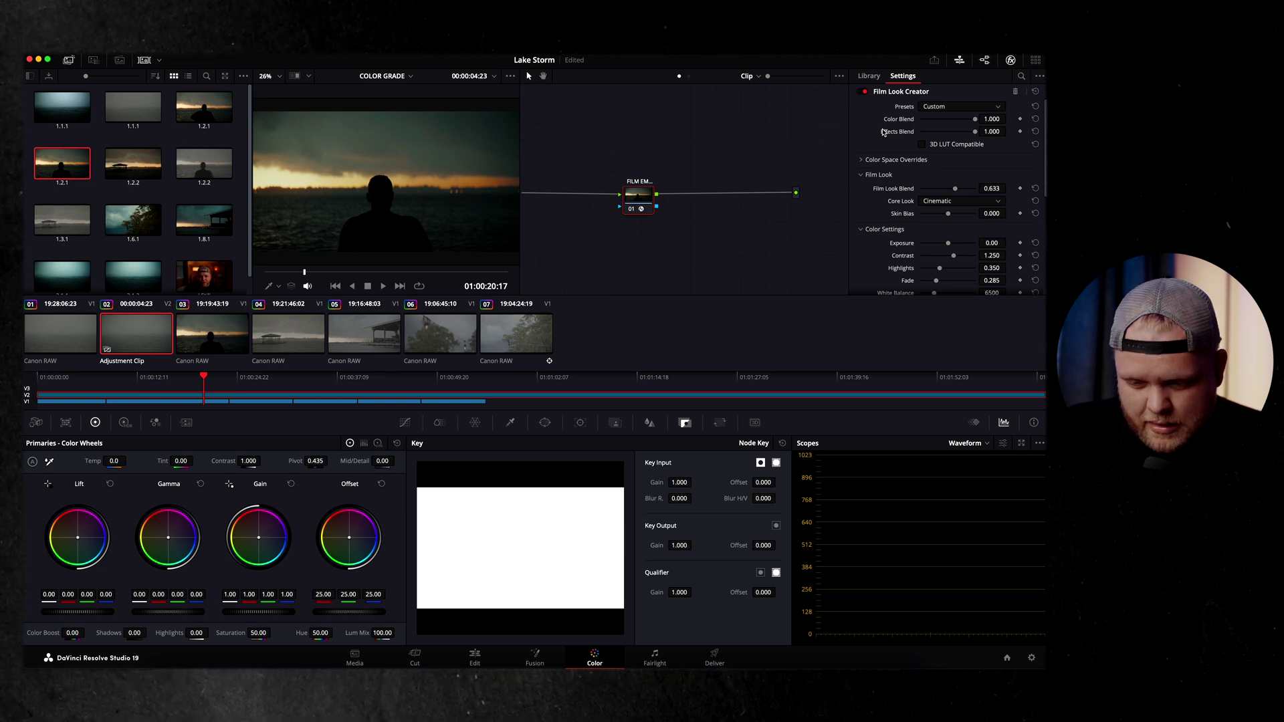
Expand Bloom (Amount 0.285, Radius 37.6) and Grain (Custom, Amount 0.138).
scroll(883, 132, "down", 6)
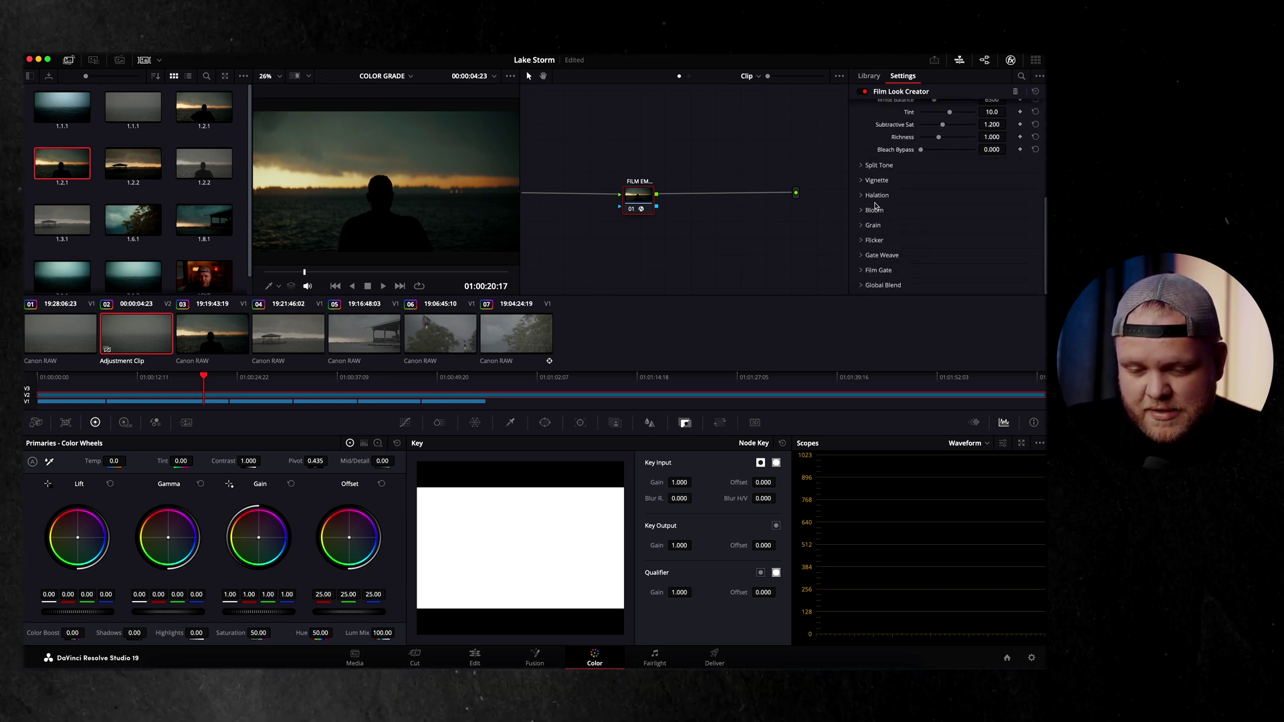
left_click(860, 210)
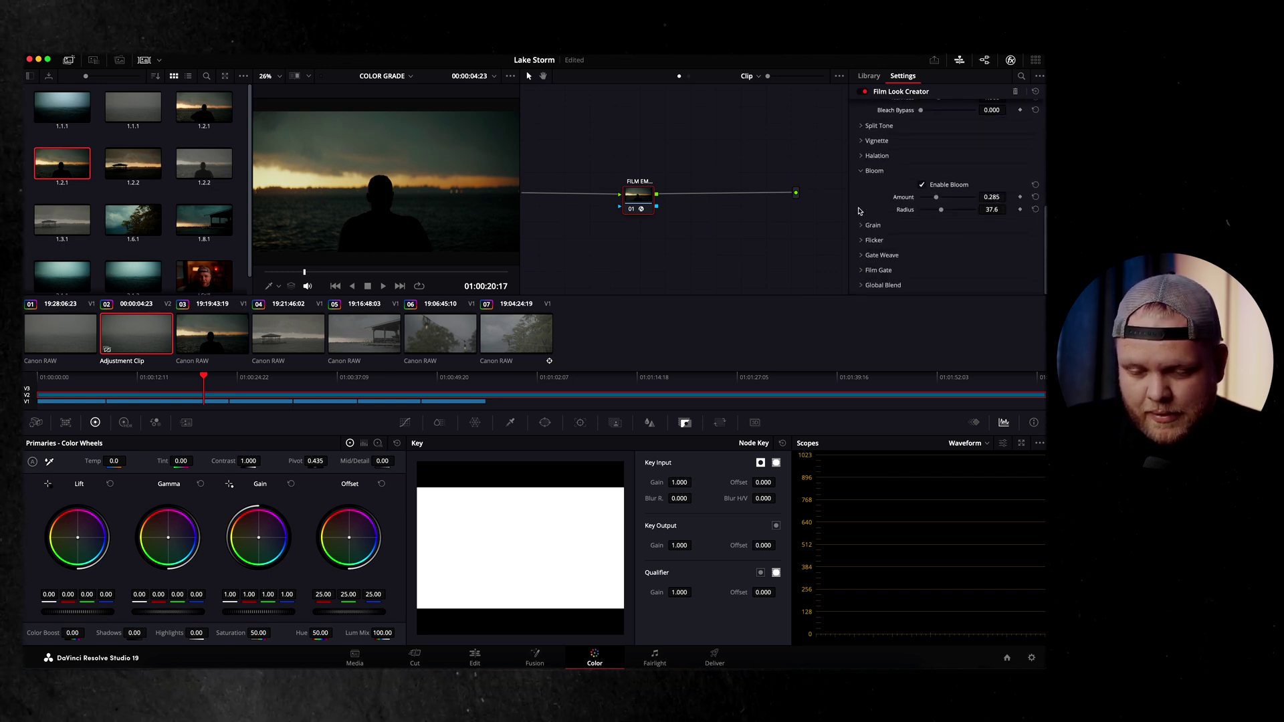
left_click(863, 226)
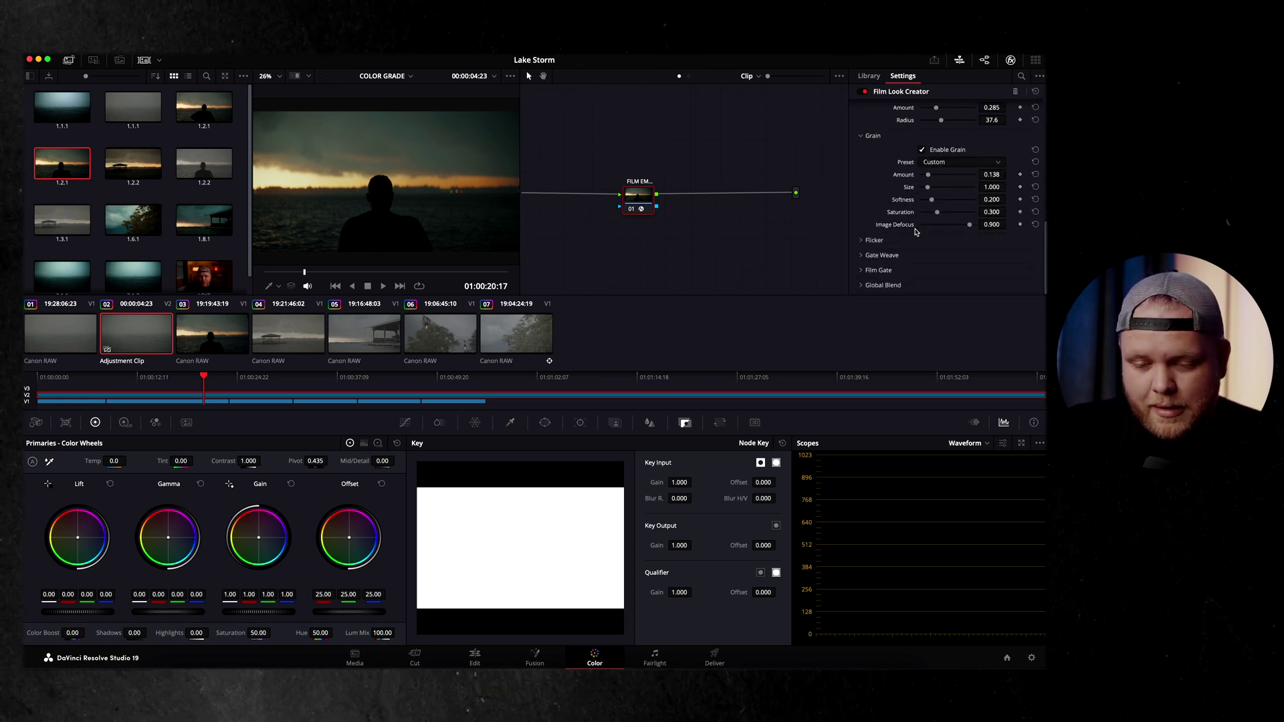
scroll(916, 231, "up", 1)
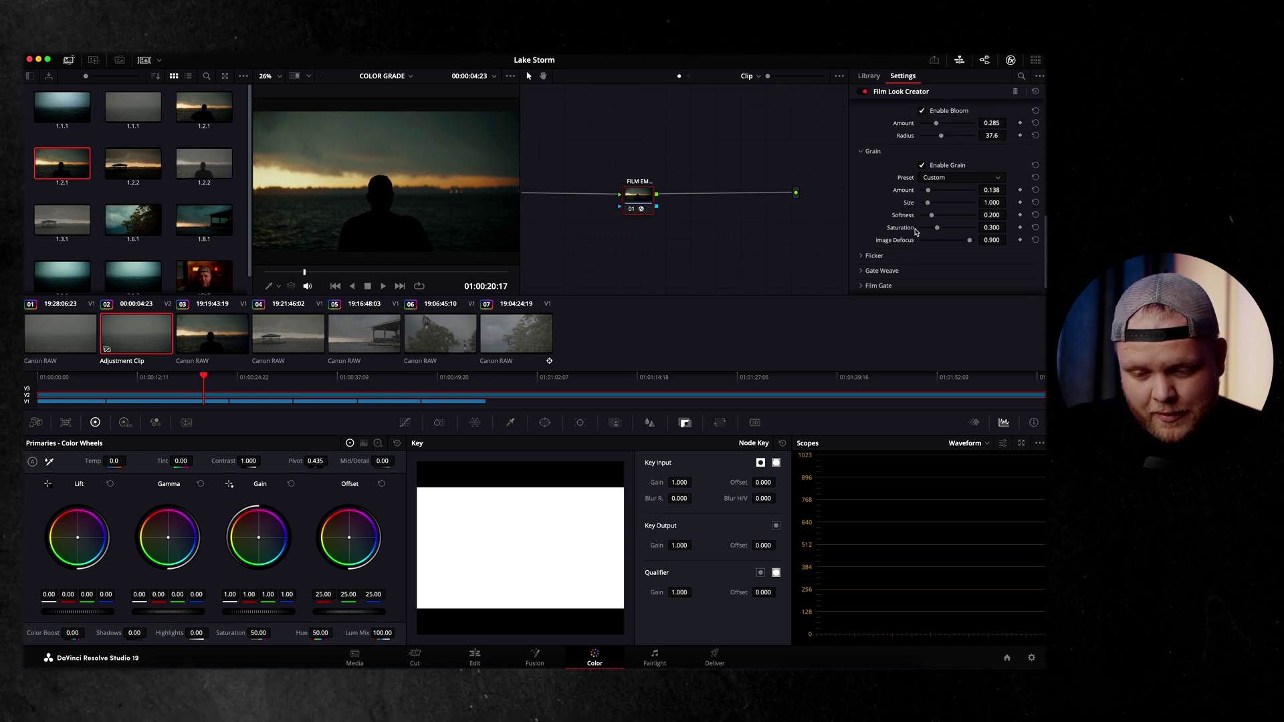
scroll(917, 232, "down", 2)
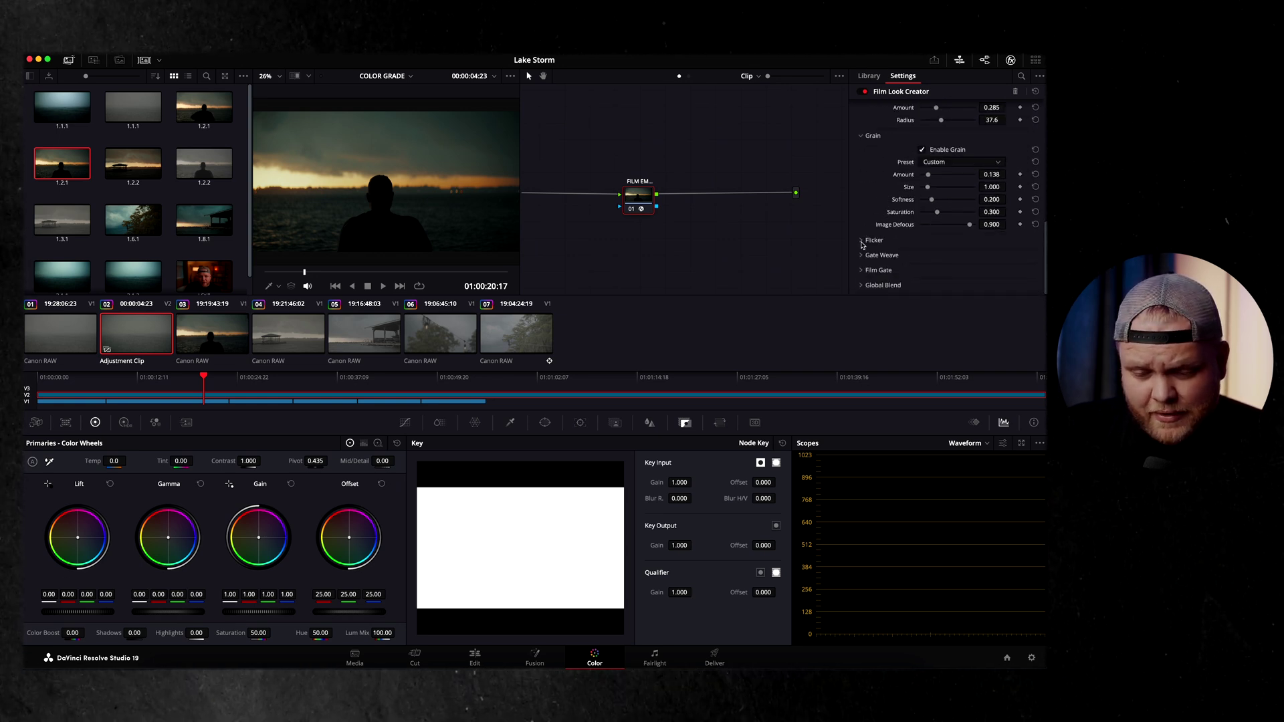
scroll(884, 225, "up", 4)
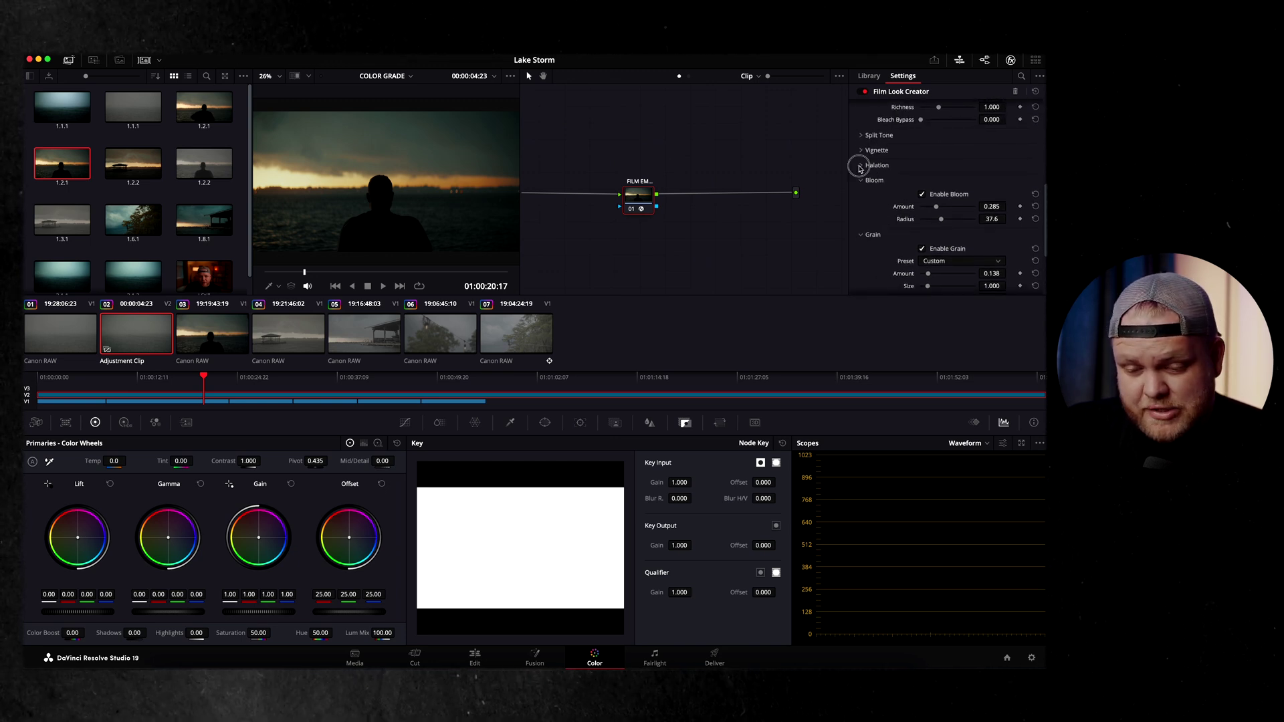
Expand Halation and Vignette, then turn the film look vignette on and back off.
left_click(863, 166)
left_click(863, 151)
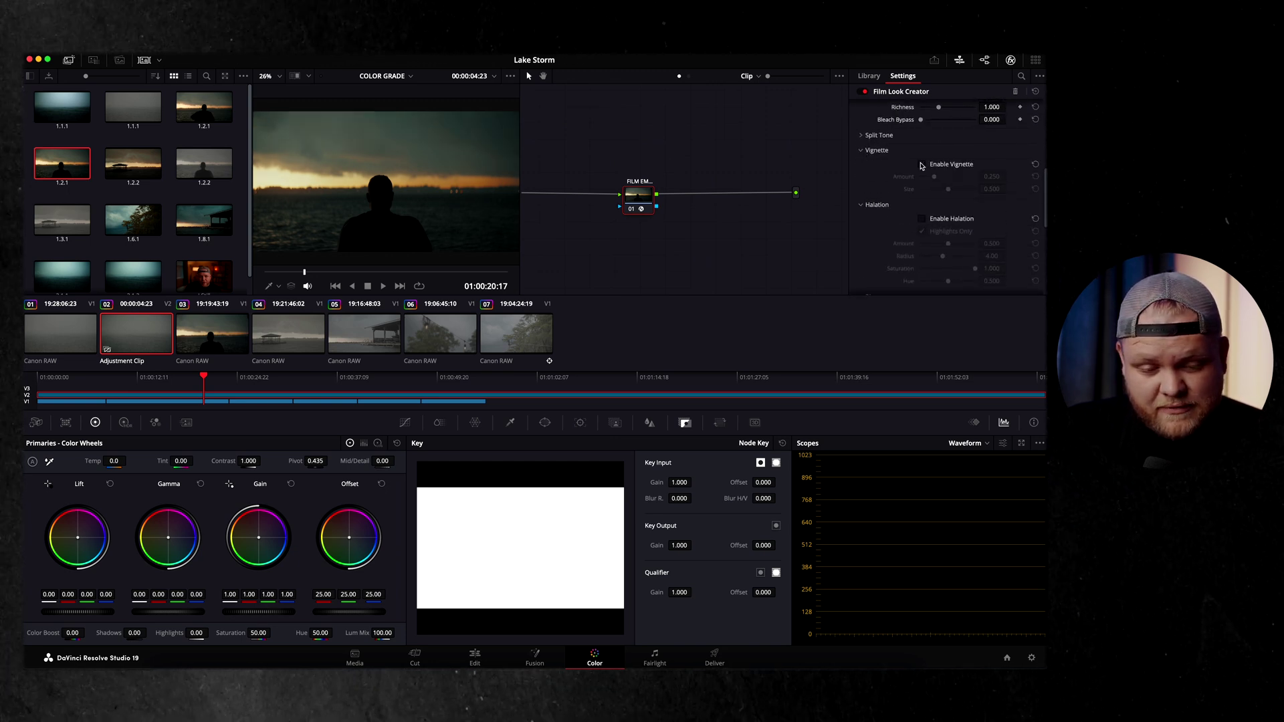
left_click(921, 164)
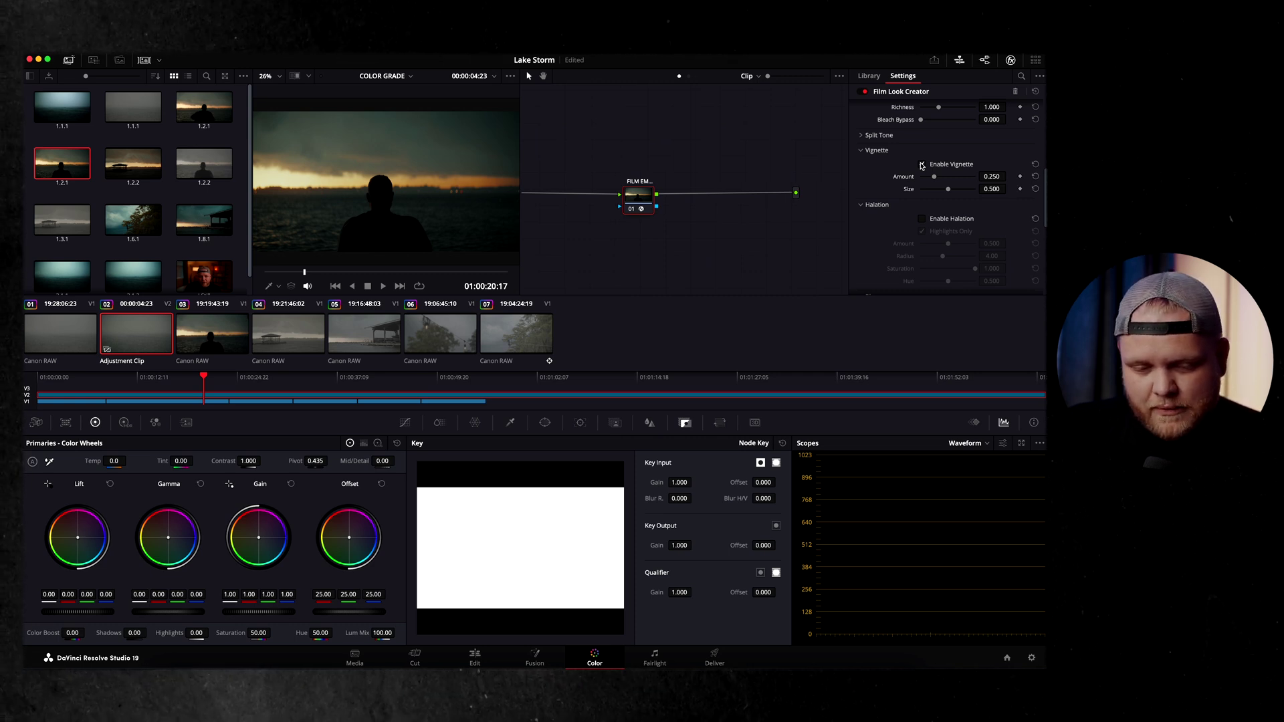
left_click(922, 164)
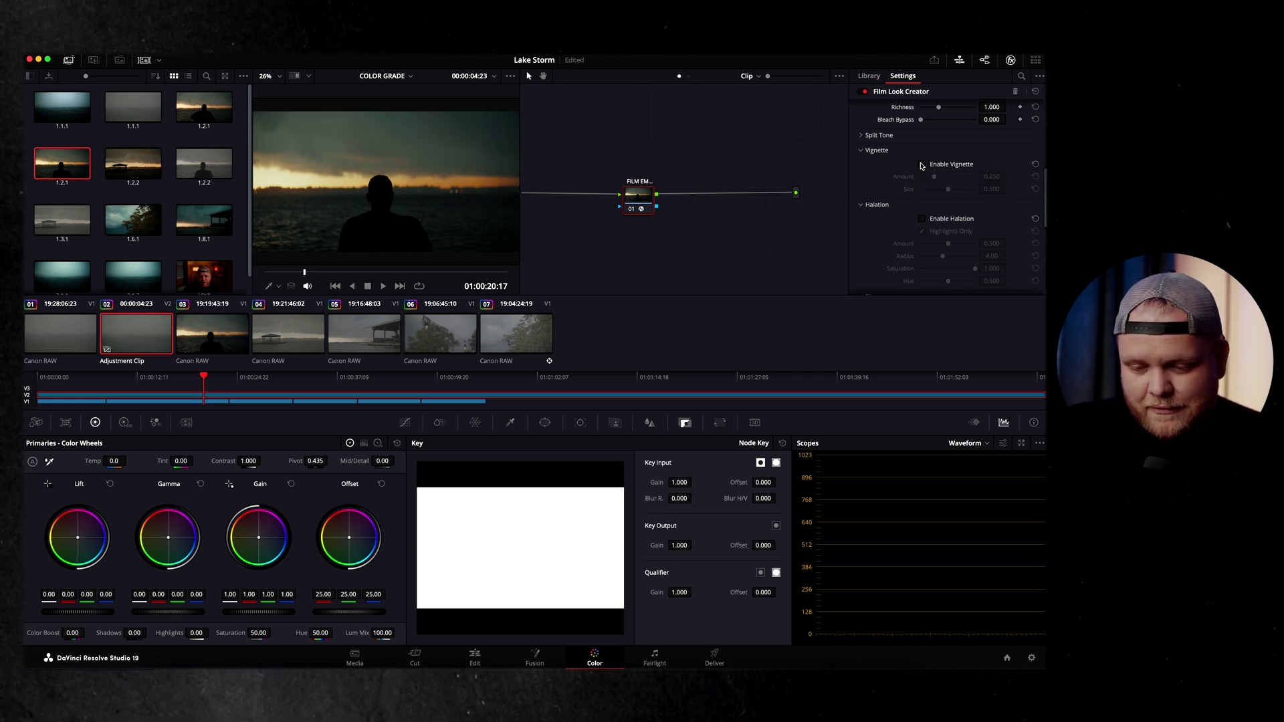
scroll(922, 166, "up", 5)
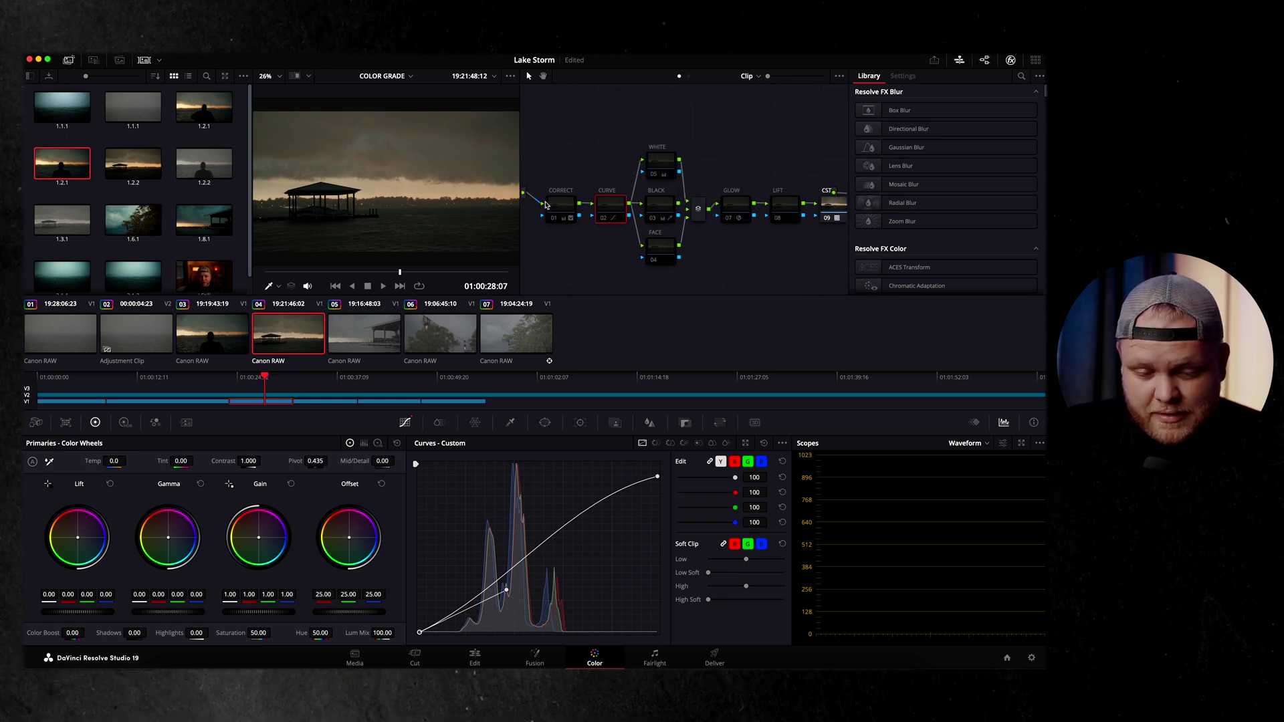
Re-enable the CORRECT node, review its HDR and primary wheels, then select the CURVE node.
key("ctrl+d")
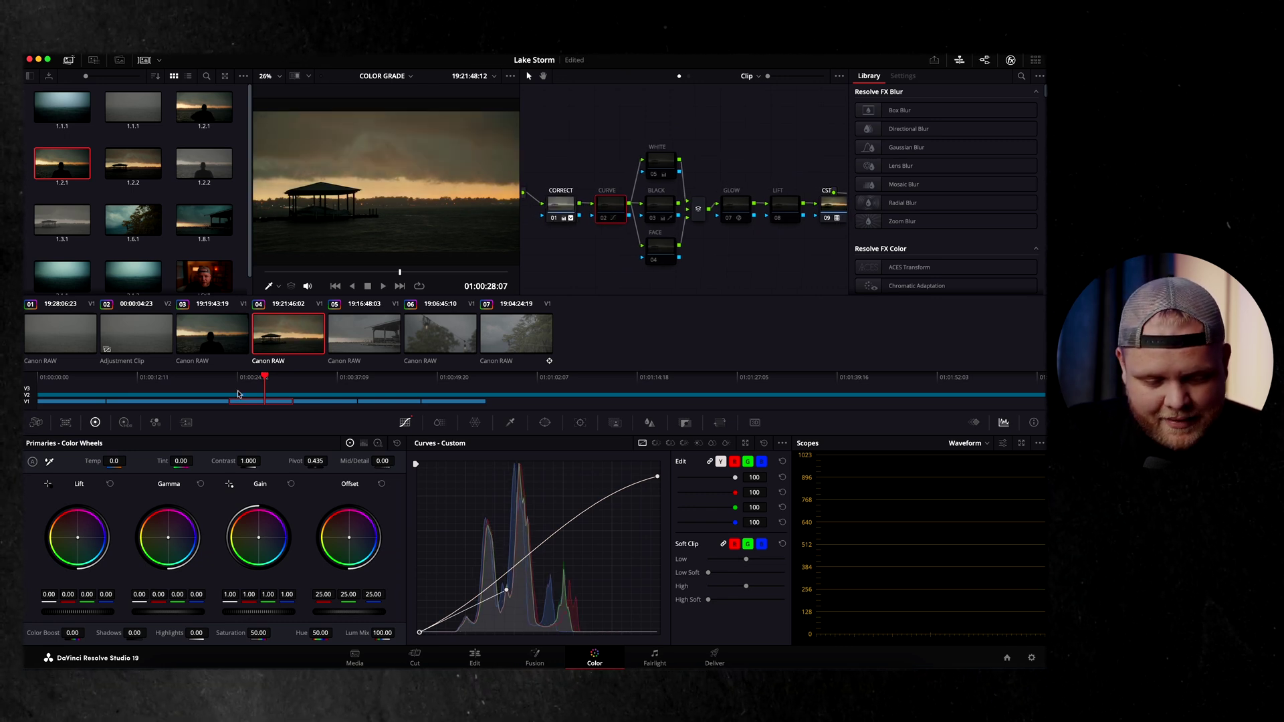
left_click(559, 213)
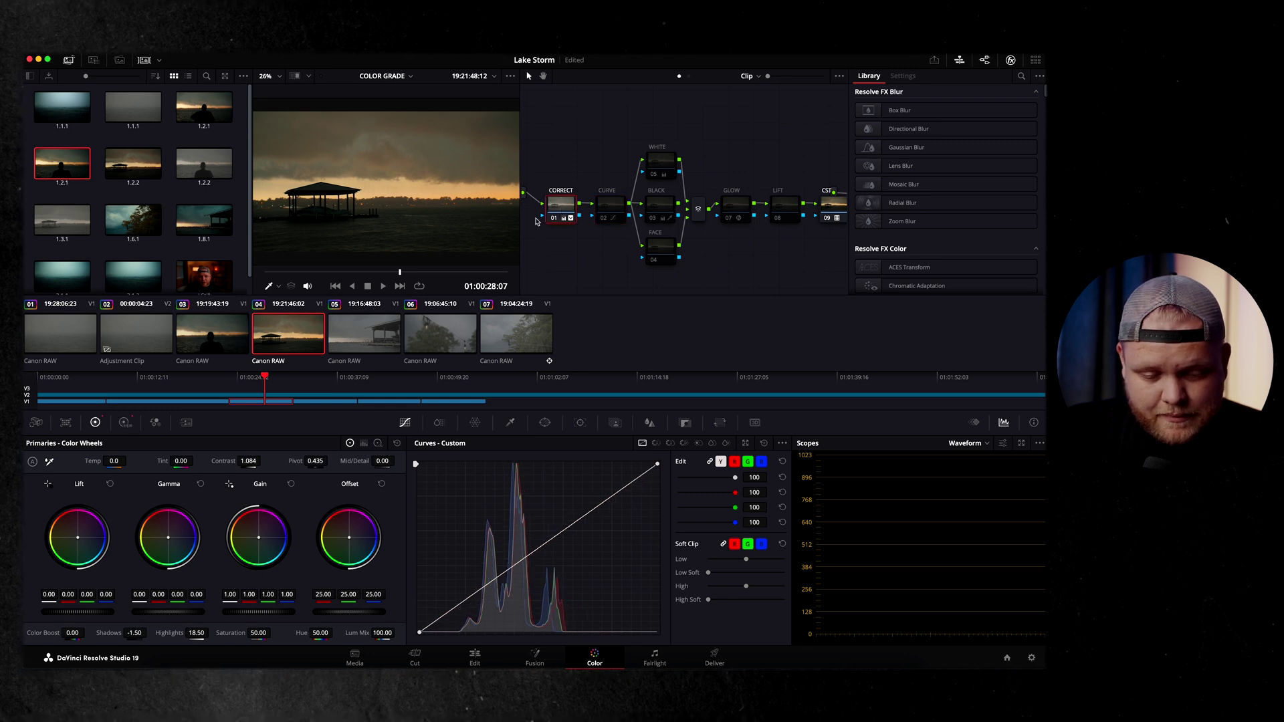
left_click(125, 422)
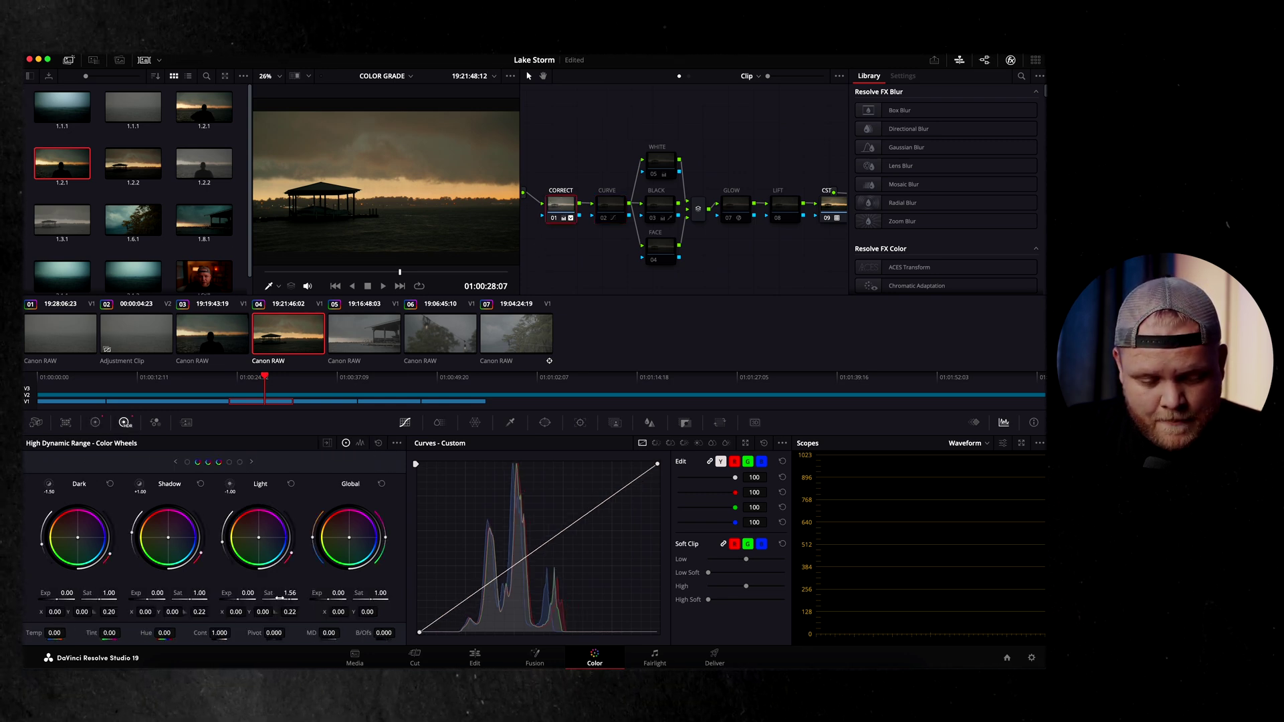
left_click(96, 422)
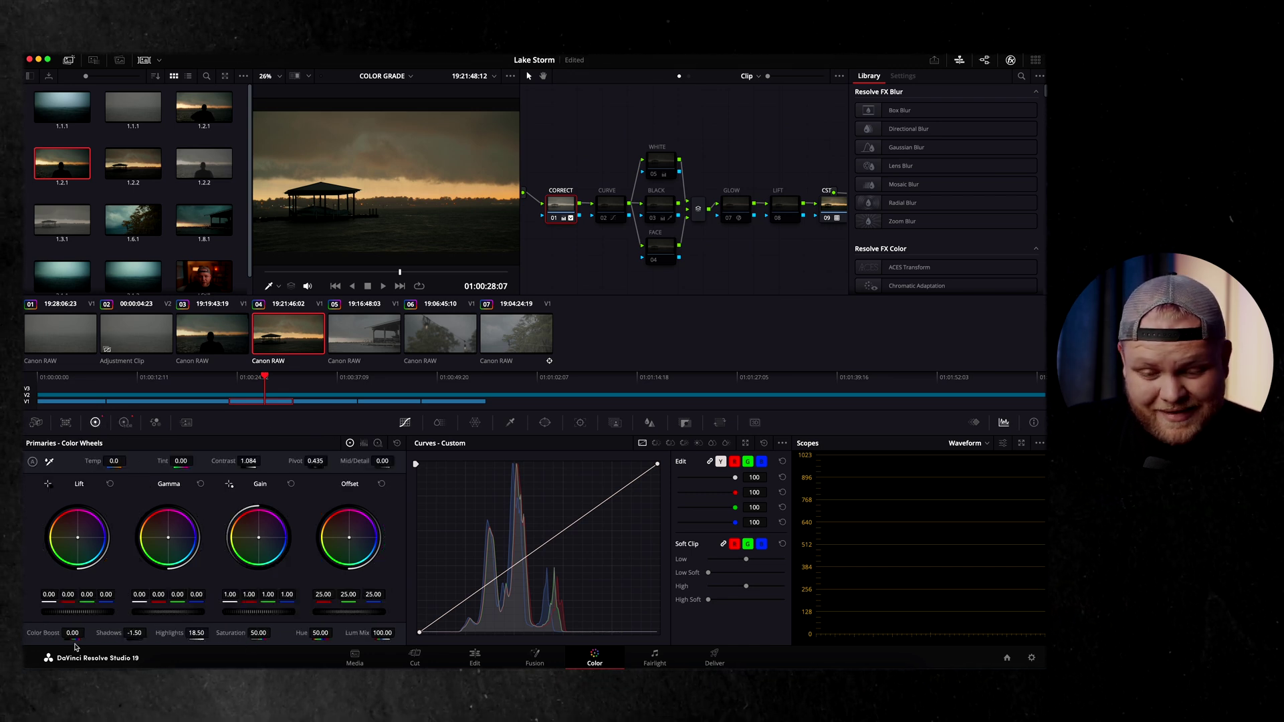
left_click(609, 194)
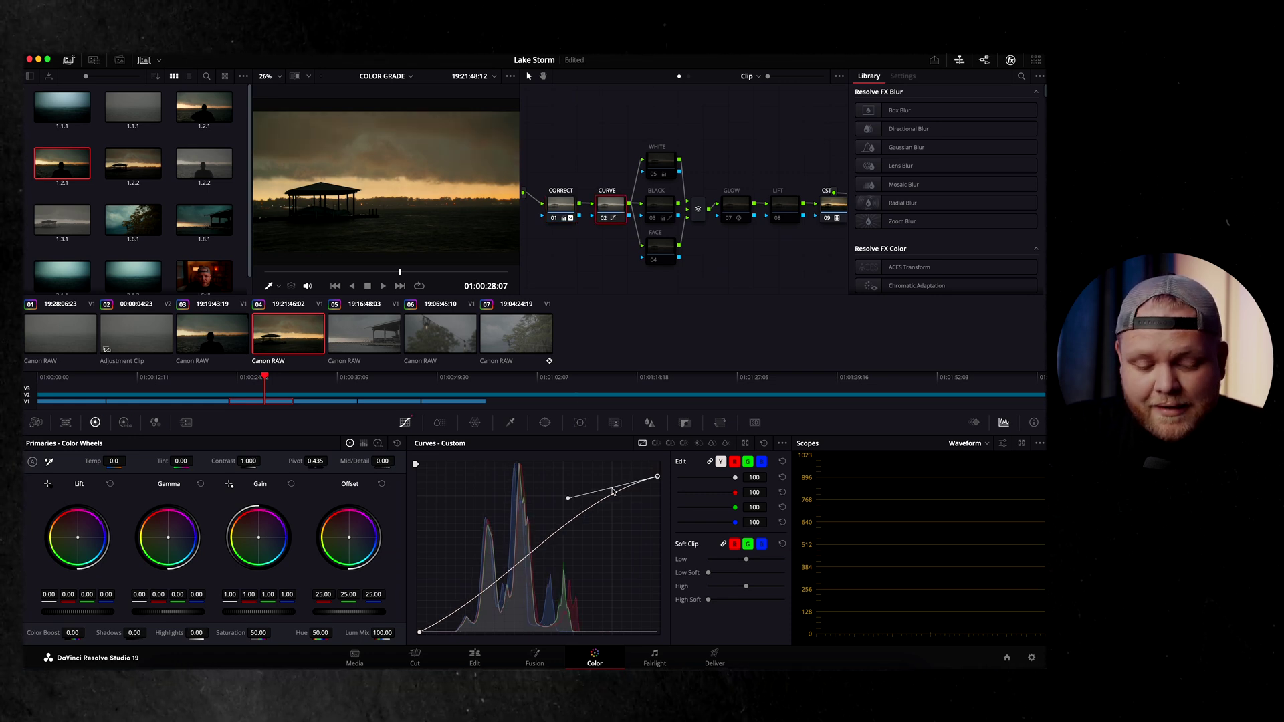
Enable the WHITE, BLACK and FACE nodes in the storm clip's grade.
left_click(420, 632)
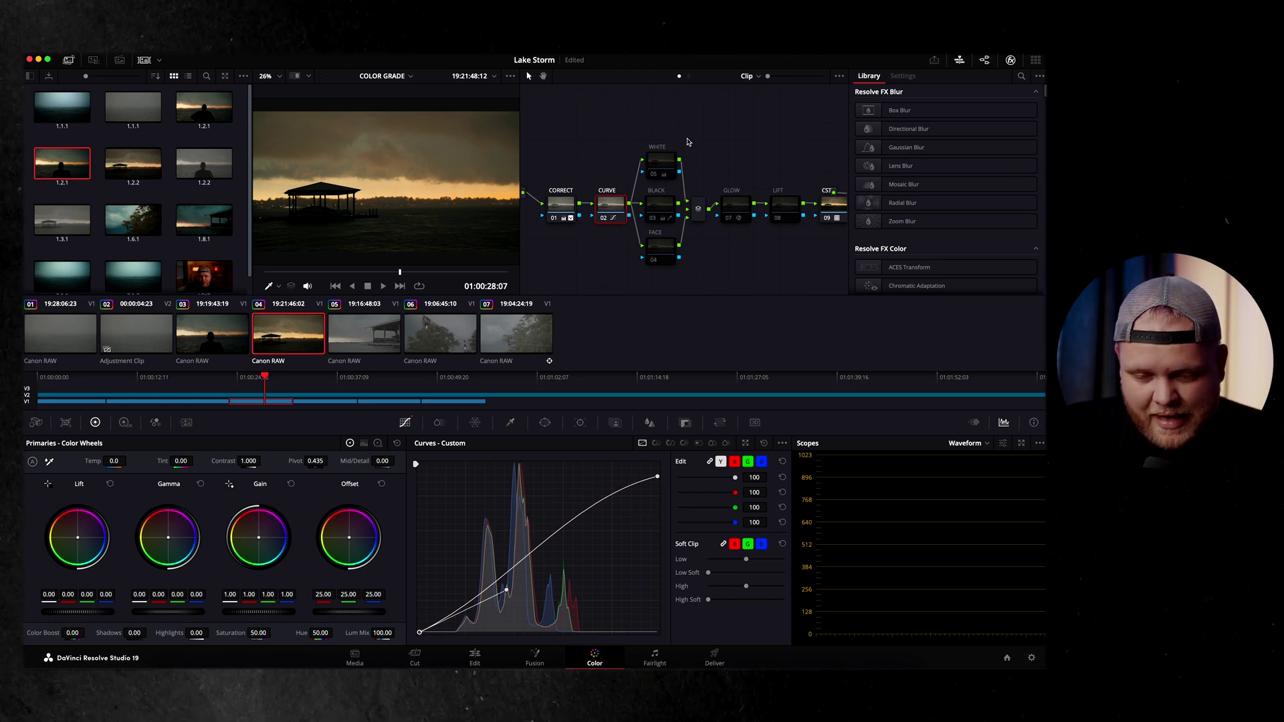
left_click(660, 150)
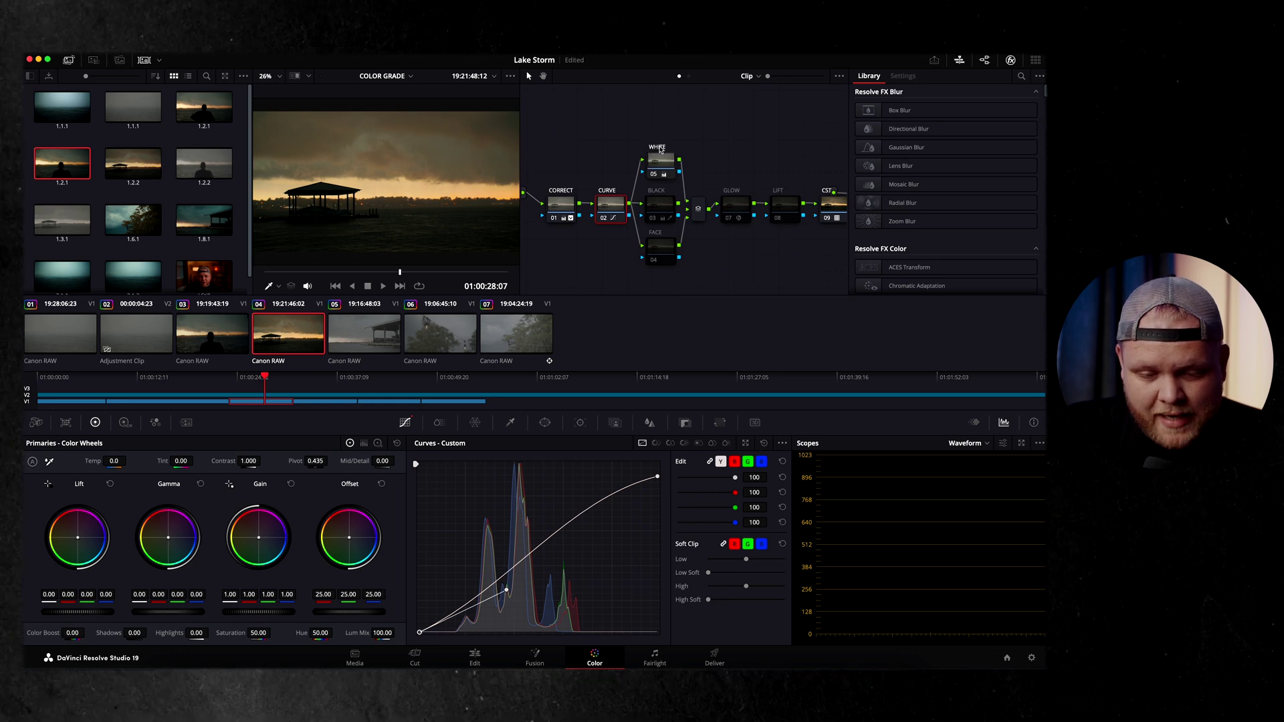
left_click(655, 199)
left_click(655, 234)
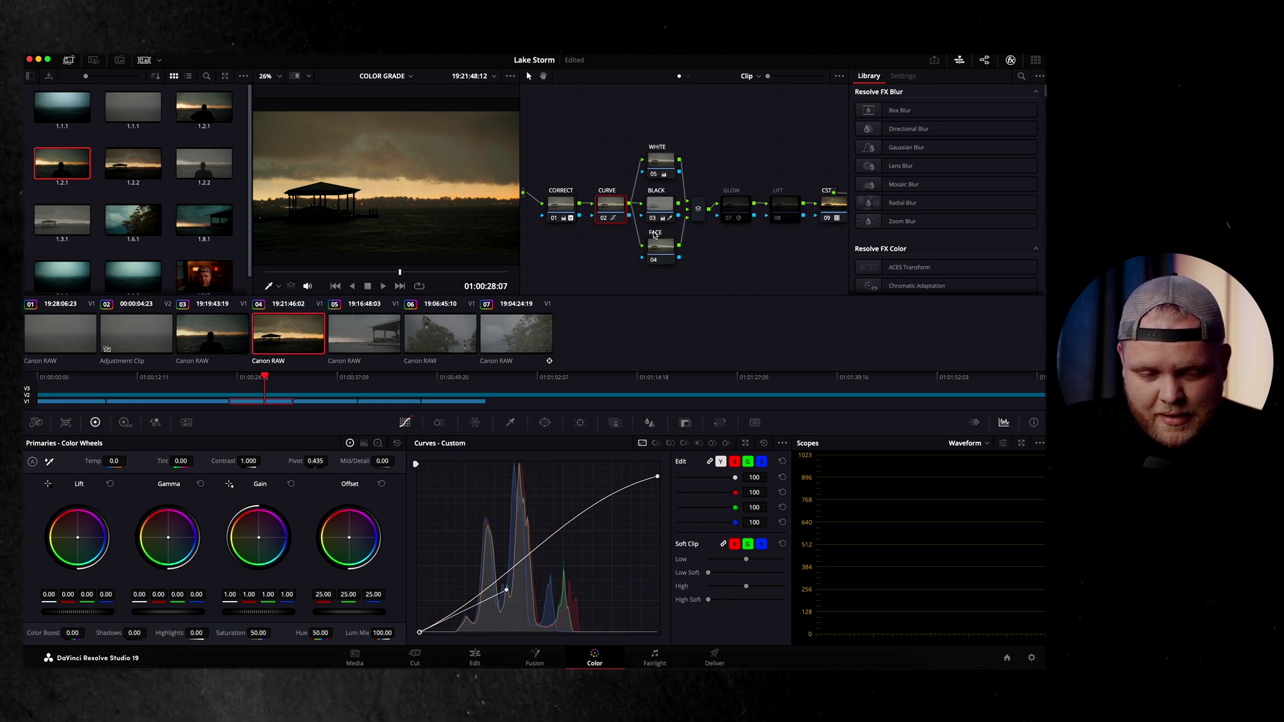
Compare the GLOW node switched on, then leave it off.
scroll(670, 171, "right", 5)
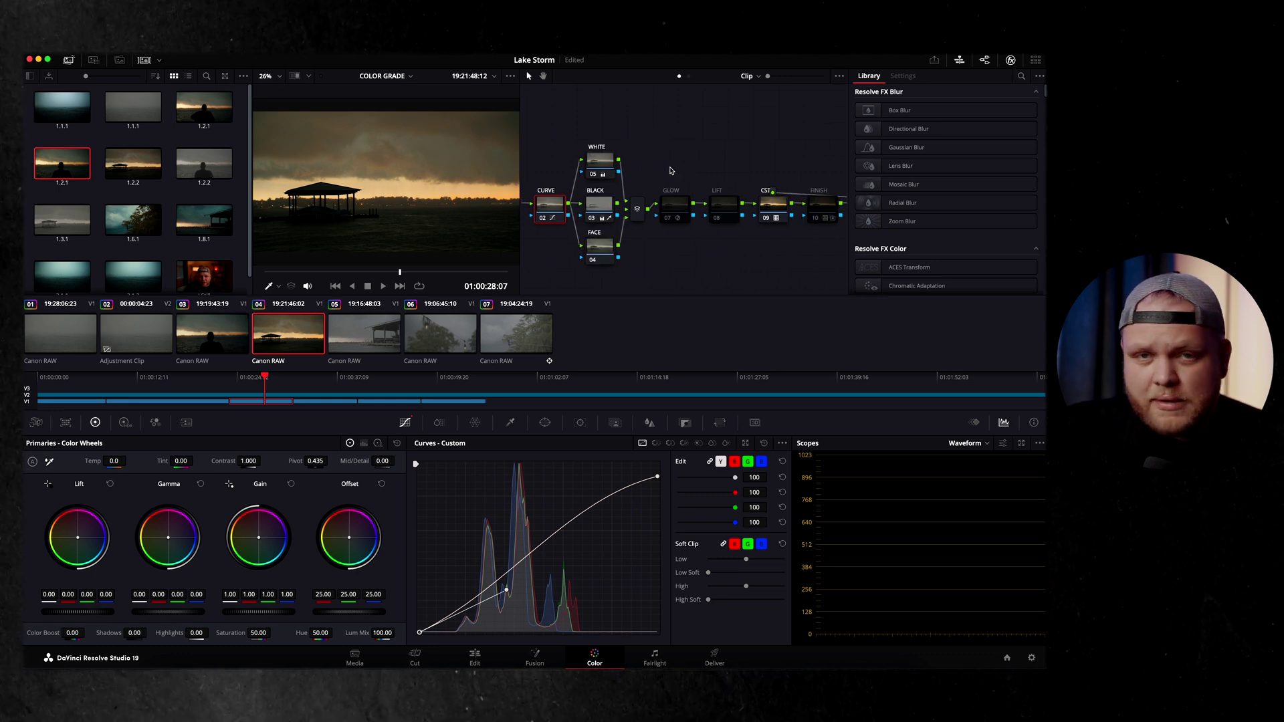
scroll(670, 170, "right", 3)
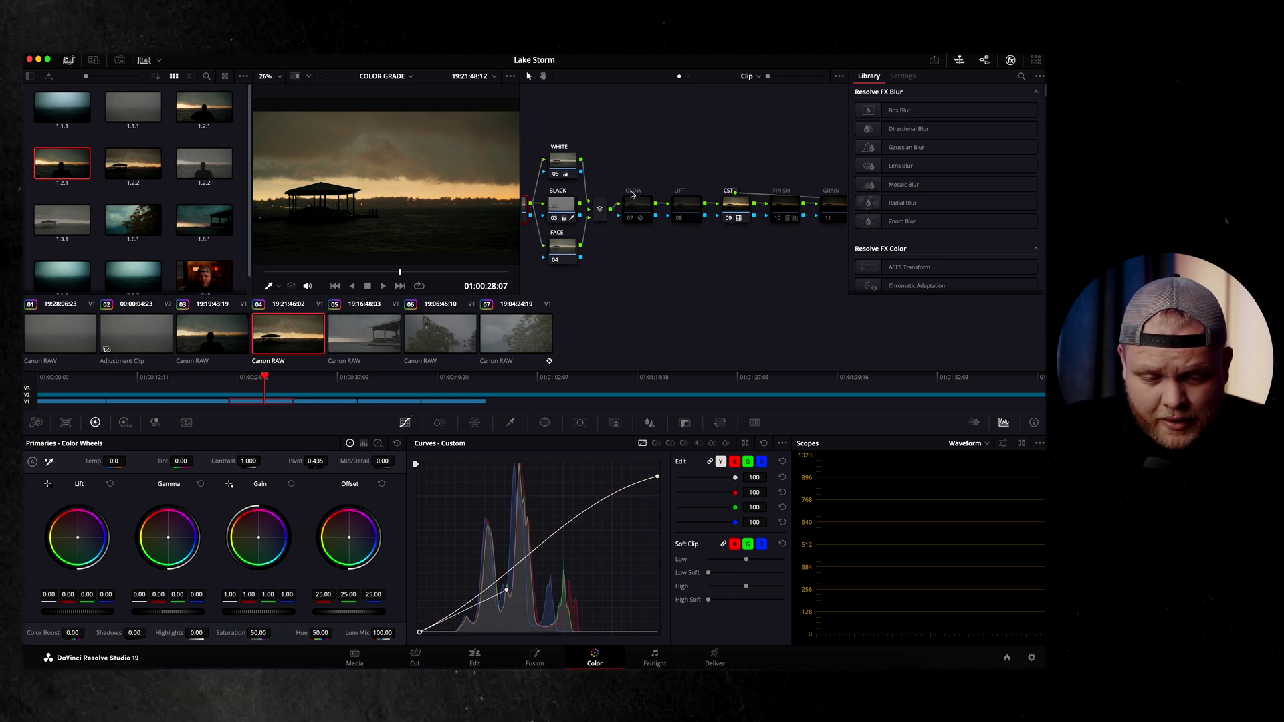
key("ctrl+d")
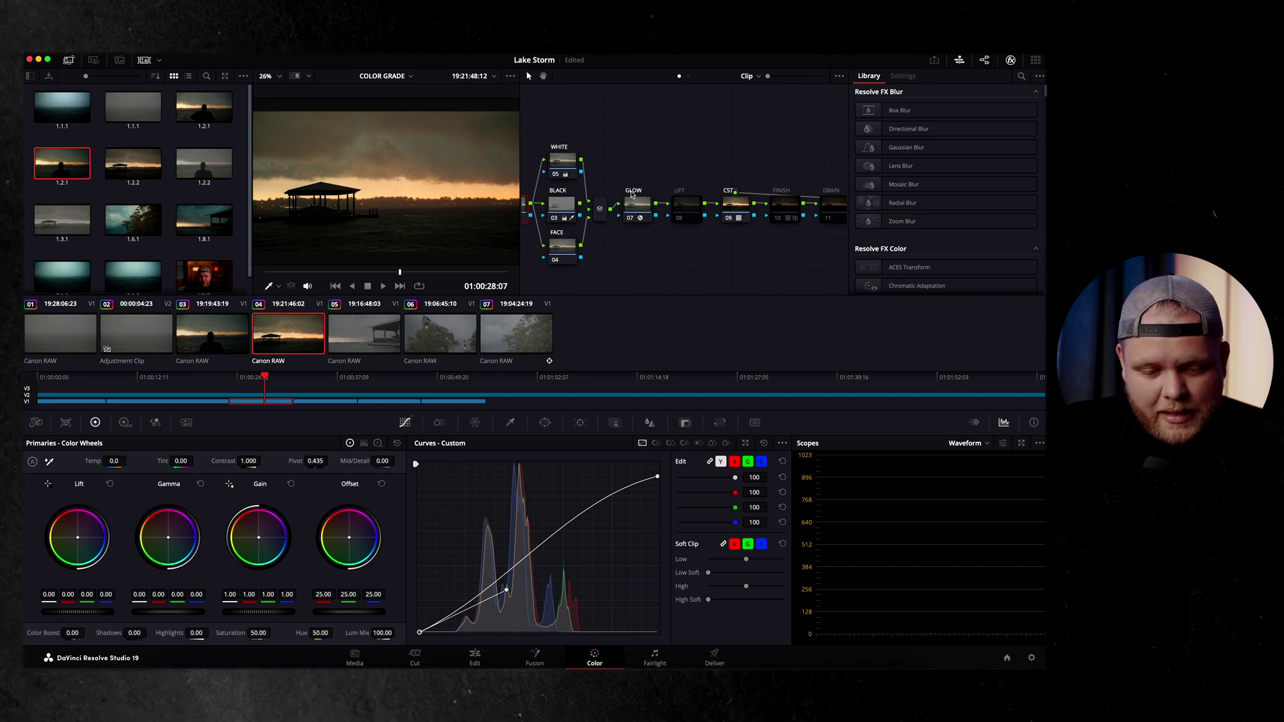
key("ctrl+d")
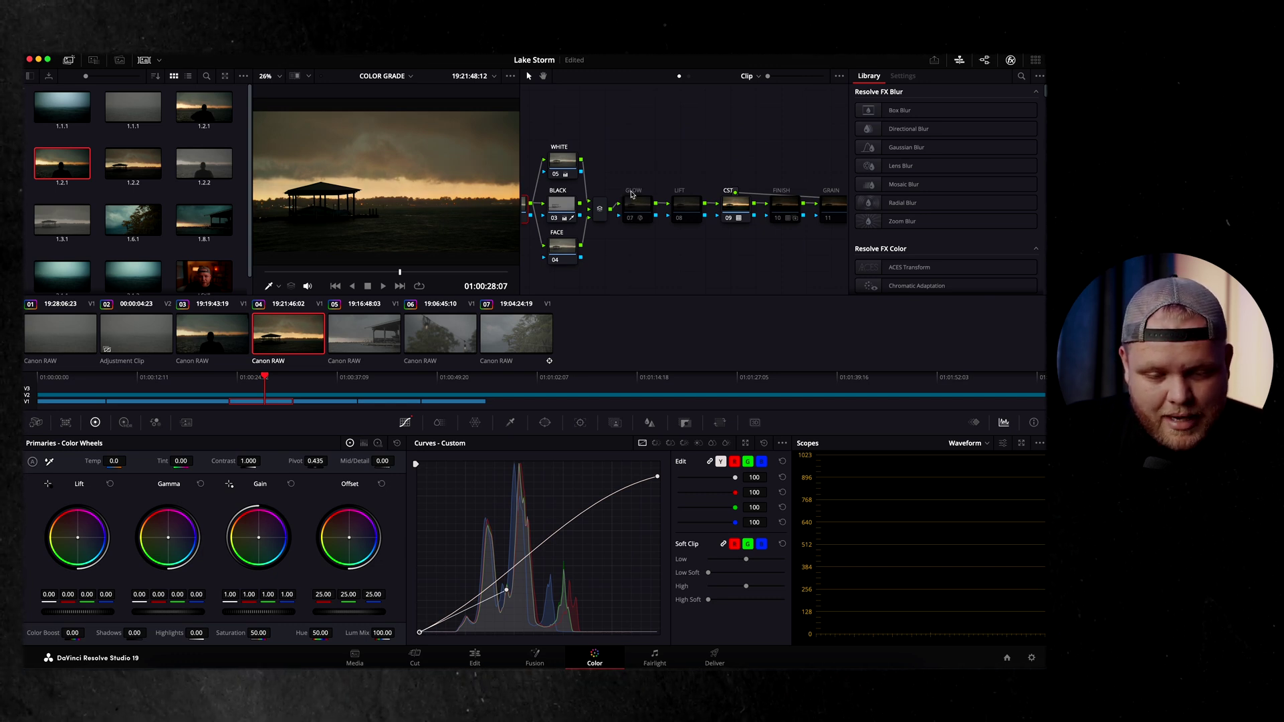
key("ctrl+d")
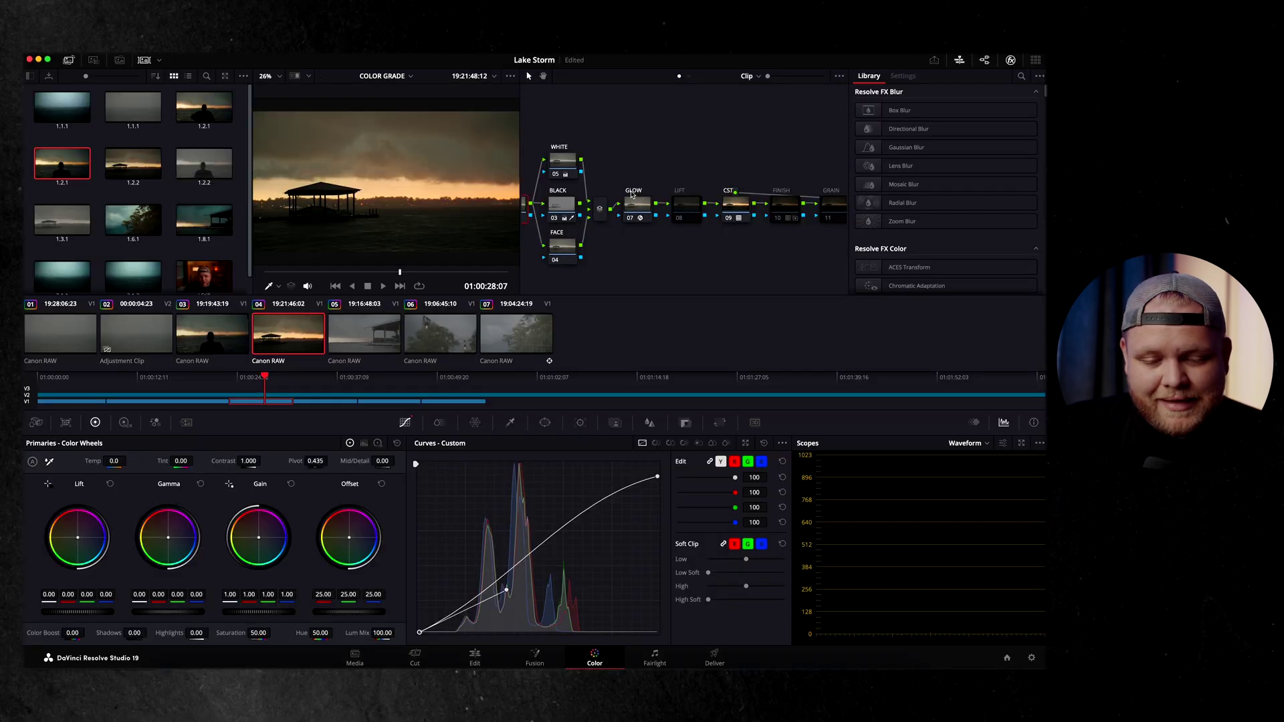
key("ctrl+d")
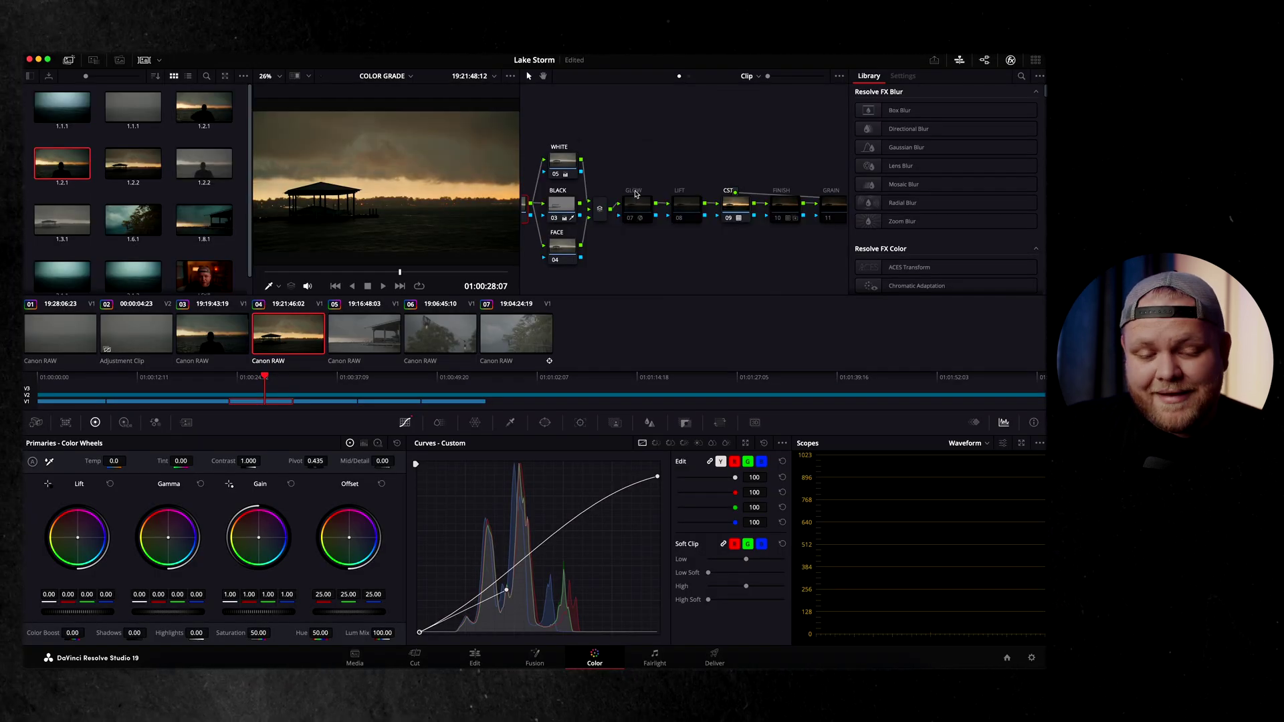
key("ctrl+d")
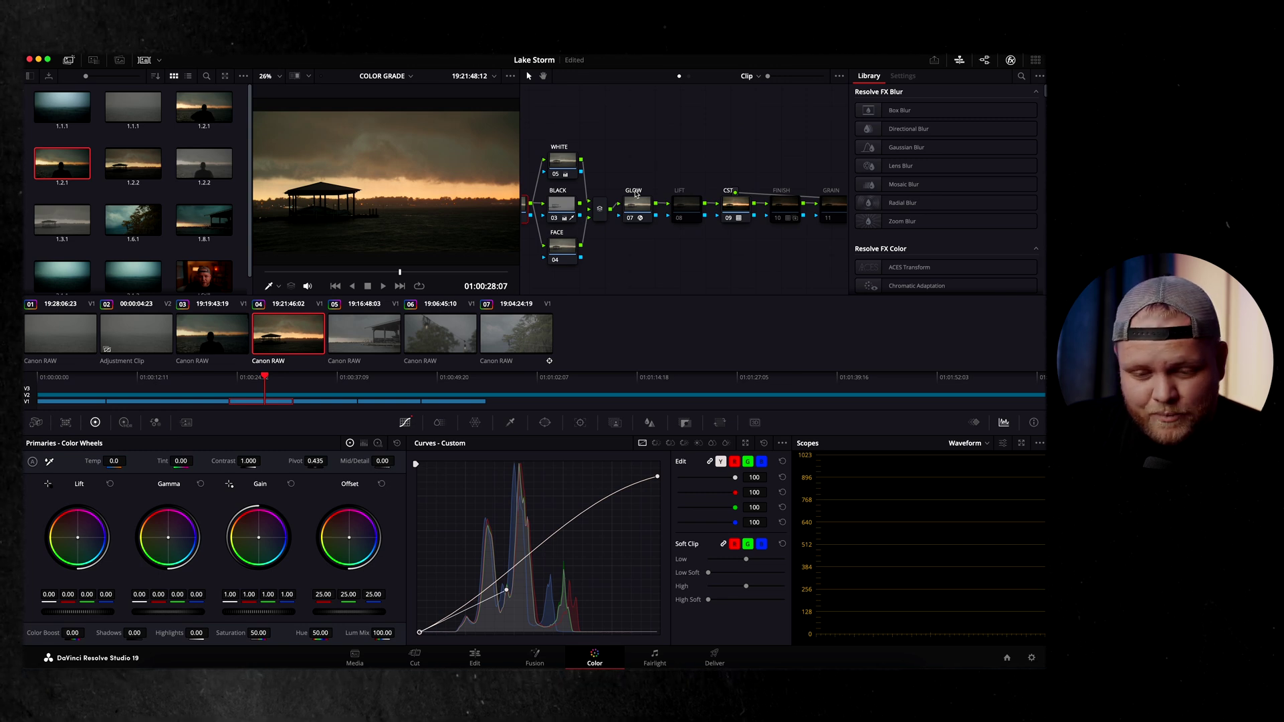
left_click(639, 208)
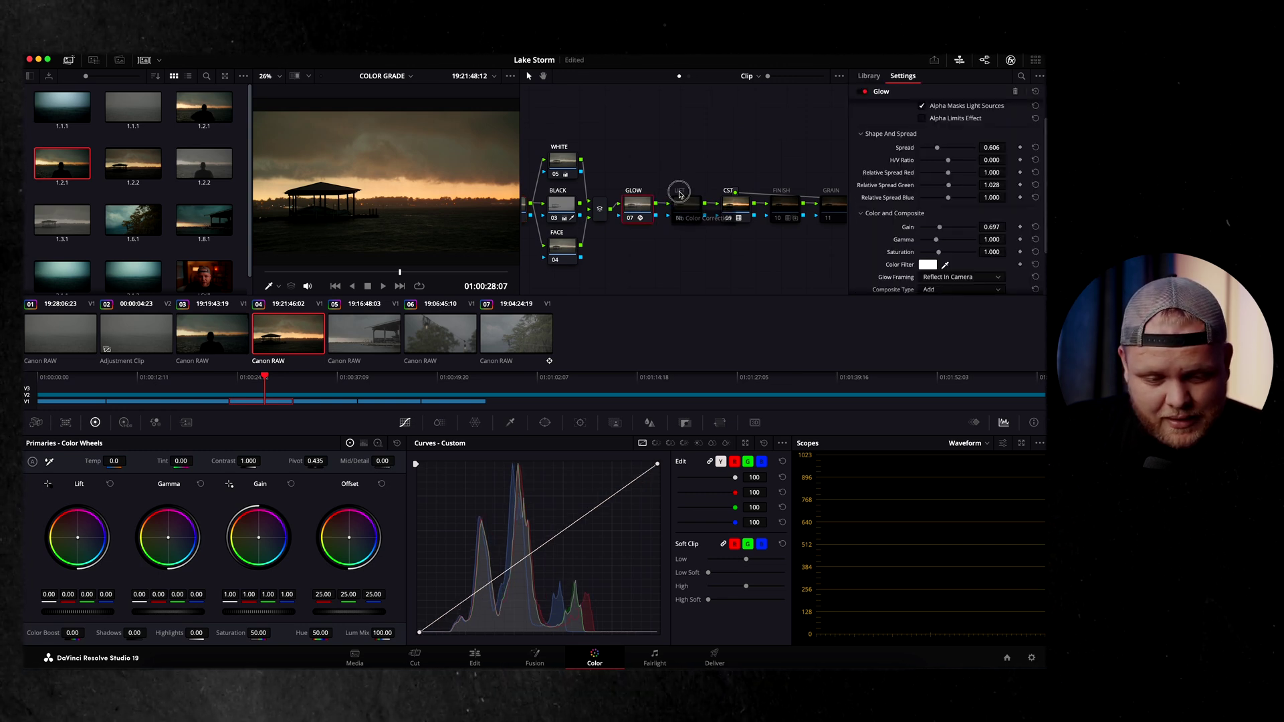
Enable the LIFT and FINISH nodes and delete the GRAIN node.
key("ctrl+d")
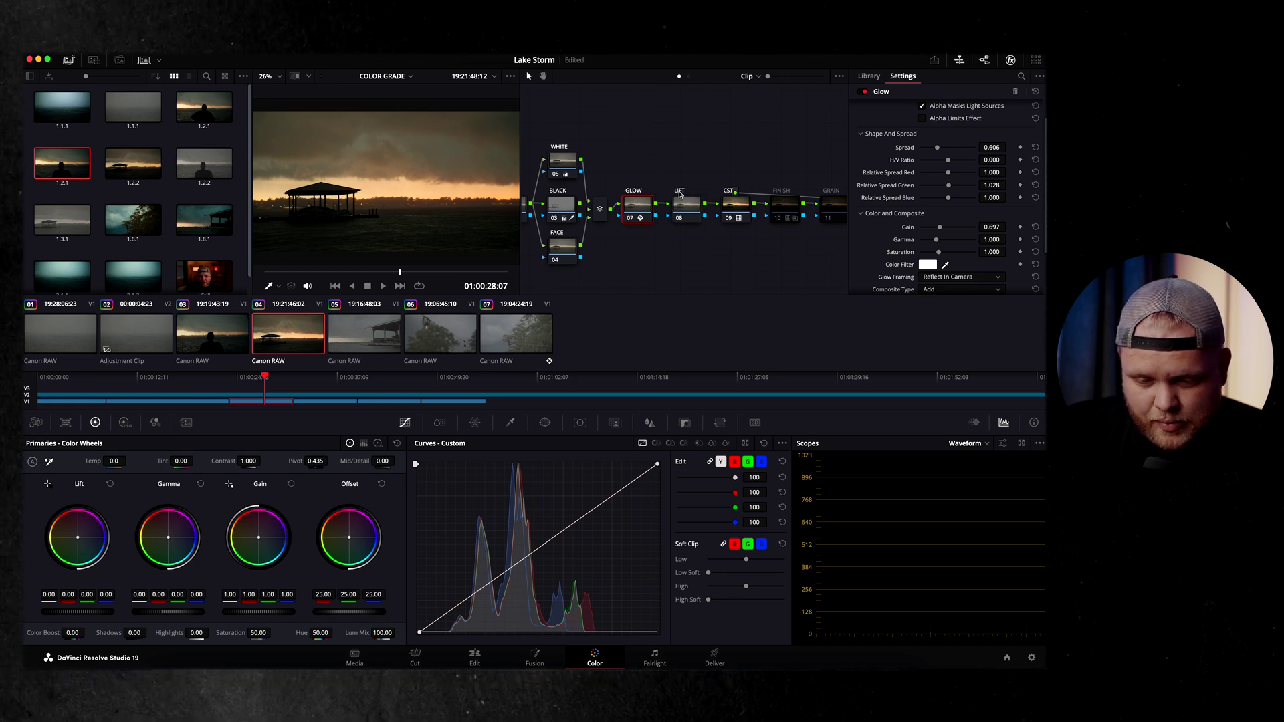
left_click(782, 203)
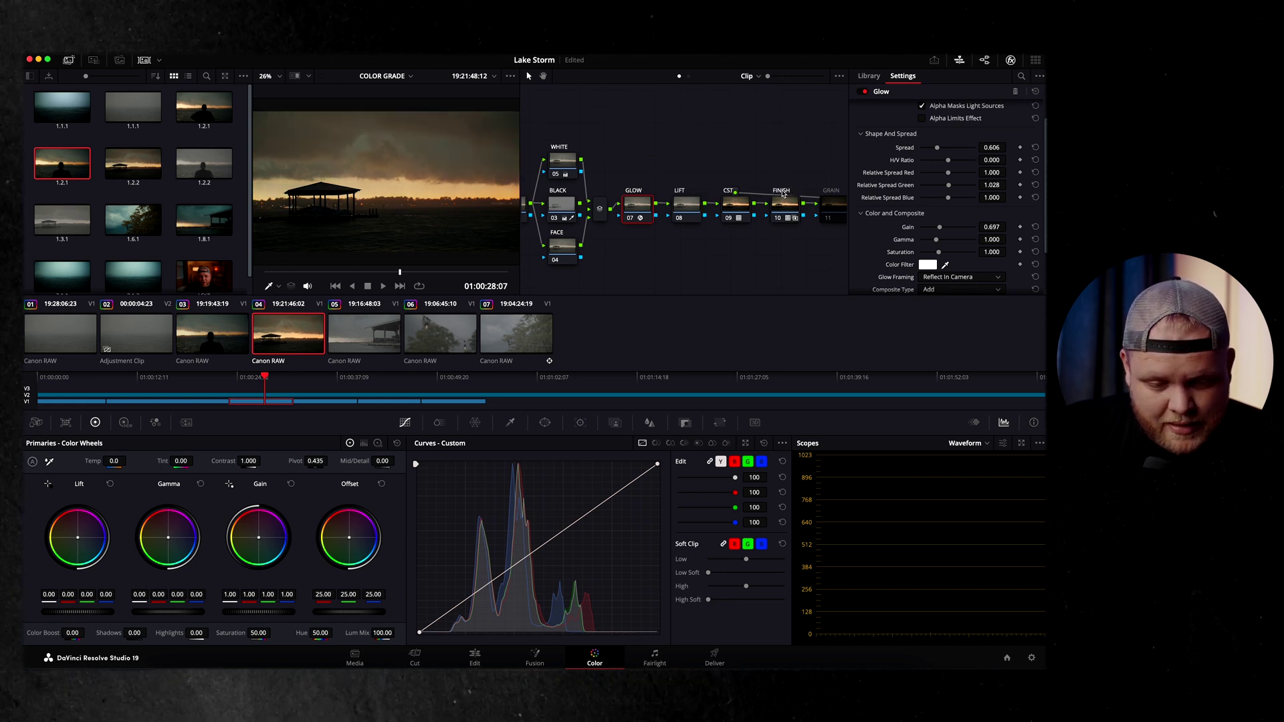
left_click(793, 205)
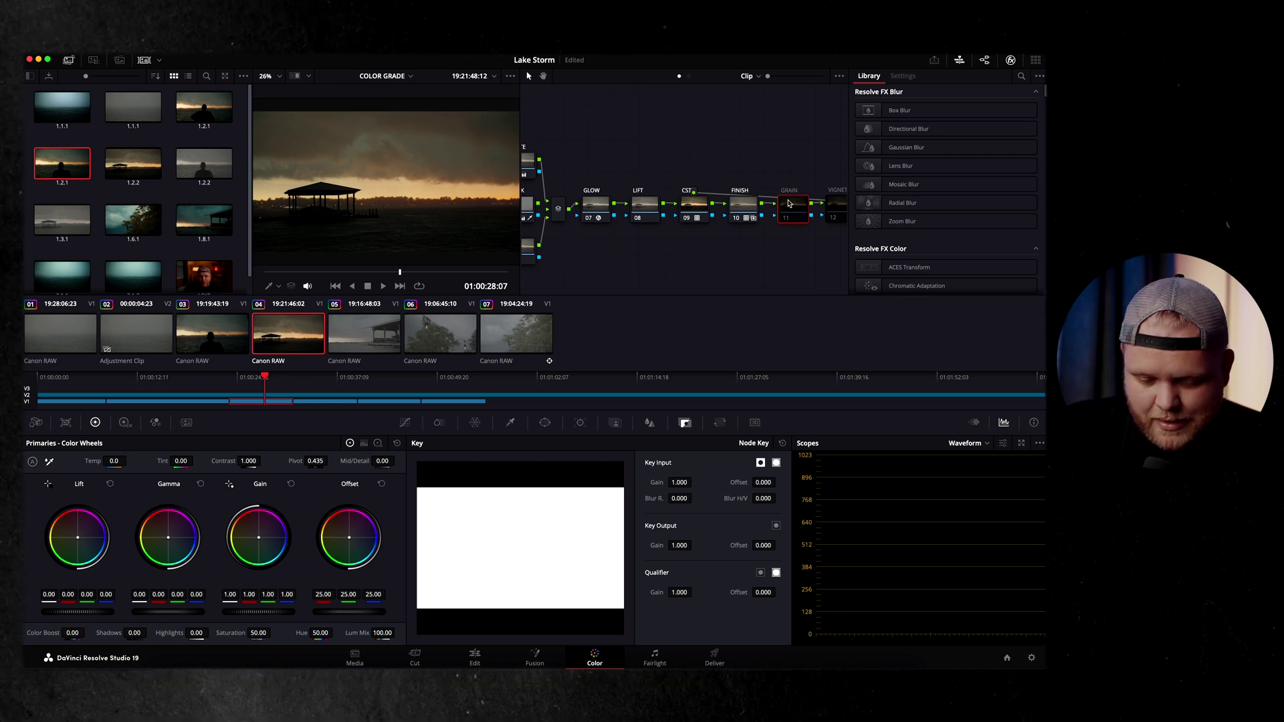
key("Delete")
Move the VIGNETTE node beside FINISH and switch to the adjustment clip over the lake footage.
scroll(805, 204, "right", 2)
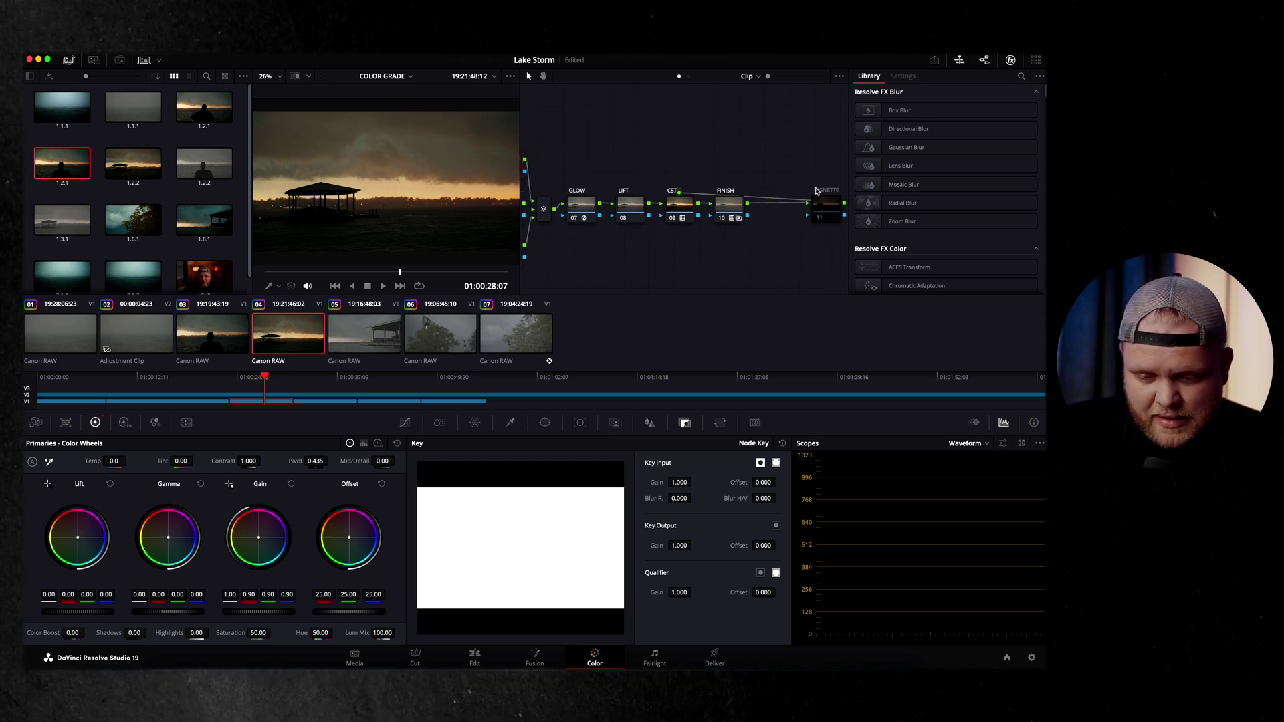
left_click_drag(819, 193, 780, 202)
scroll(781, 202, "left", 2)
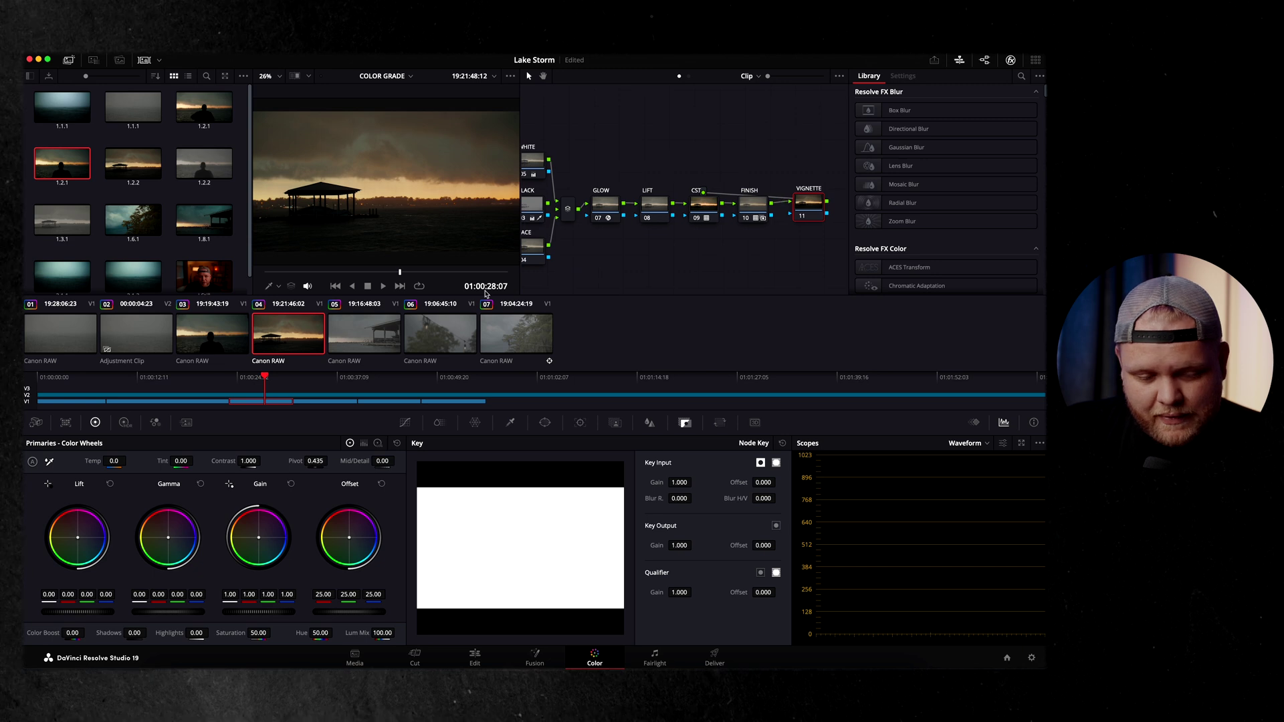
left_click(269, 396)
left_click(247, 376)
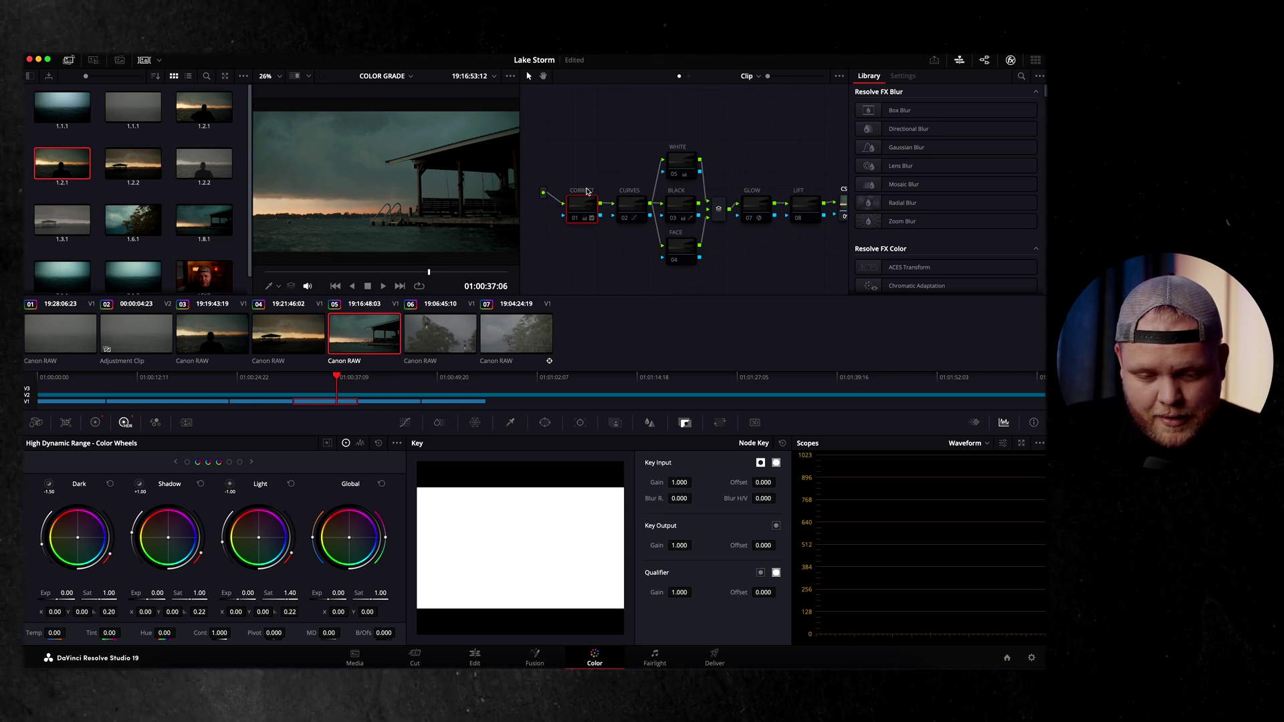
Re-enable the CORRECT node and inspect the CURVES node's custom curve with a quick bypass.
key("ctrl+d")
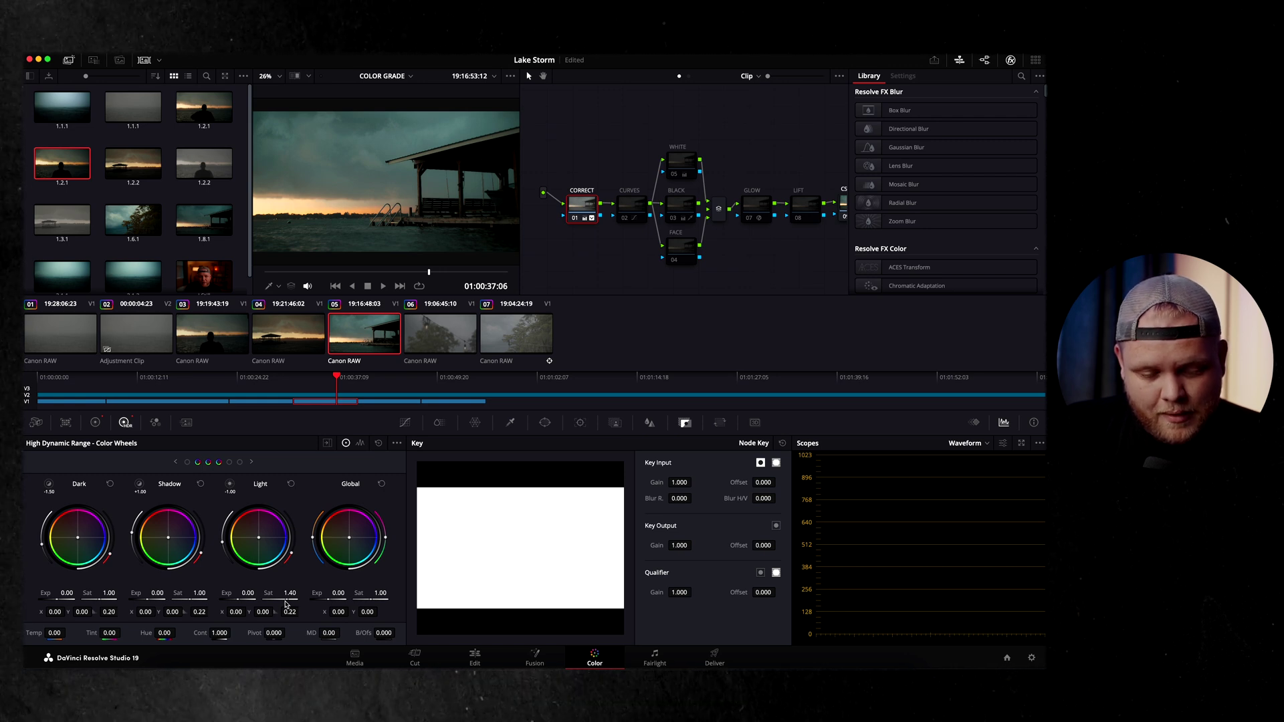
left_click(97, 423)
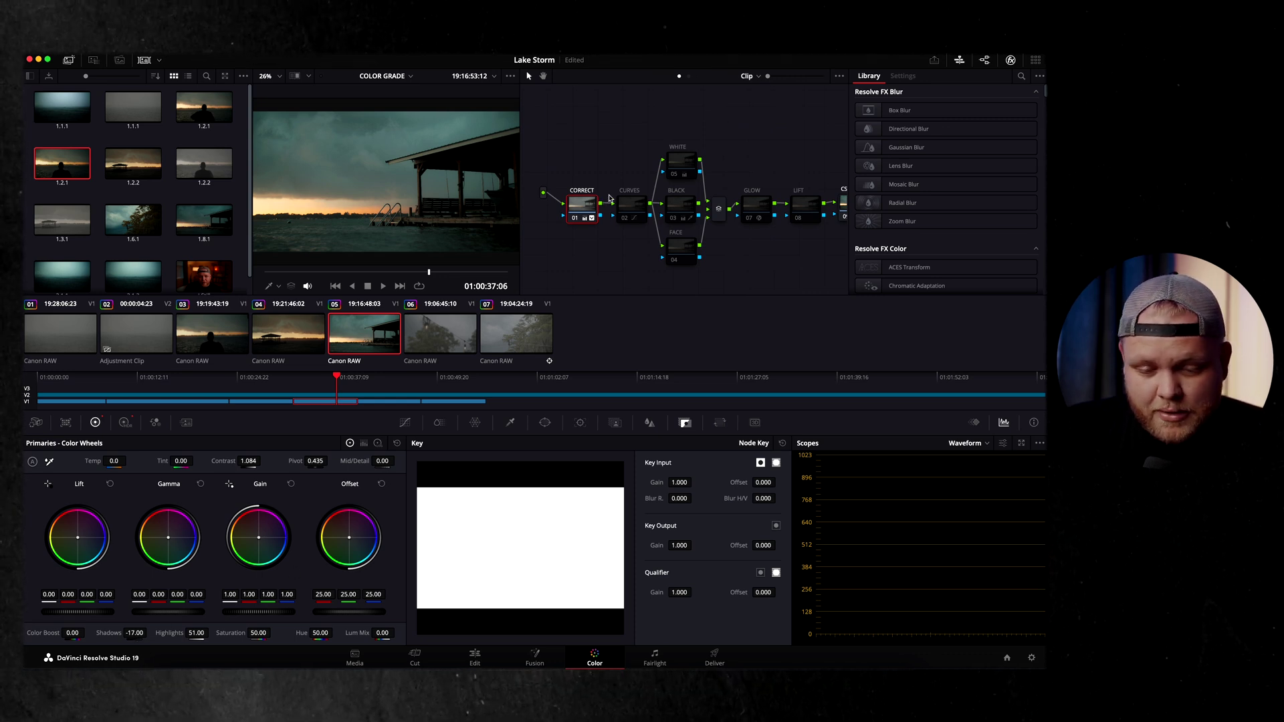
left_click(630, 208)
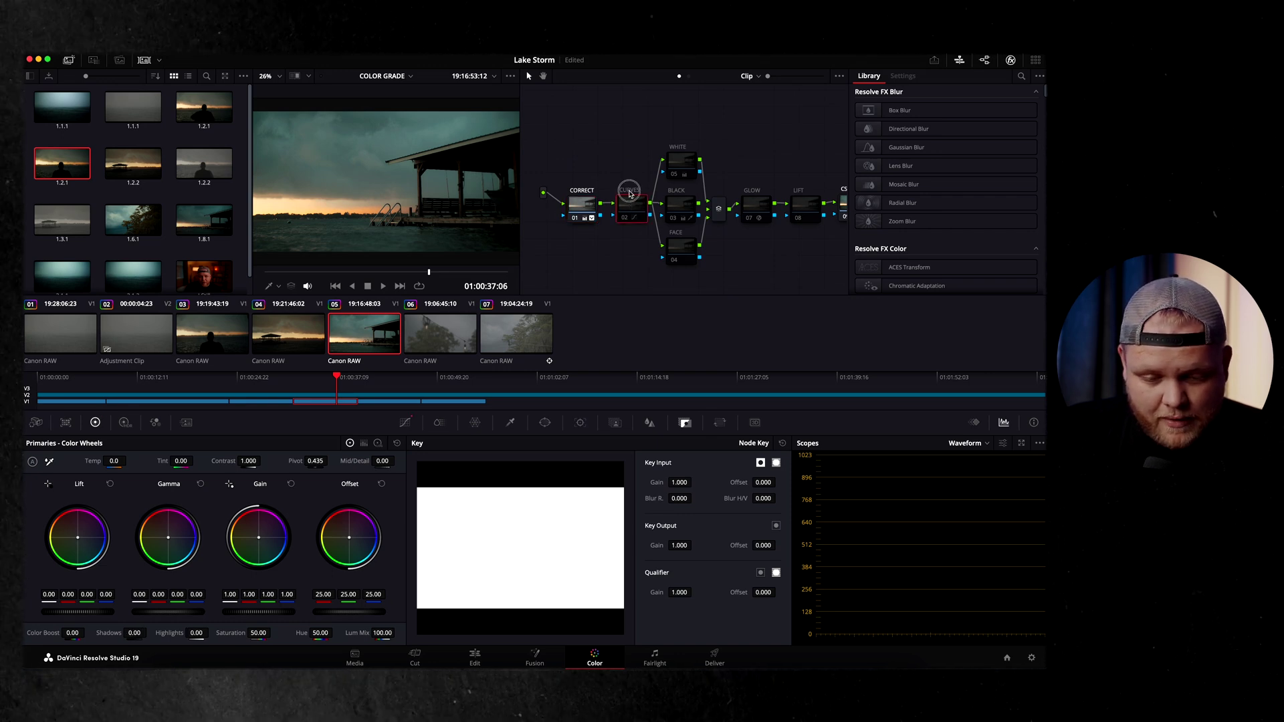
left_click(405, 422)
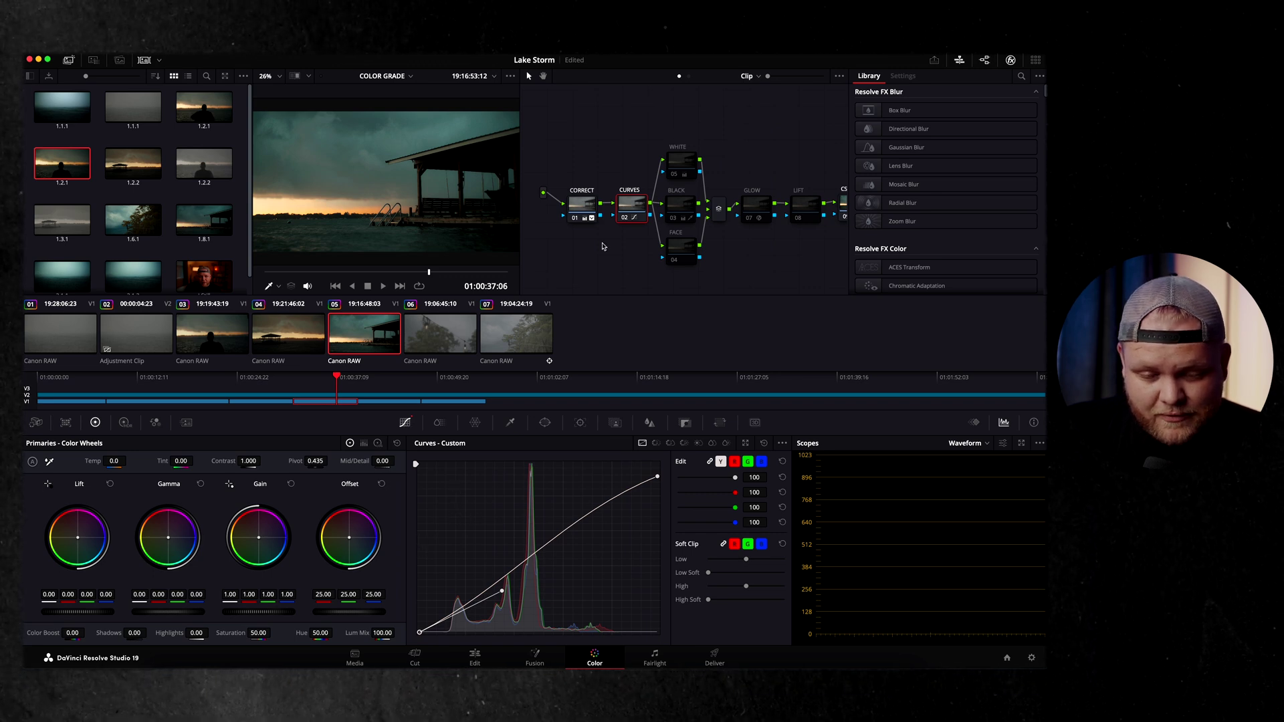
left_click(626, 192)
key("ctrl+d")
key("ctrl+d")
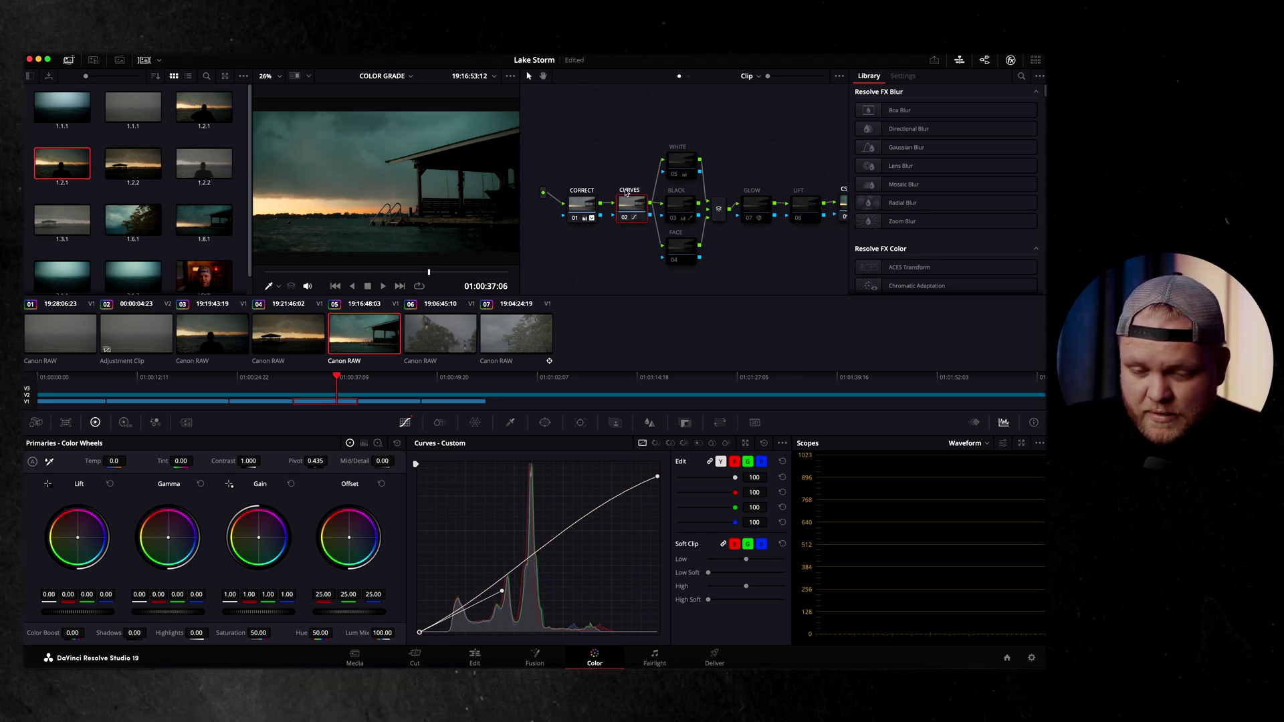
Re-enable WHITE, BLACK, FACE and GLOW, comparing GLOW off and on, then select the adjustment clip.
left_click(682, 150)
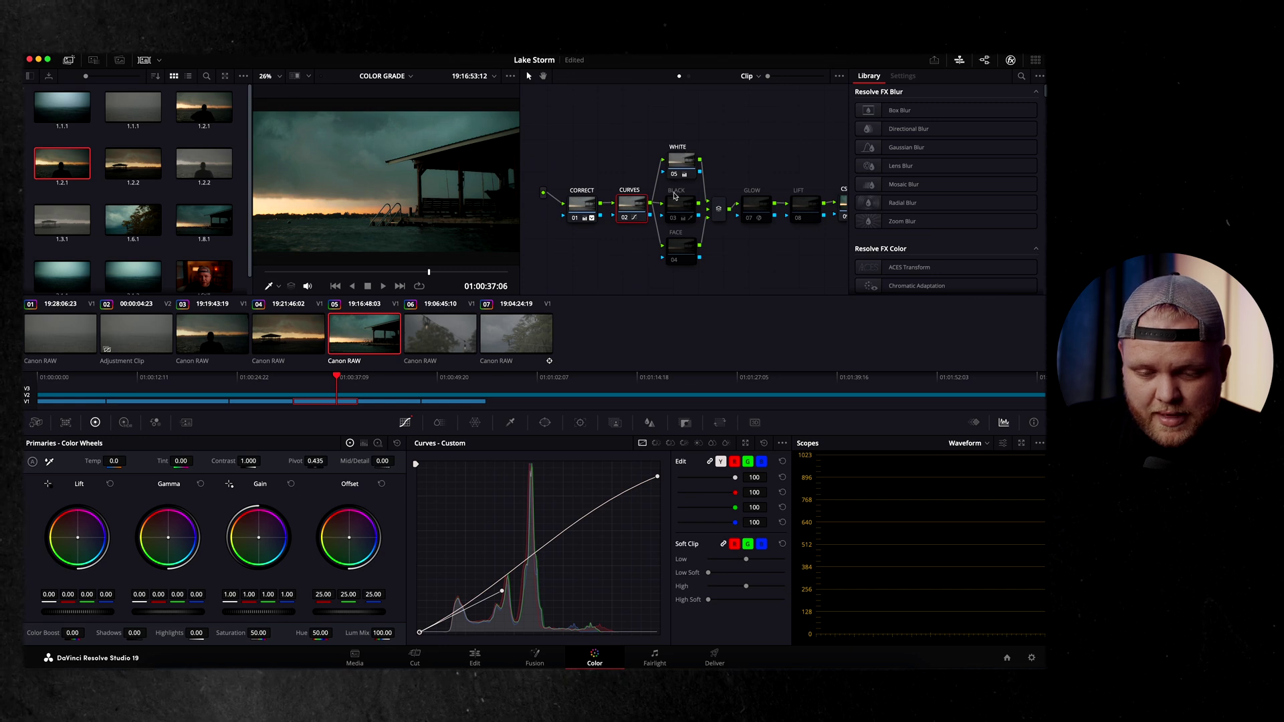
left_click(680, 215)
left_click(674, 259)
scroll(709, 200, "right", 1)
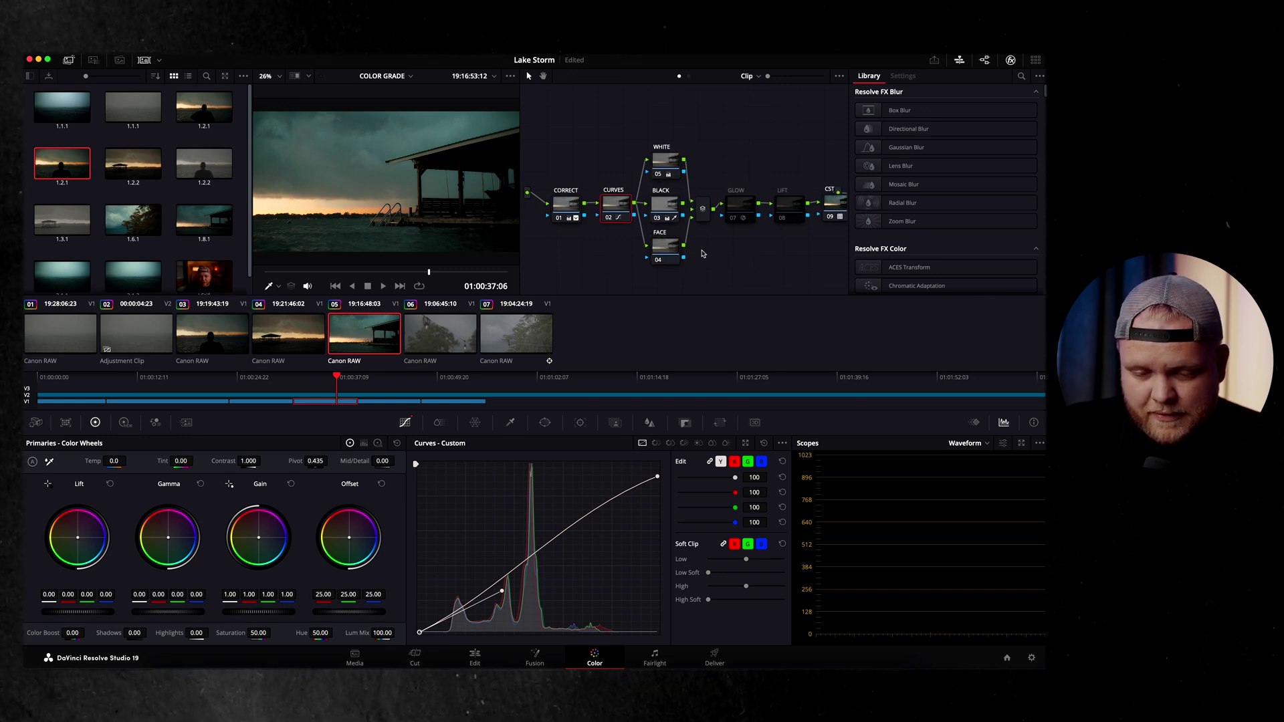
left_click(736, 190)
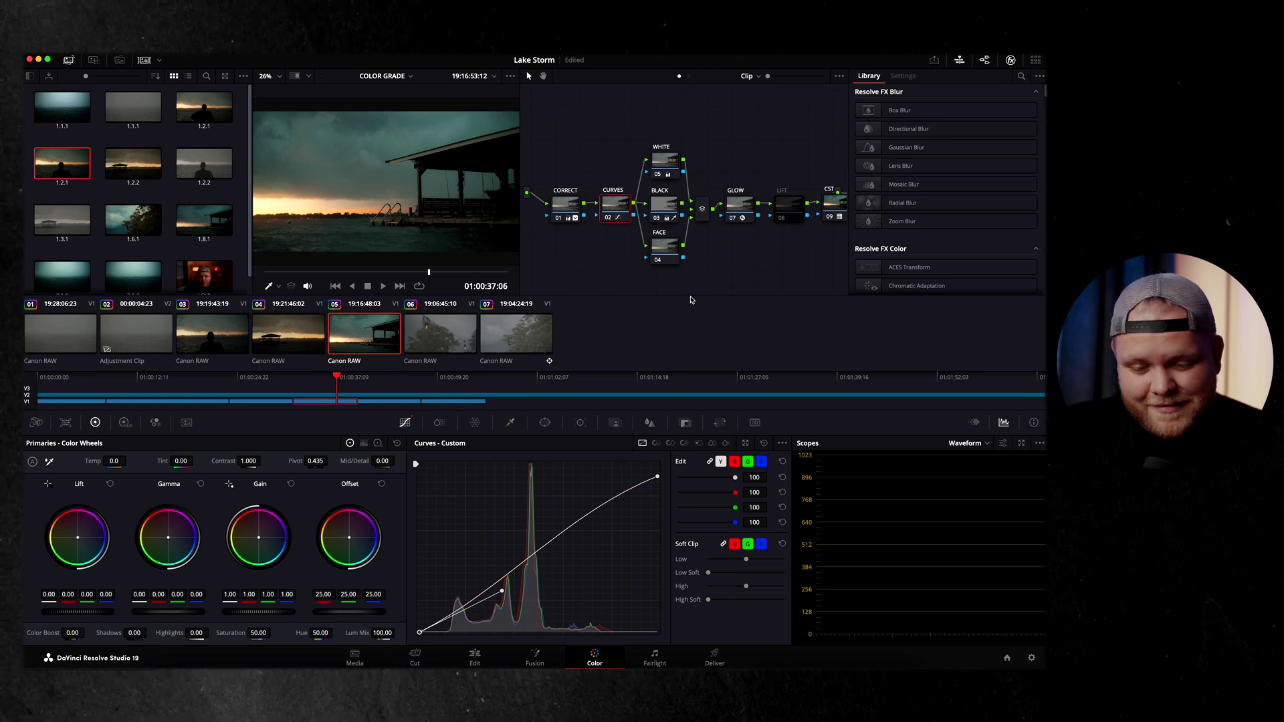
left_click(734, 193)
left_click(734, 194)
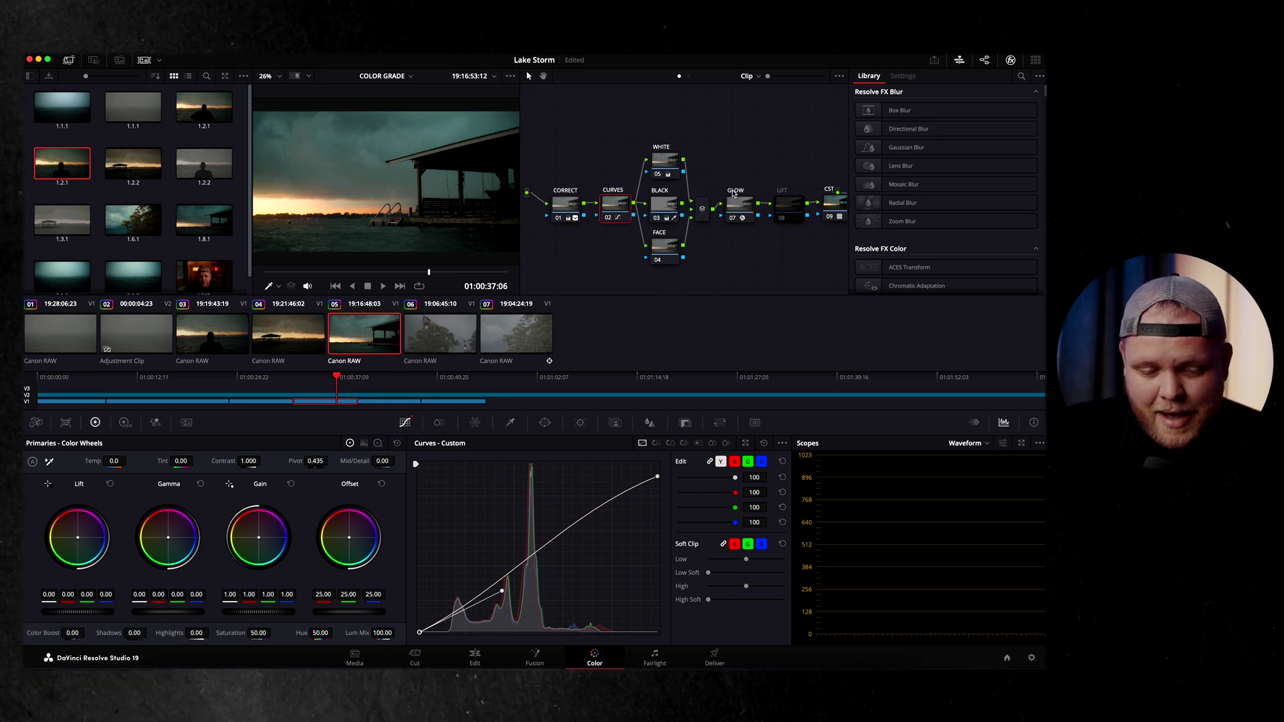
scroll(734, 193, "right", 3)
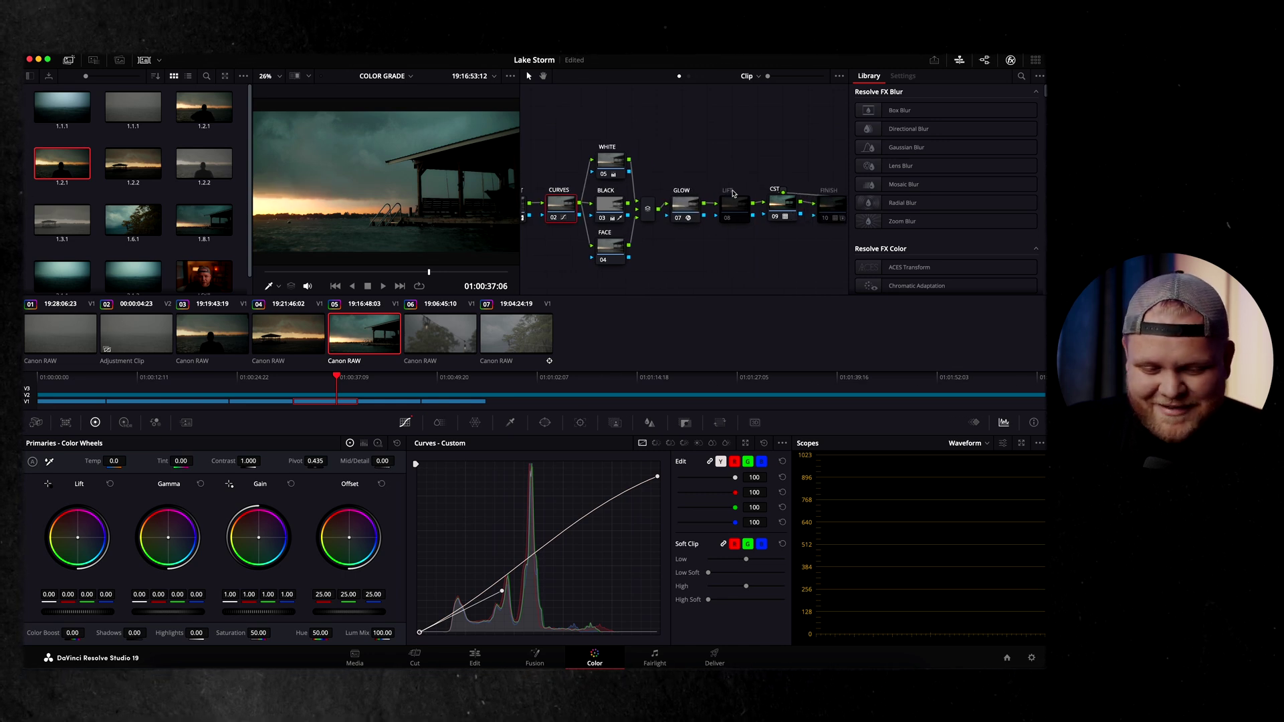
left_click(70, 397)
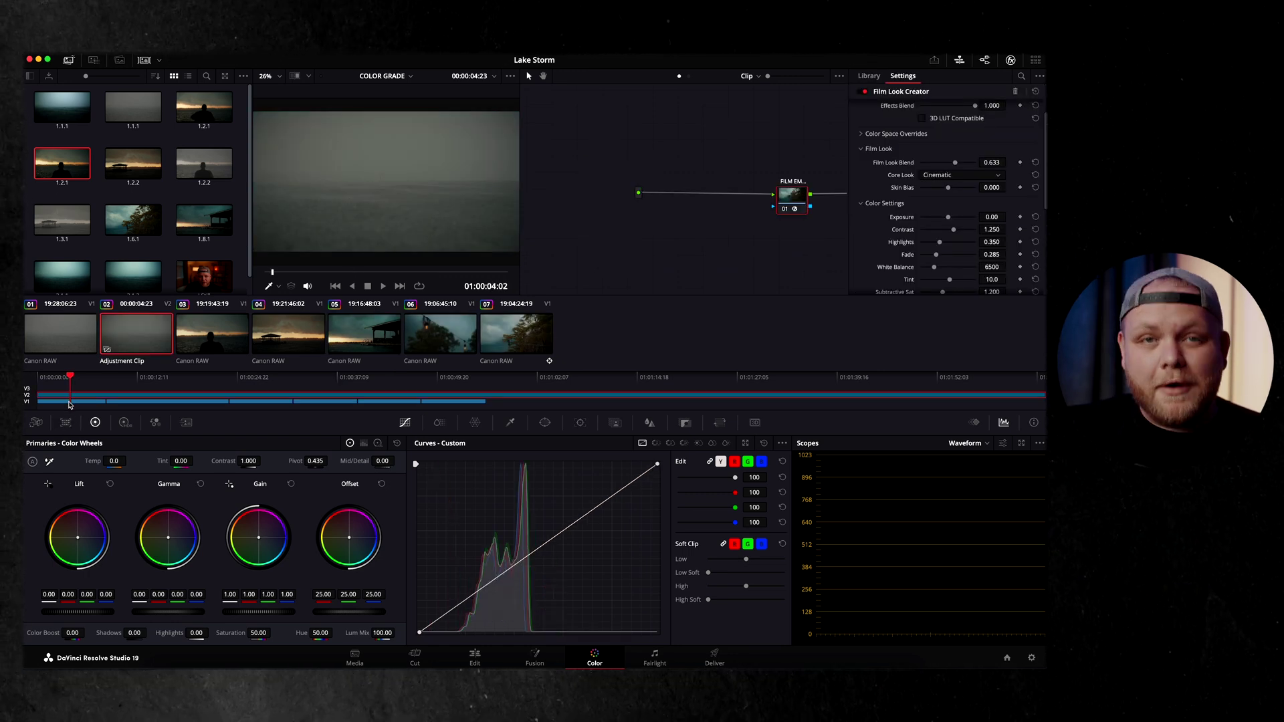
Load the first storm clip and select its CORRECT node (Temp −150, Shadows −31, Highlights 69.5).
left_click(54, 399)
left_click(37, 422)
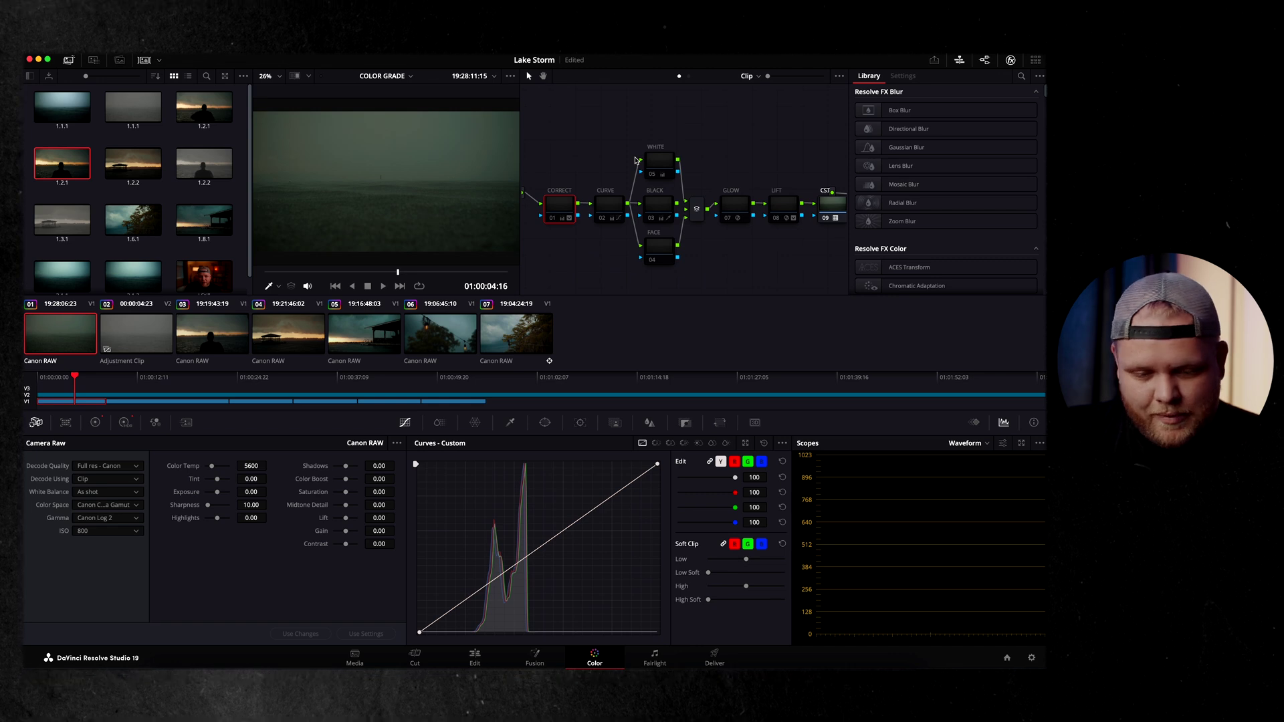
left_click(565, 195)
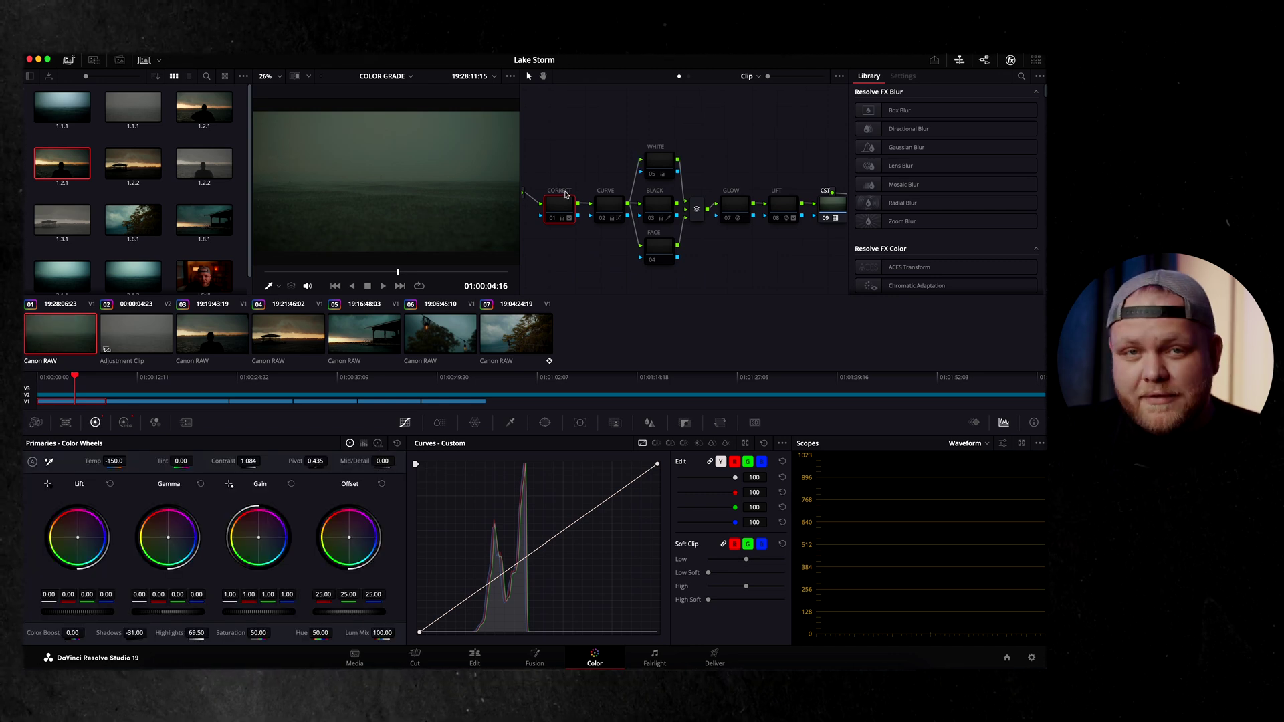
Re-enable CORRECT and check its HDR wheels, view the CURVE S-curve, then enable BLACK and GLOW.
key("ctrl+d")
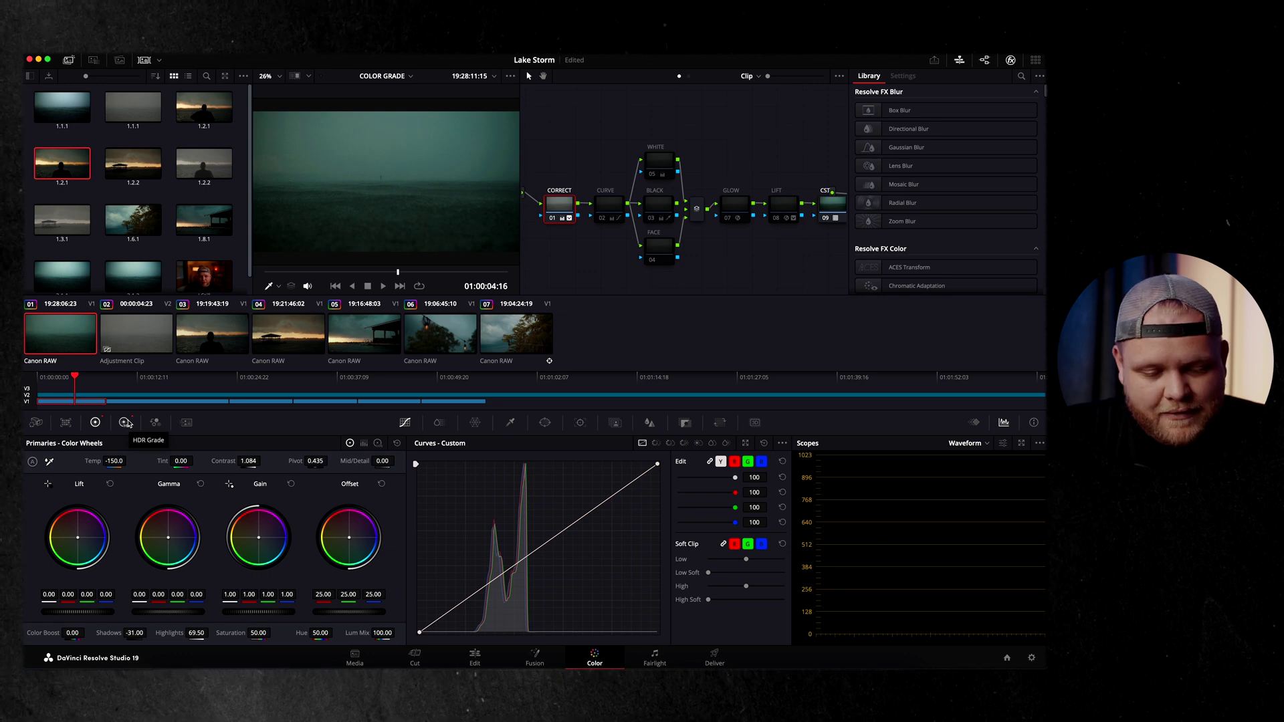
left_click(126, 422)
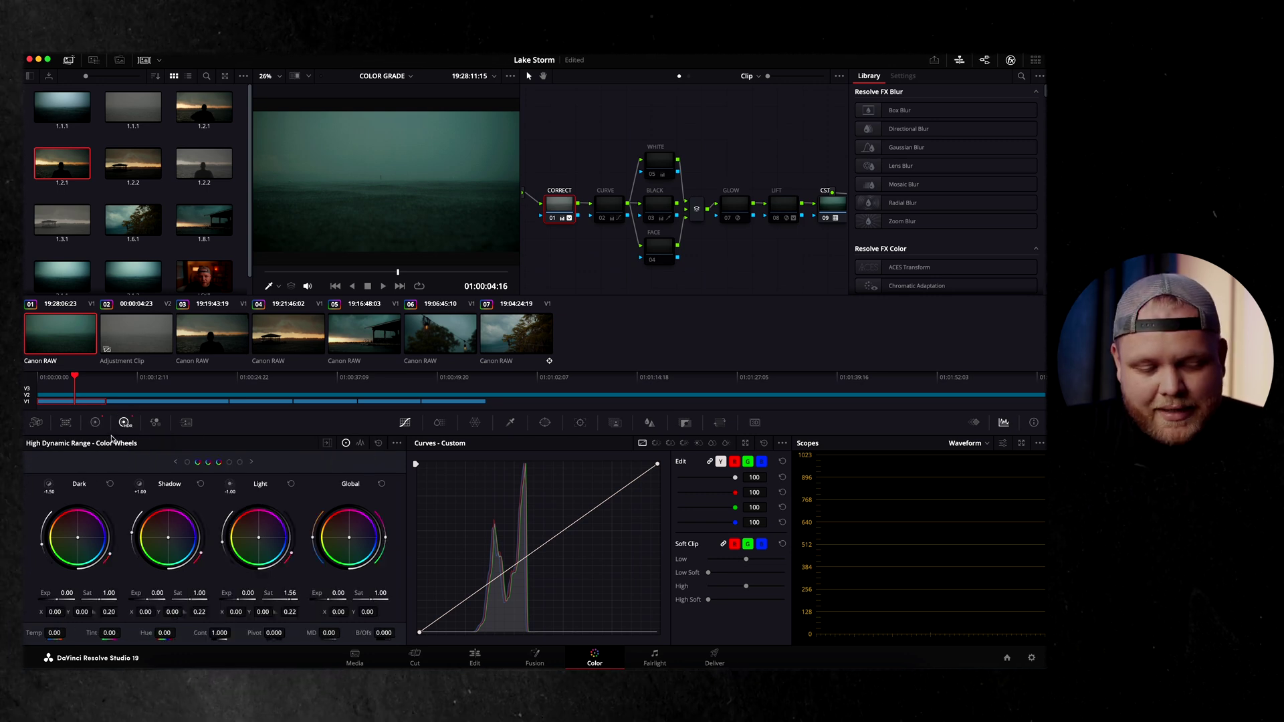
left_click(609, 204)
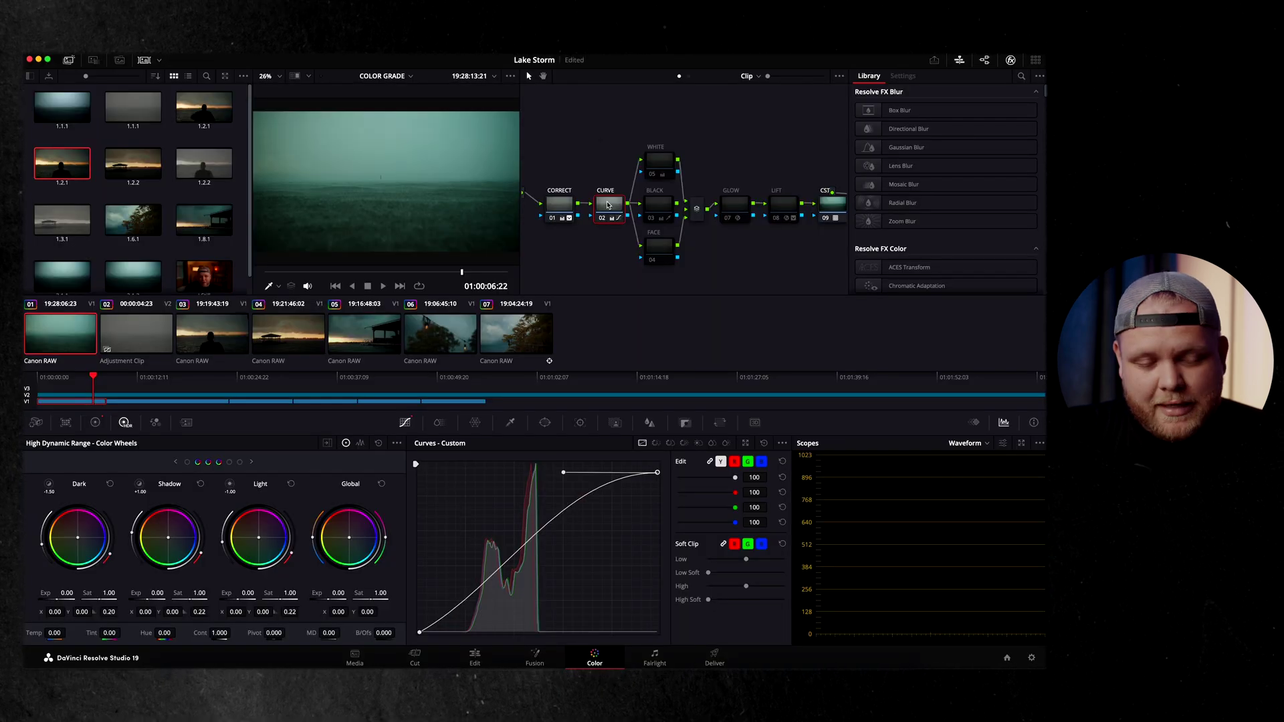
scroll(607, 204, "right", 2)
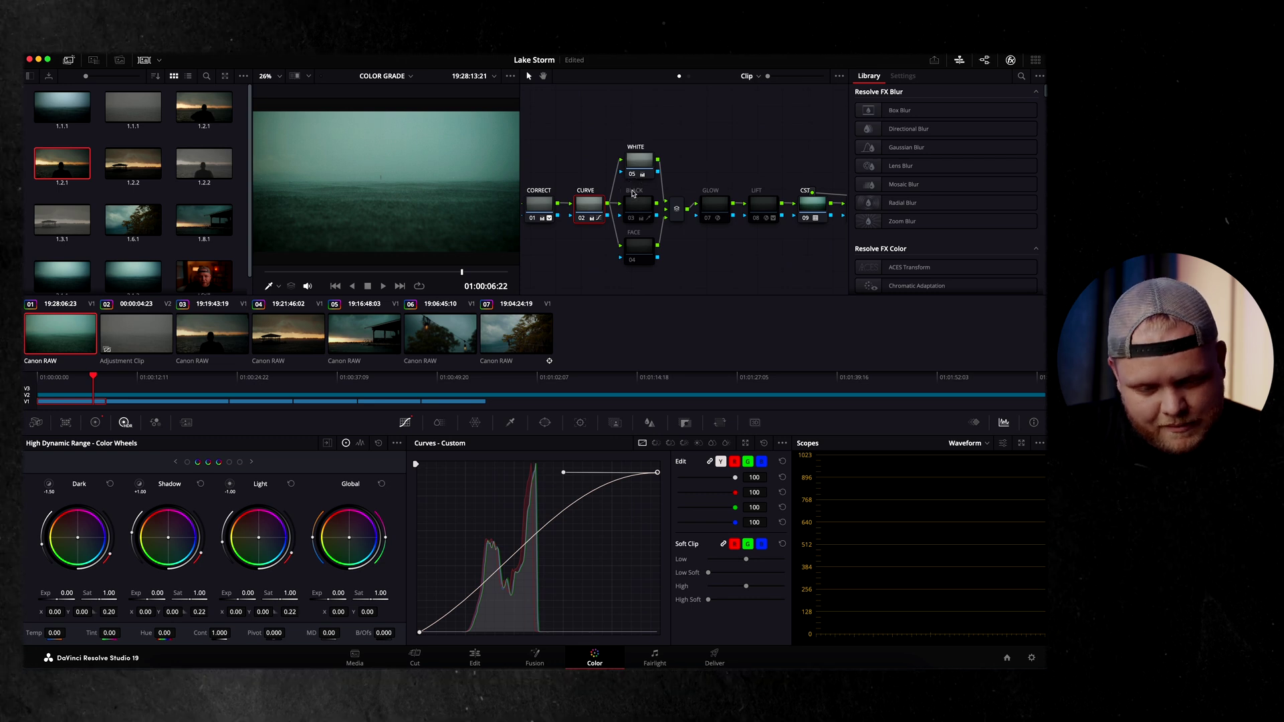
left_click(633, 192)
left_click(713, 192)
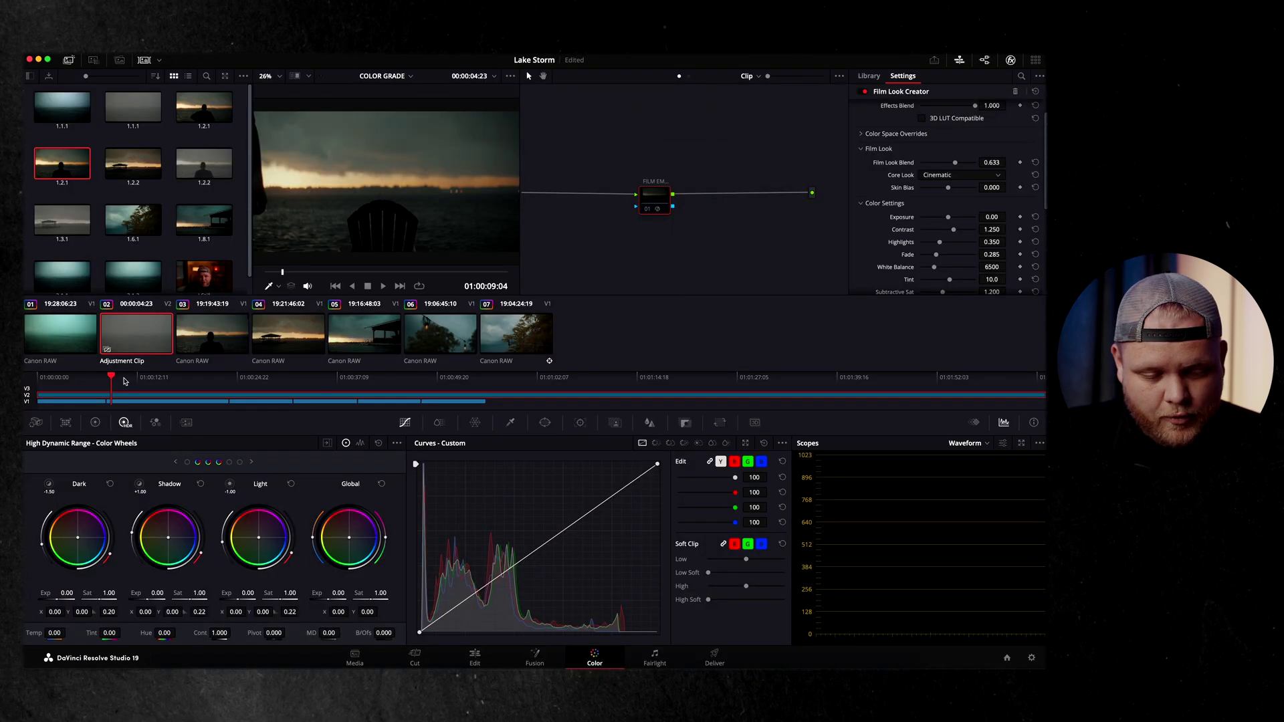
Back on the first storm clip, enable the LIFT and FINISH nodes for a darker, cooler look.
left_click(87, 380)
left_click(58, 402)
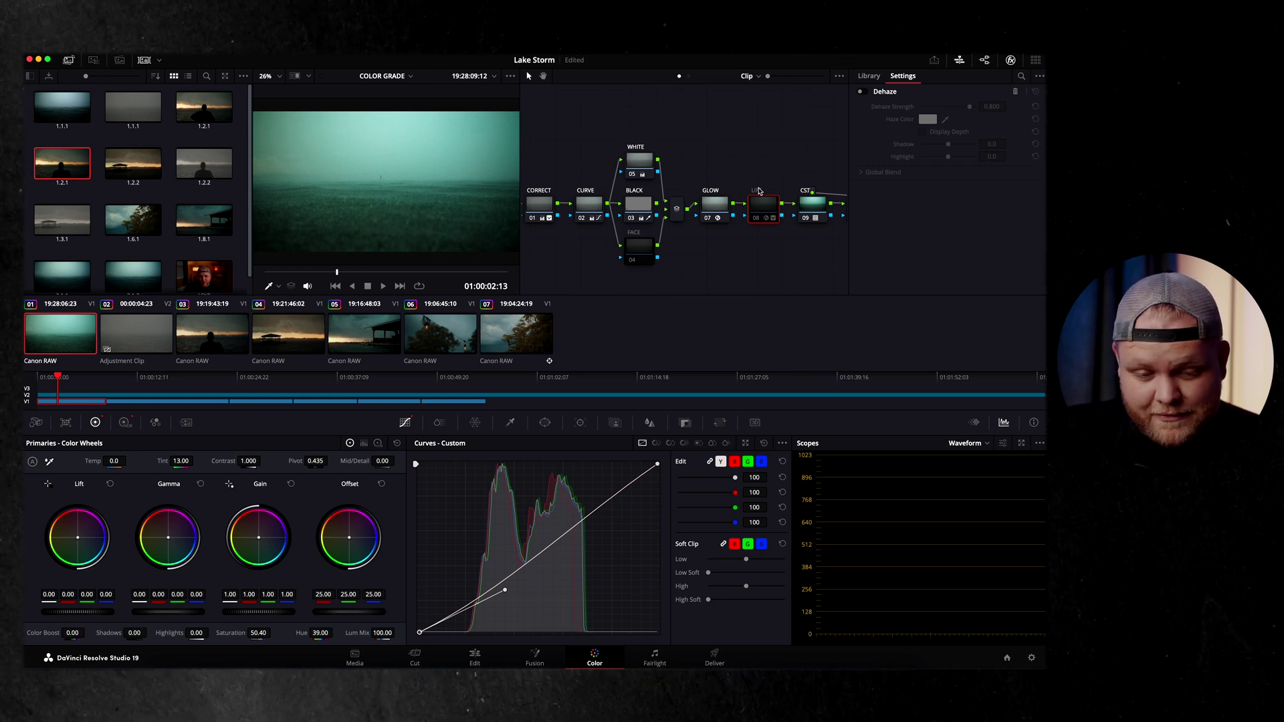
key("super+d")
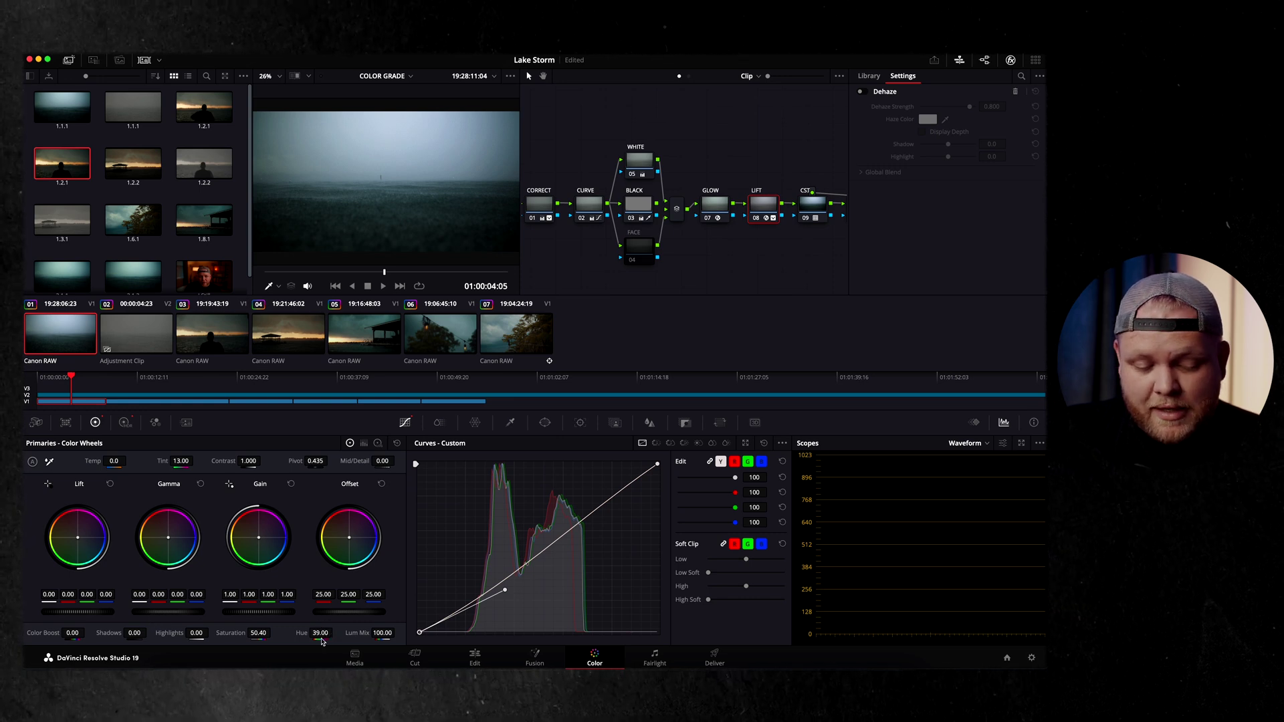
left_click(126, 423)
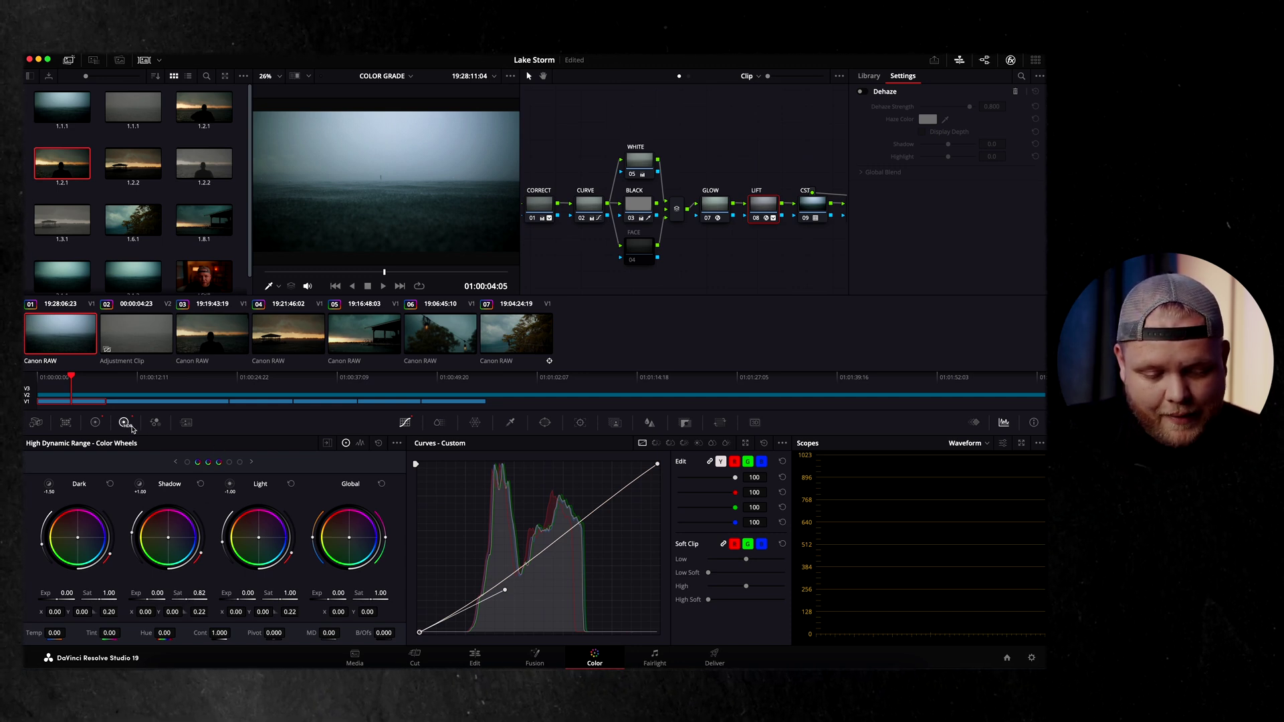
left_click(97, 424)
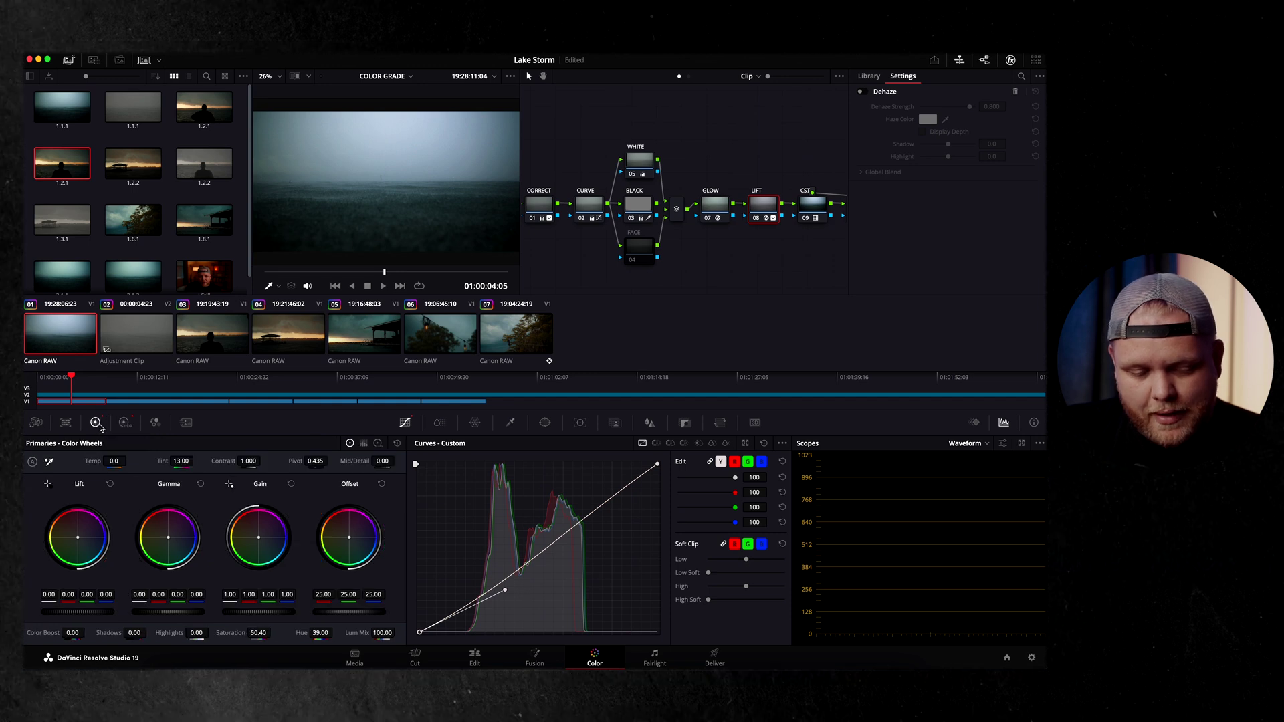
scroll(789, 236, "right", 3)
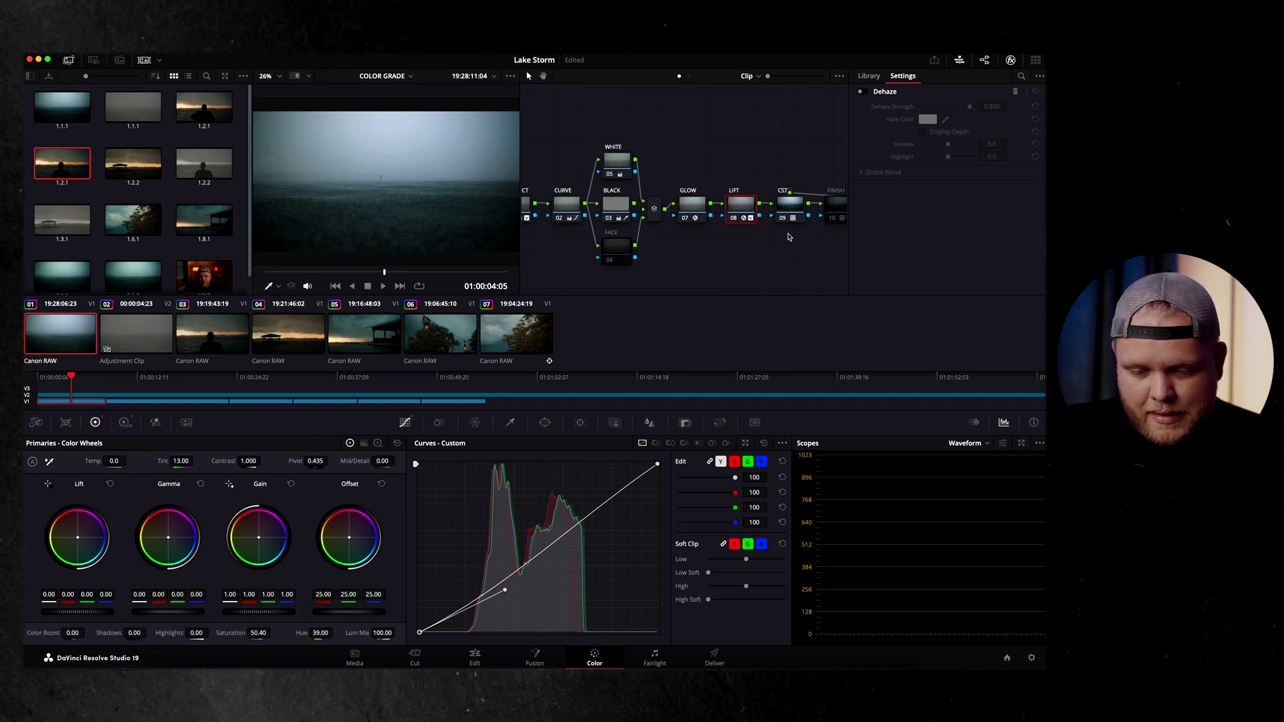
left_click(811, 193)
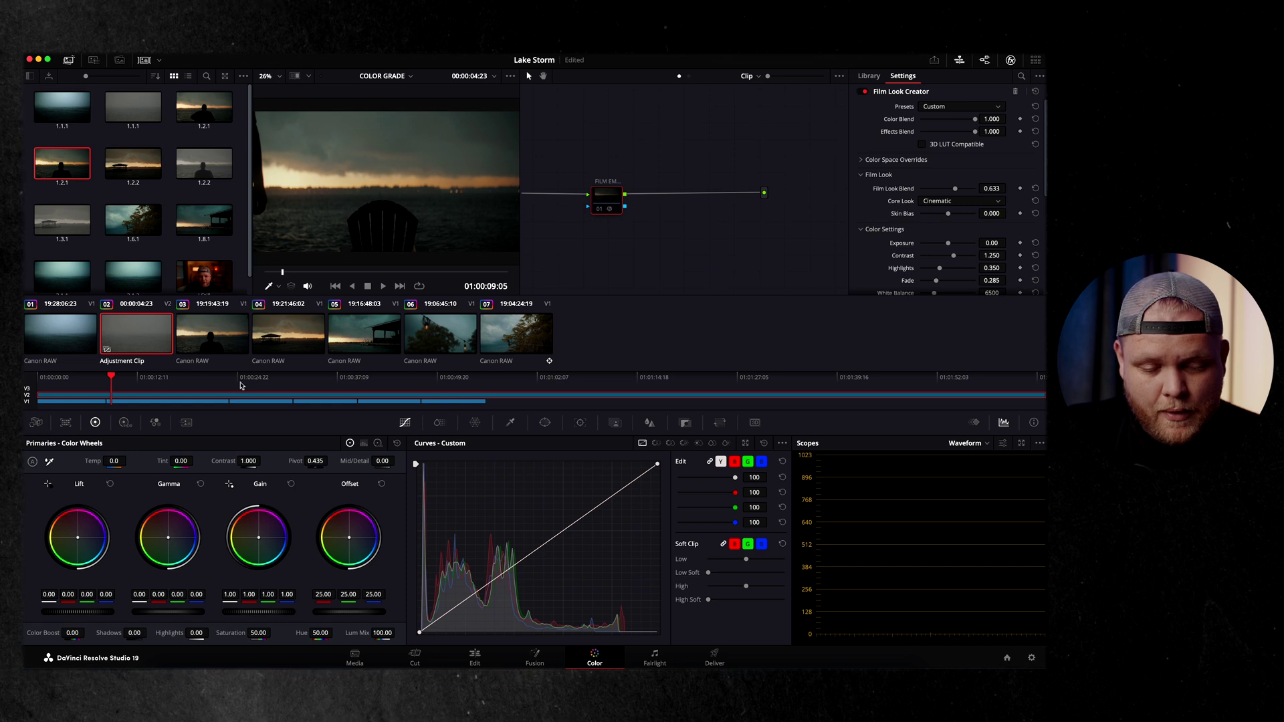
Review the adjustment clip's film look across the timeline, then reselect the first storm clip.
left_click(70, 385)
left_click(72, 403)
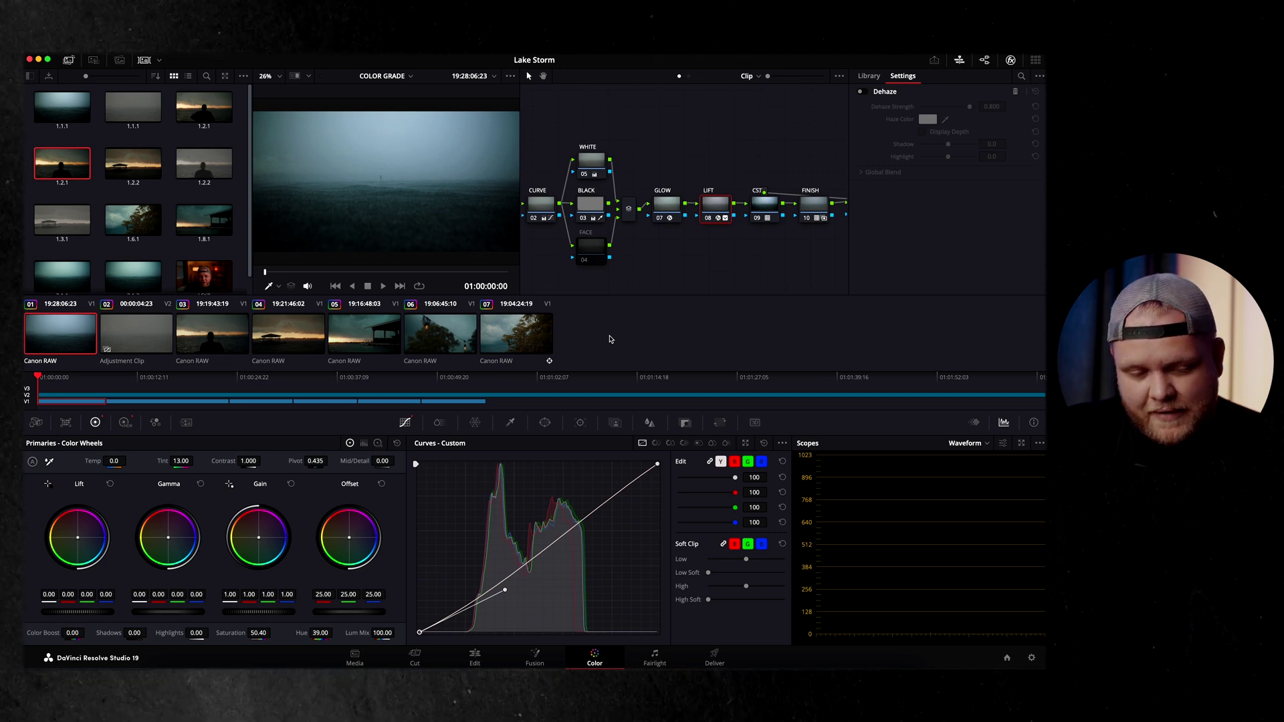
scroll(783, 258, "right", 3)
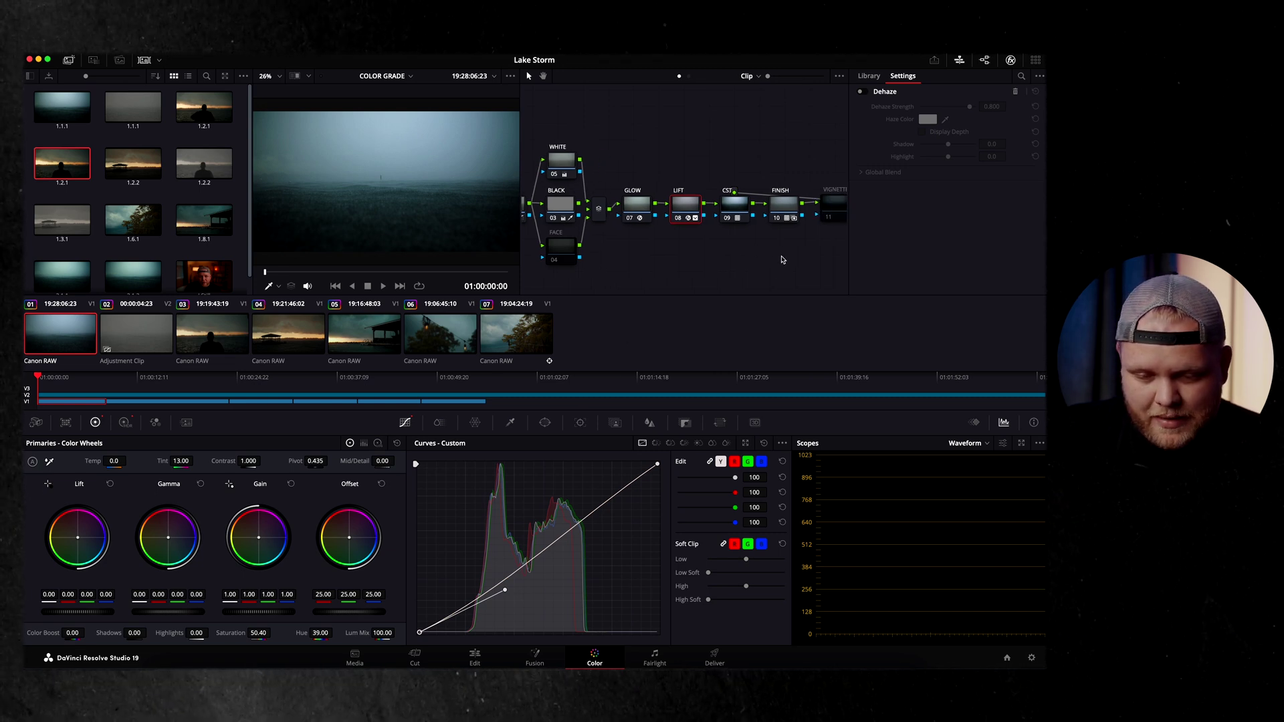
left_click(284, 395)
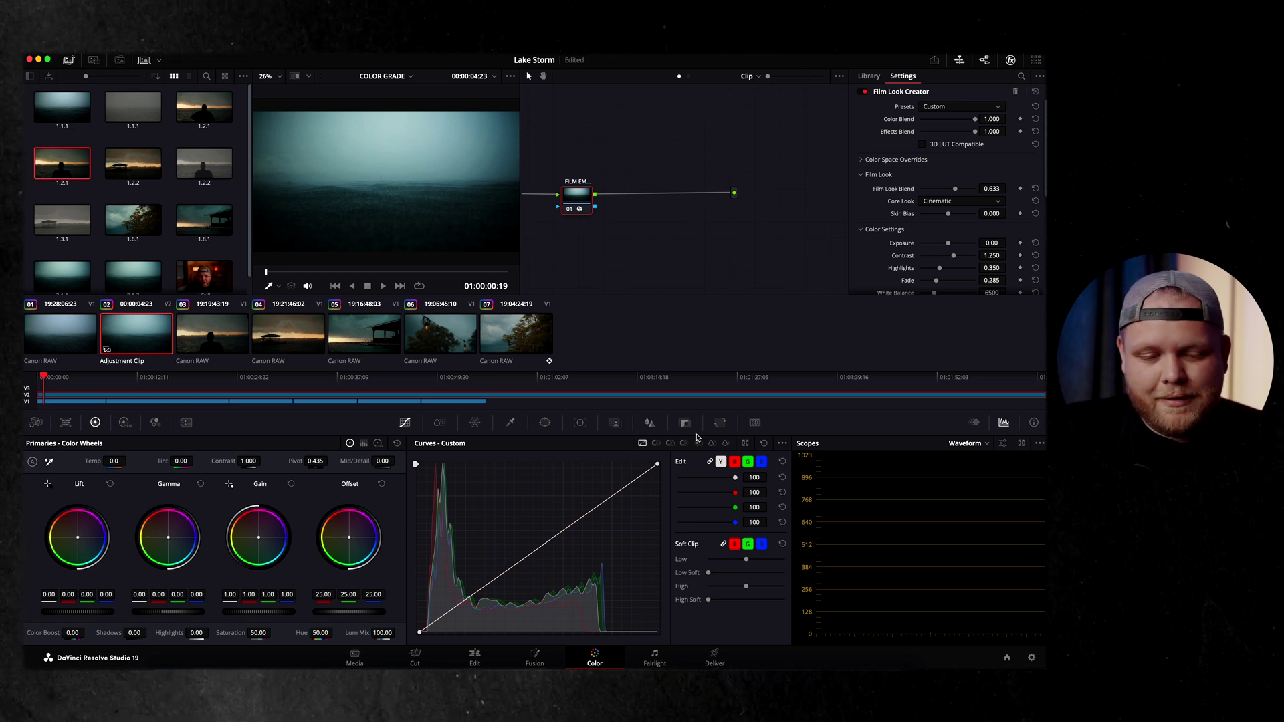
left_click_drag(134, 380, 63, 387)
left_click(66, 403)
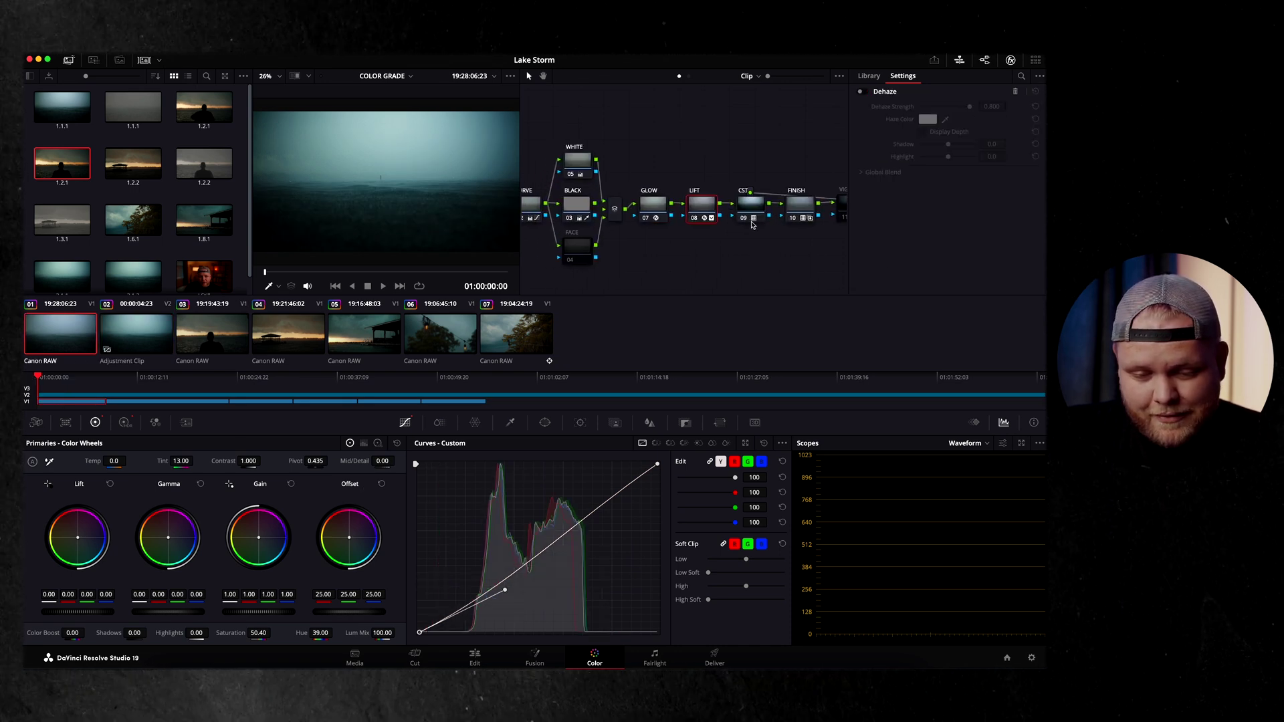
key("ctrl+d")
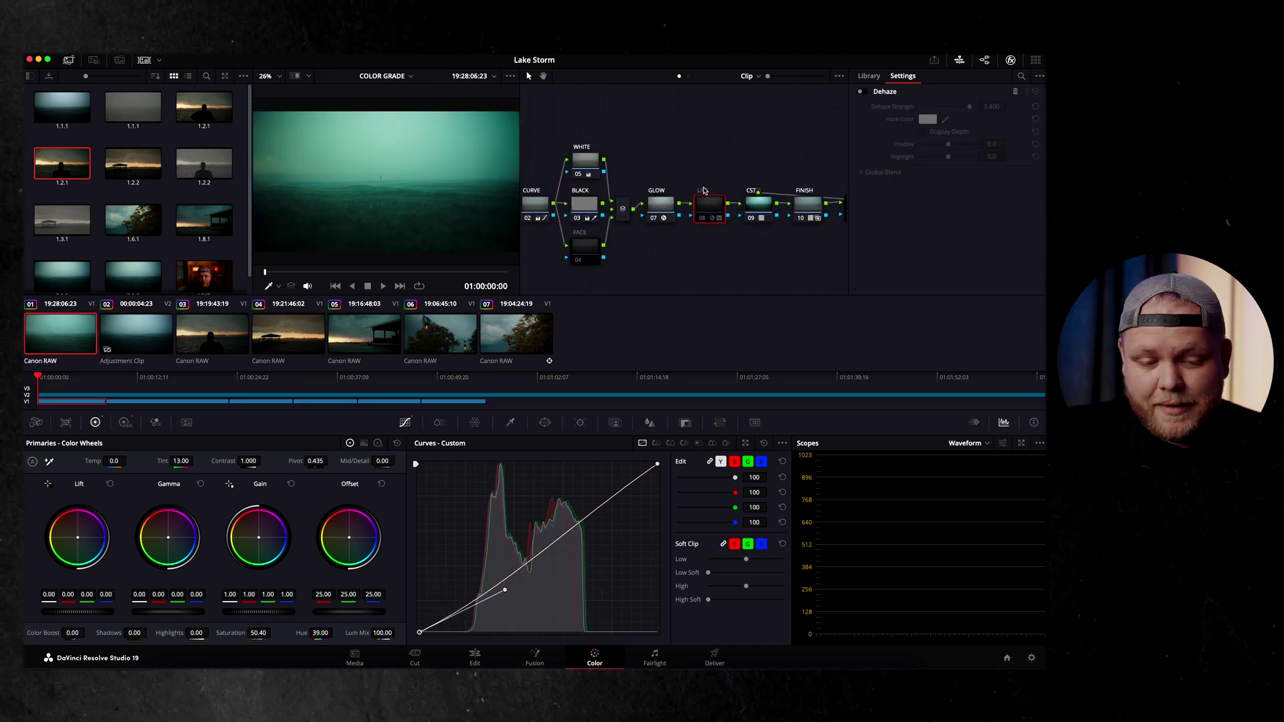
key("ctrl+d")
key("ctrl+d")
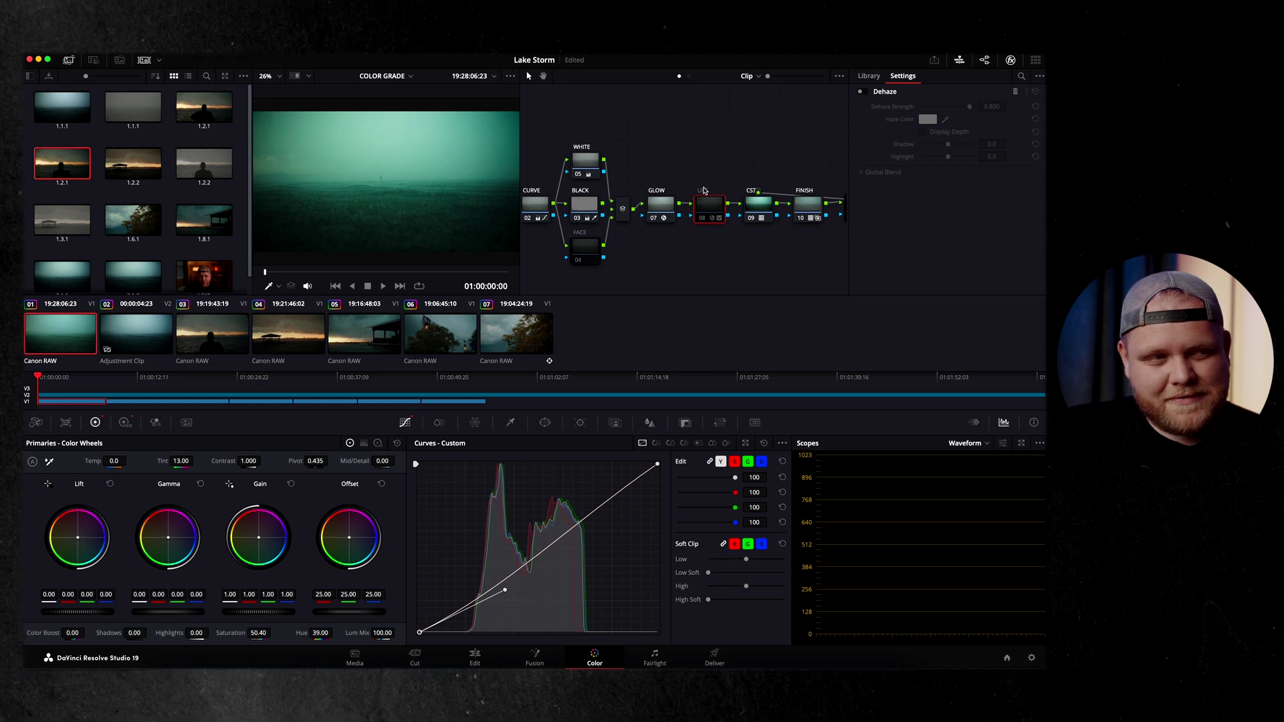
key("ctrl+d")
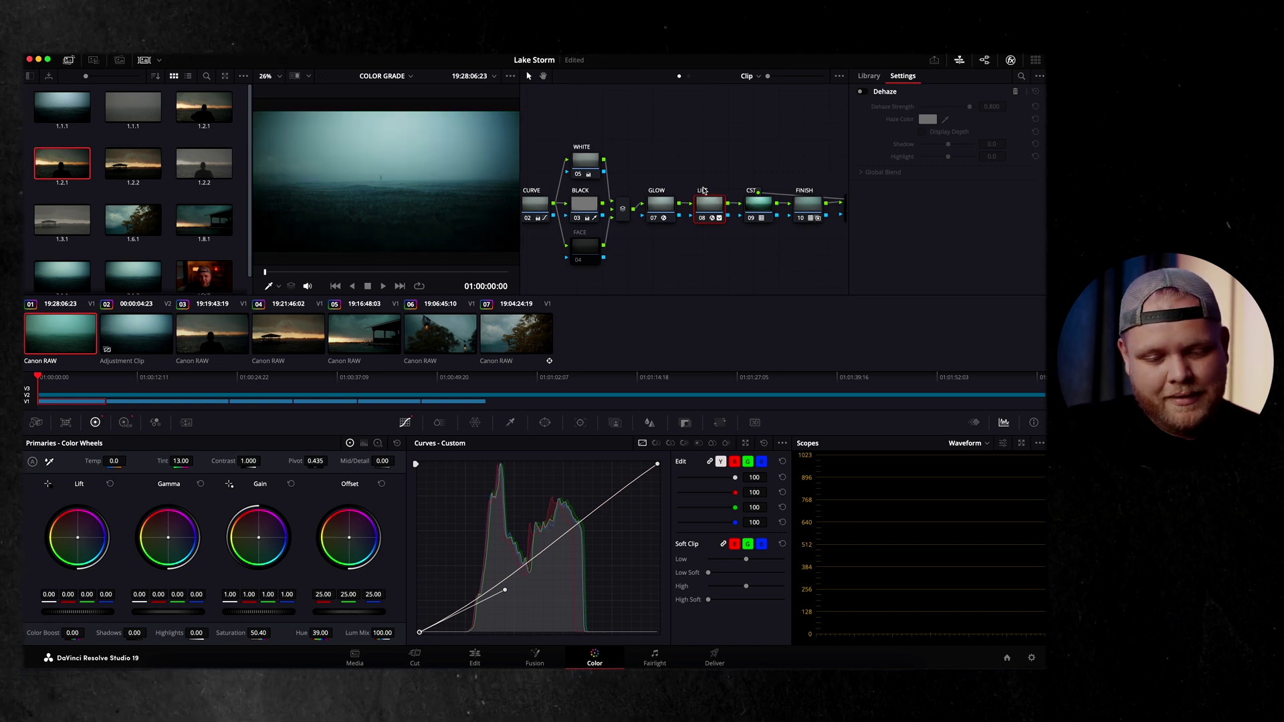